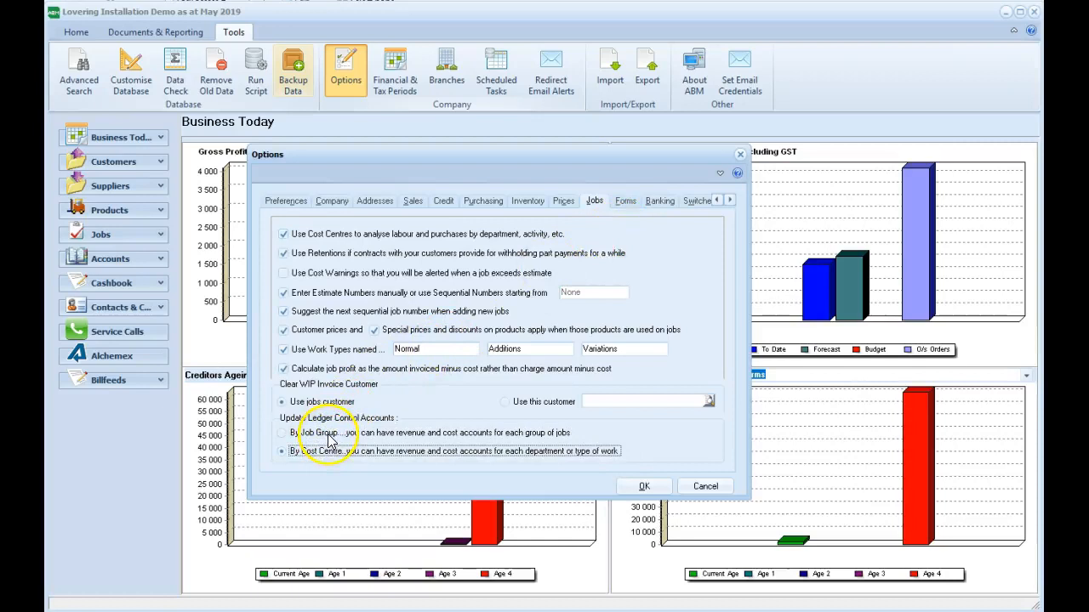
Keep cost centres enabled for analysing job labour and purchases, and set the ledger control accounts to update by job group.
left_click(327, 434)
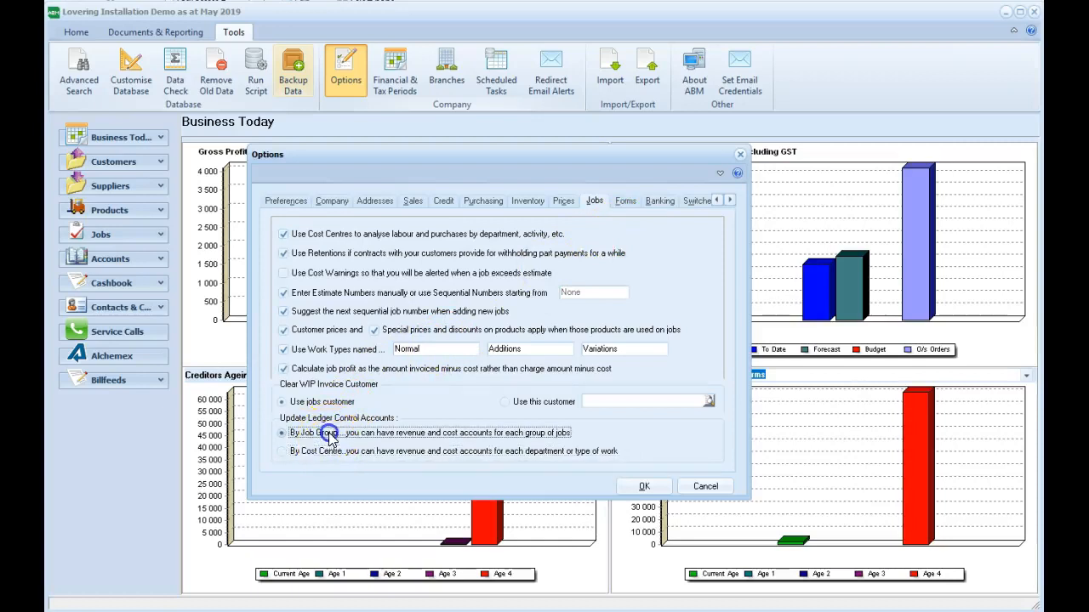
left_click(330, 452)
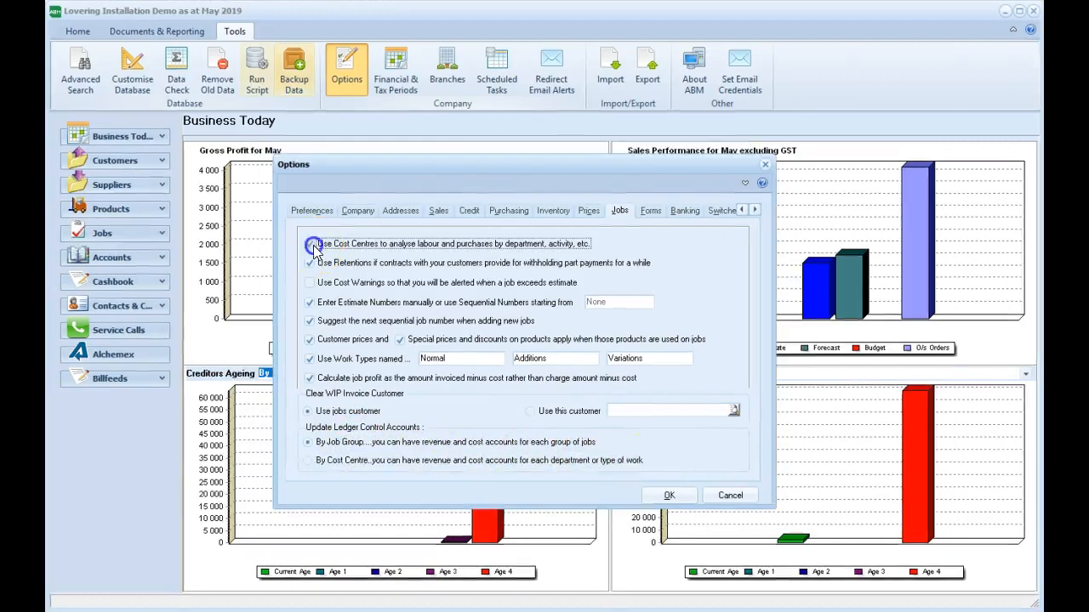
left_click(310, 244)
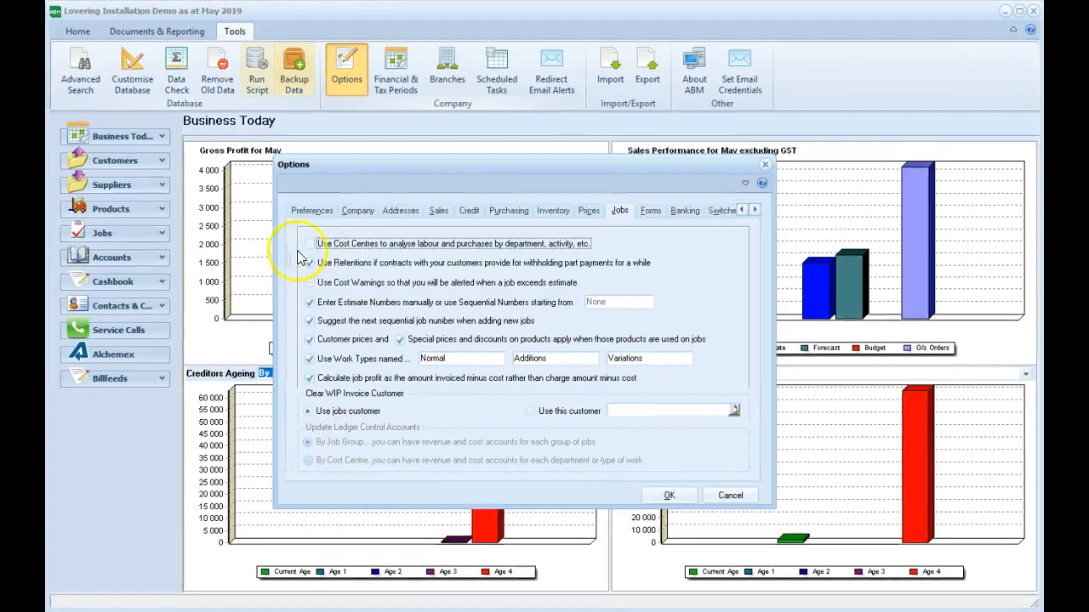
left_click(308, 243)
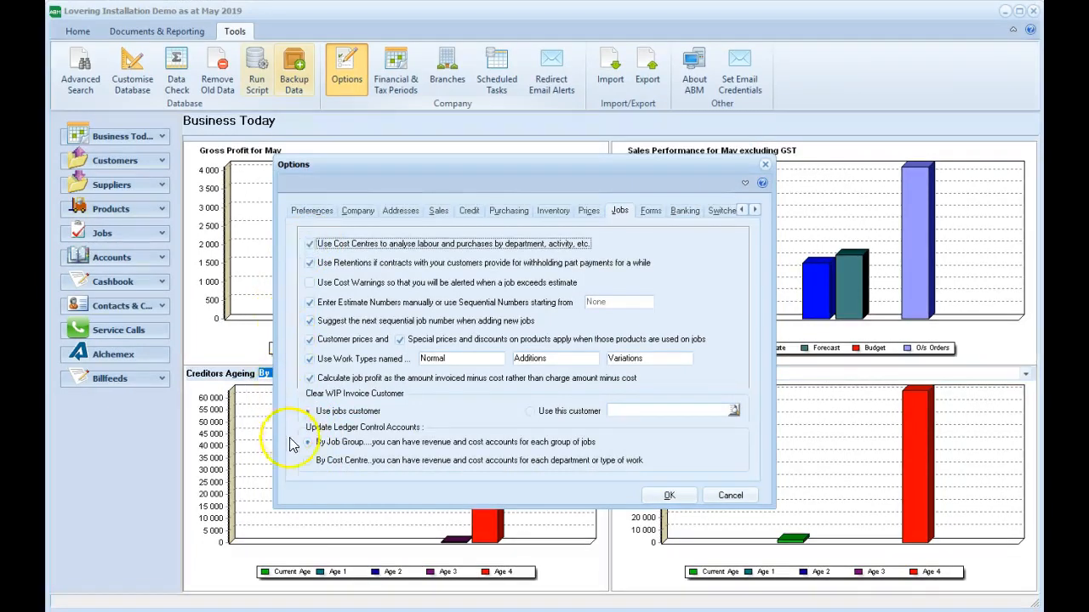
left_click(308, 461)
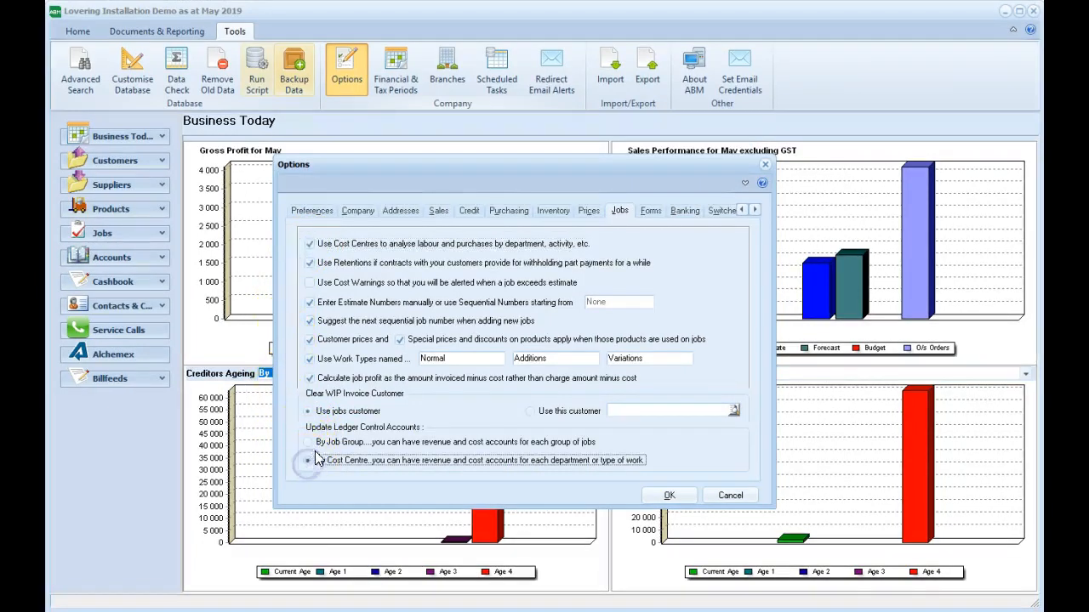
left_click(309, 443)
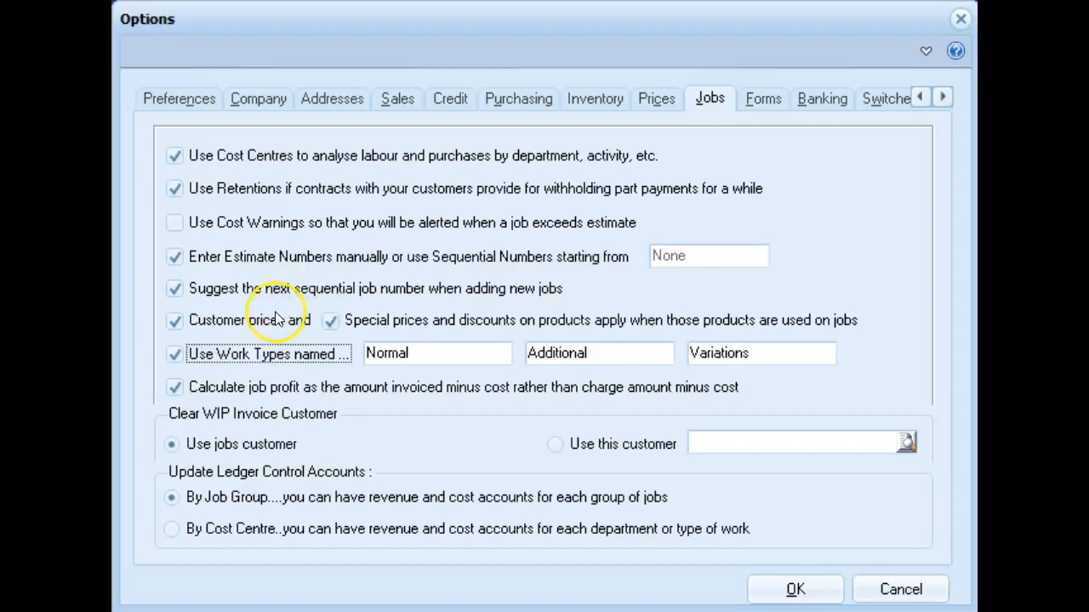
Keep work types enabled for jobs and rename the second work type as Extra.
left_click(176, 354)
left_click(176, 354)
left_click(434, 353)
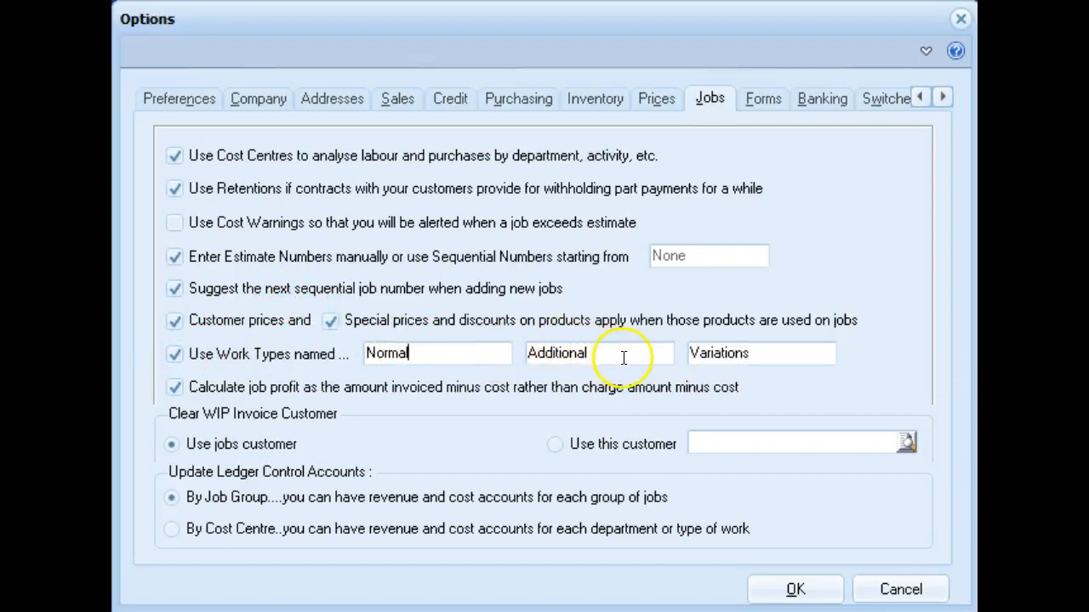
left_click_drag(624, 360, 526, 366)
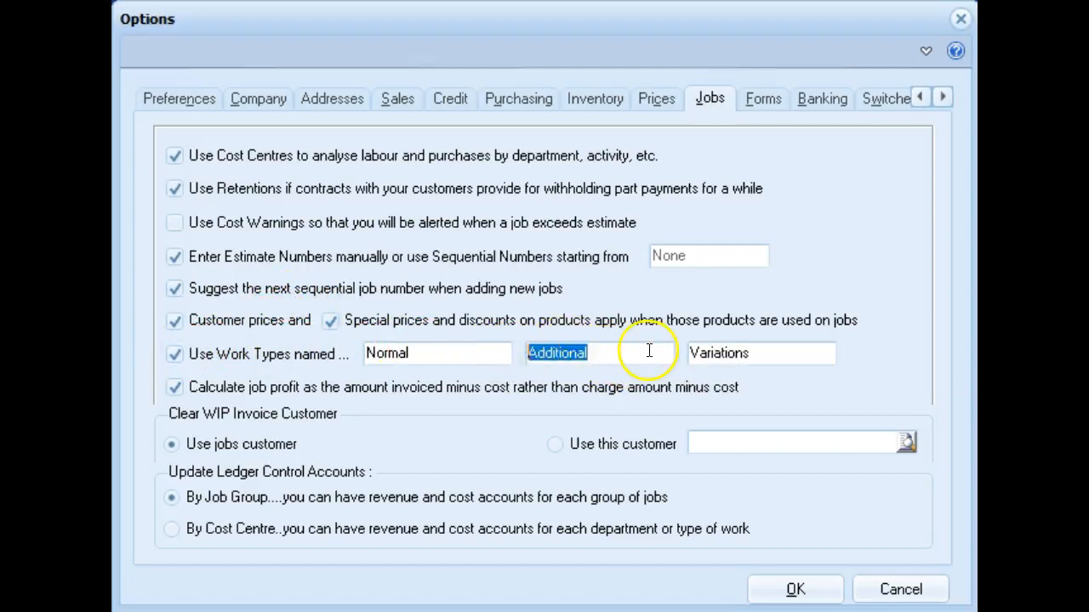
type("Extra")
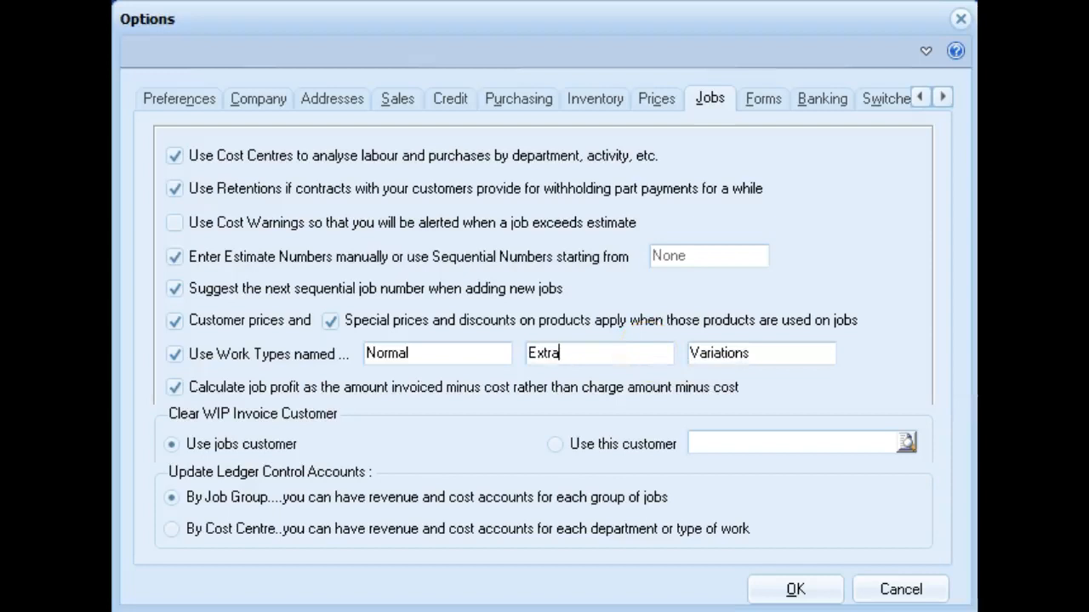
key("Tab")
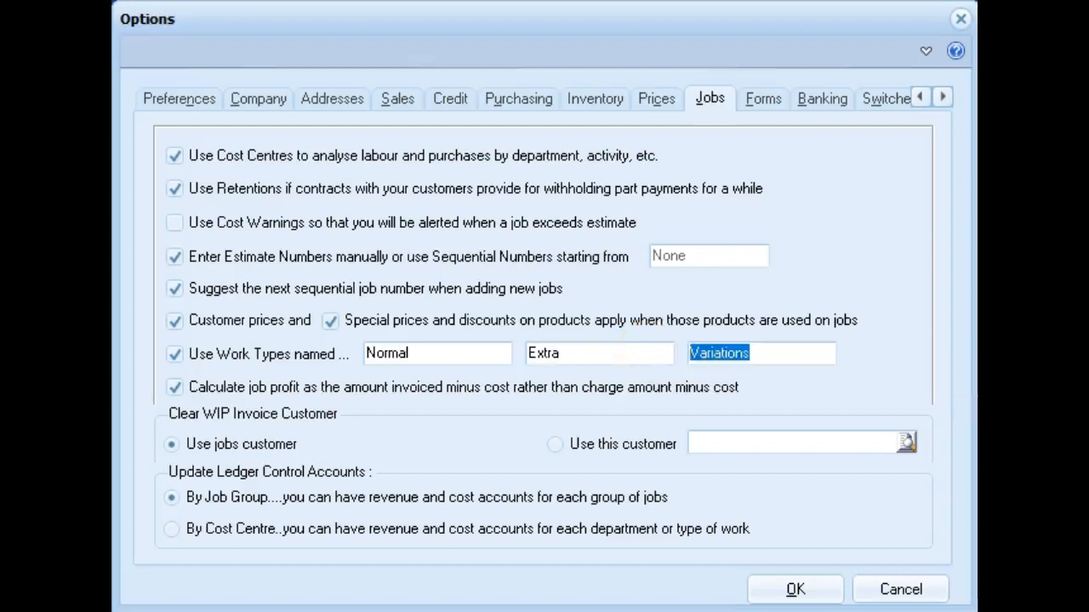
Set Clear WIP Invoice Customer to a specific customer, finding the Write off account with the search text WO.
left_click(272, 447)
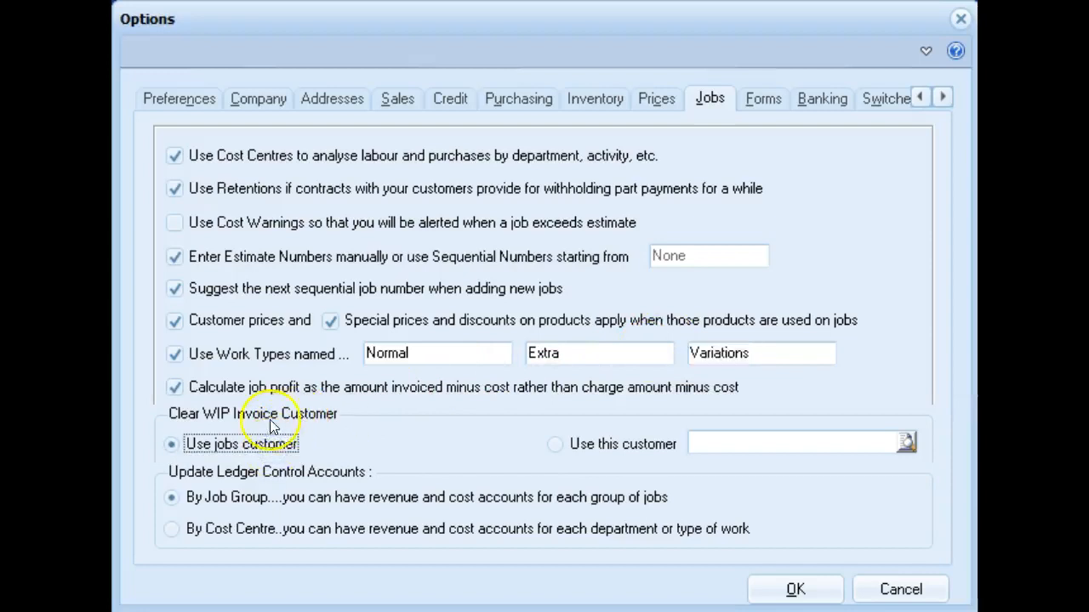
left_click(581, 445)
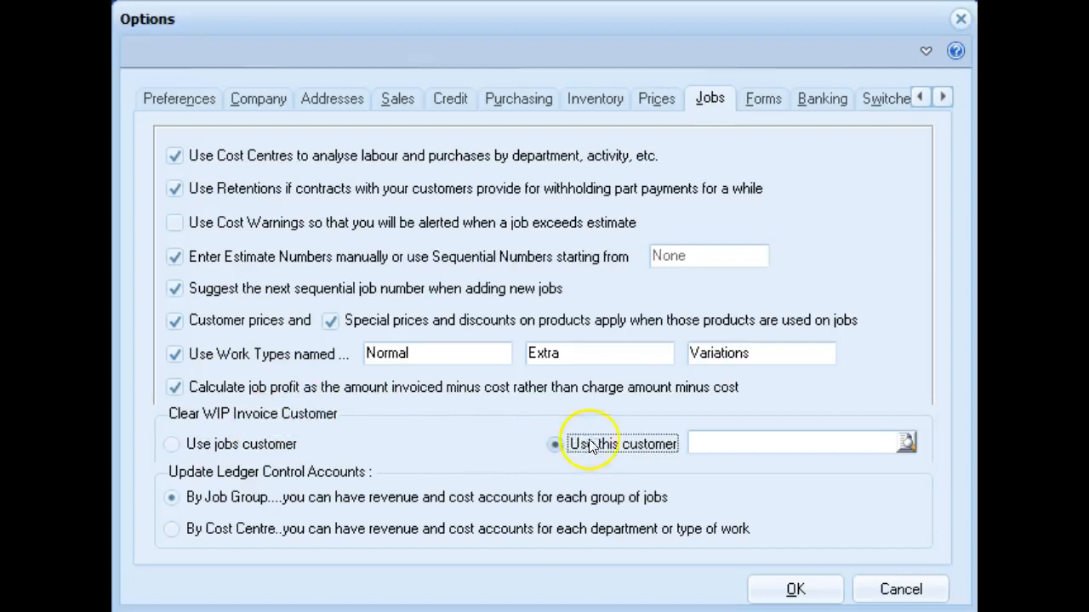
left_click(710, 441)
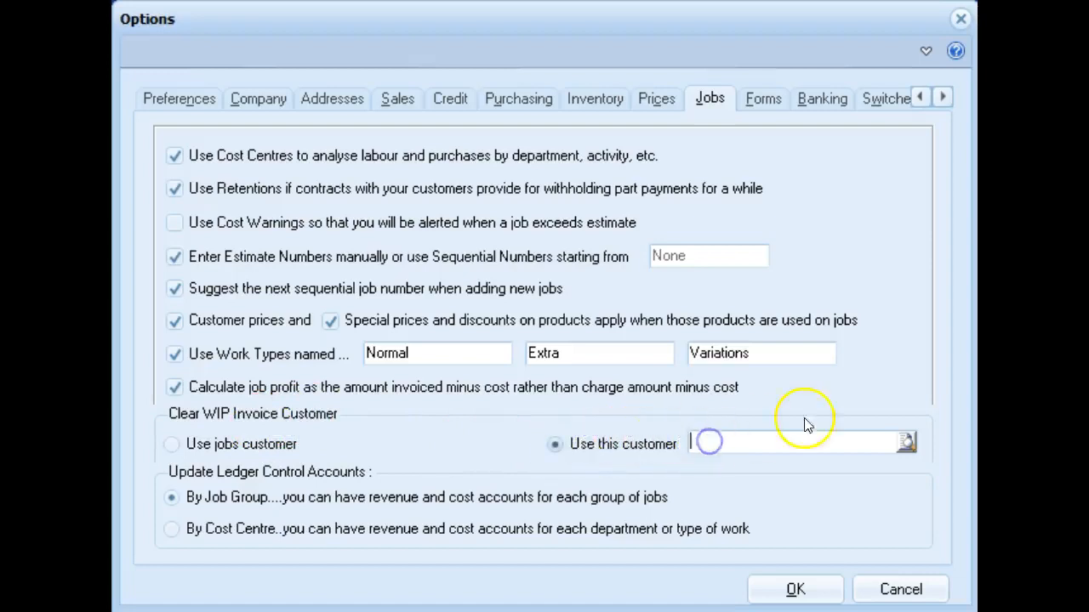
left_click(906, 443)
left_click(539, 420)
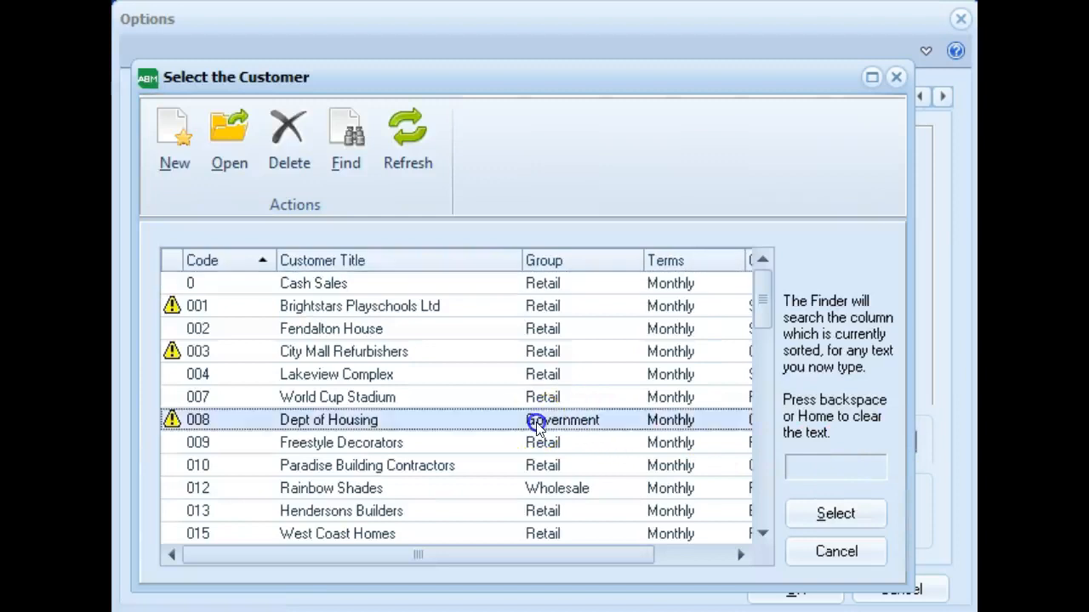
type("WO")
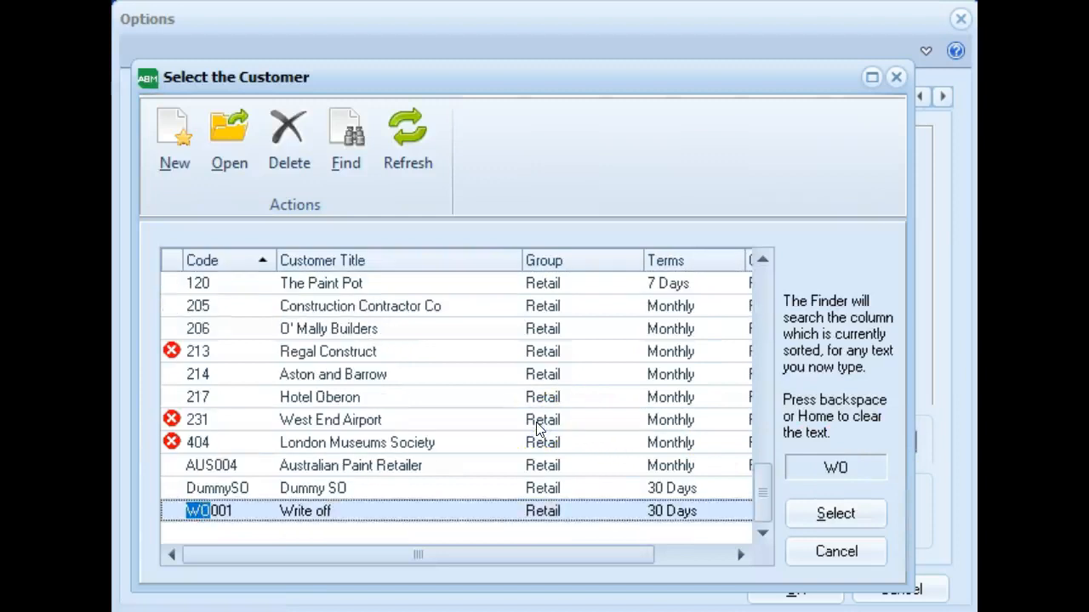
left_click(796, 517)
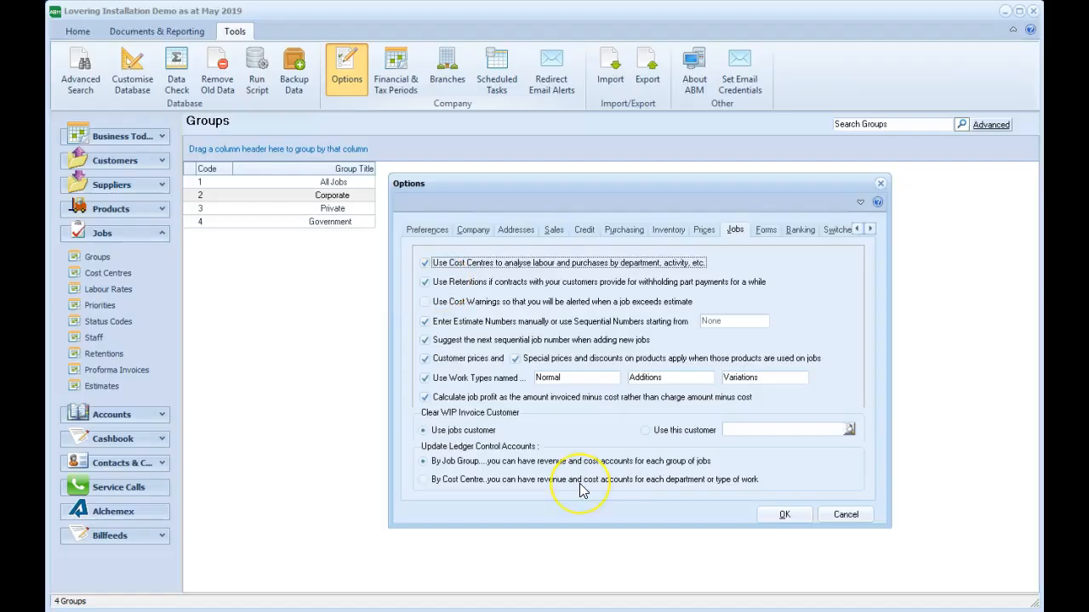
Choose By Job Group for updating the ledger control accounts and accept the job options.
left_click(582, 480)
left_click(585, 463)
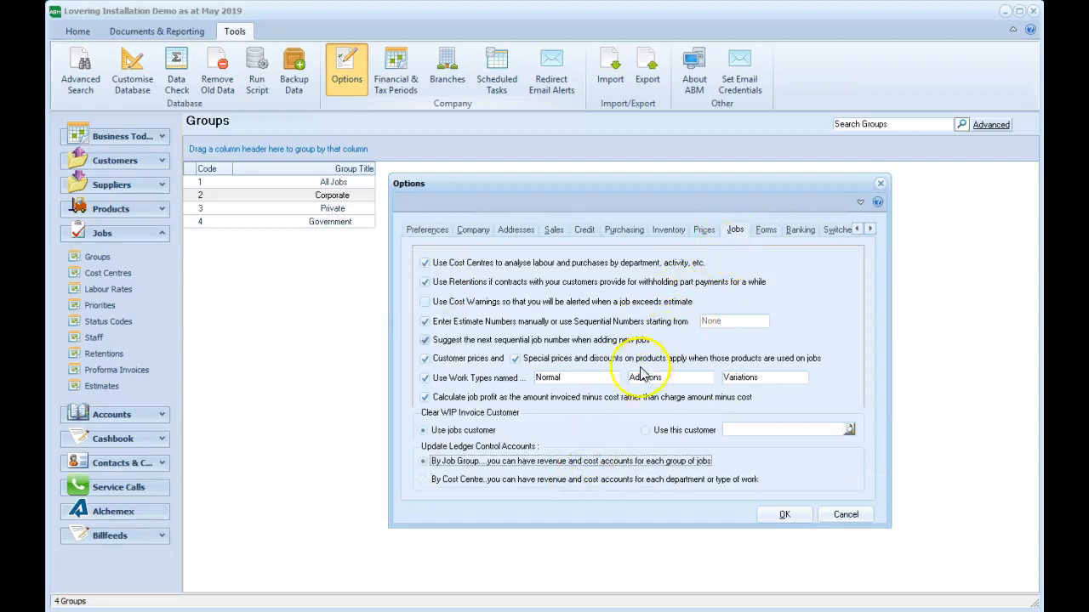
left_click(558, 482)
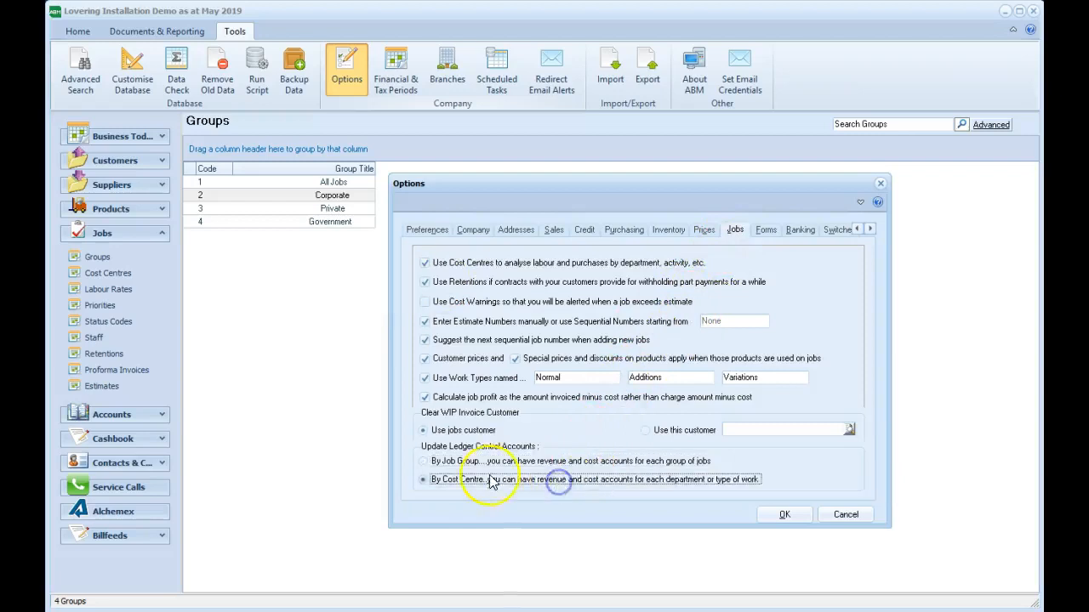
left_click(451, 461)
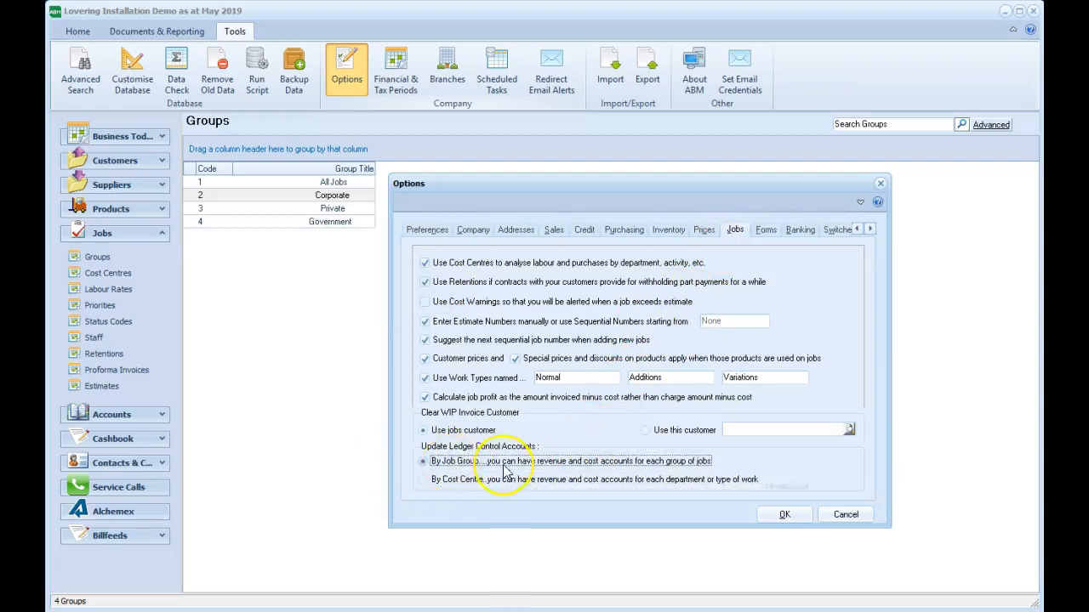
left_click(766, 516)
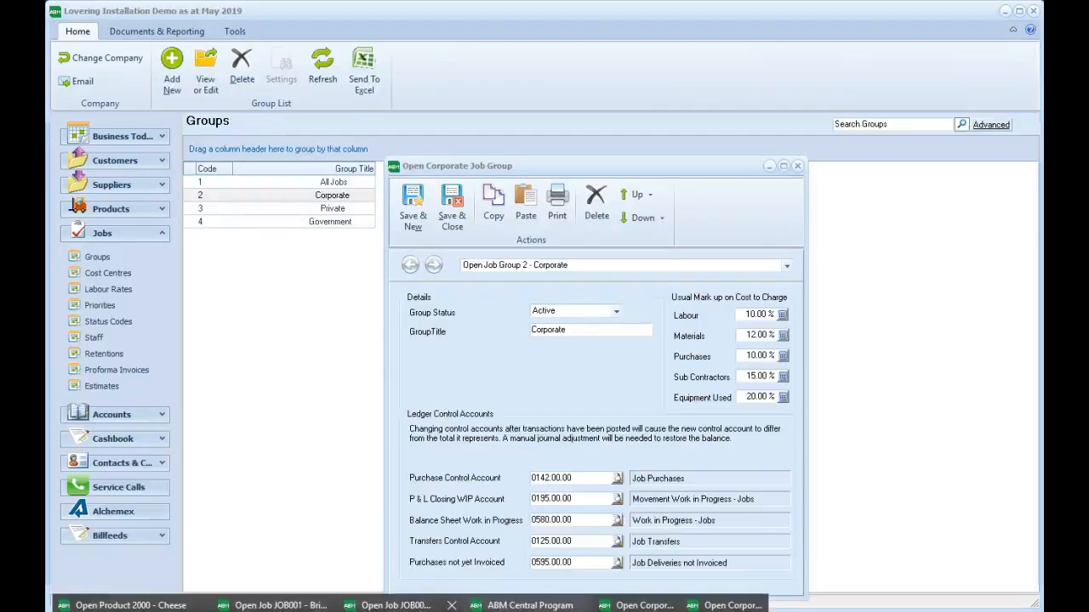
Examine the Corporate job group's ledger control accounts and its usual mark-ups for labour, materials and purchases.
left_click(584, 477)
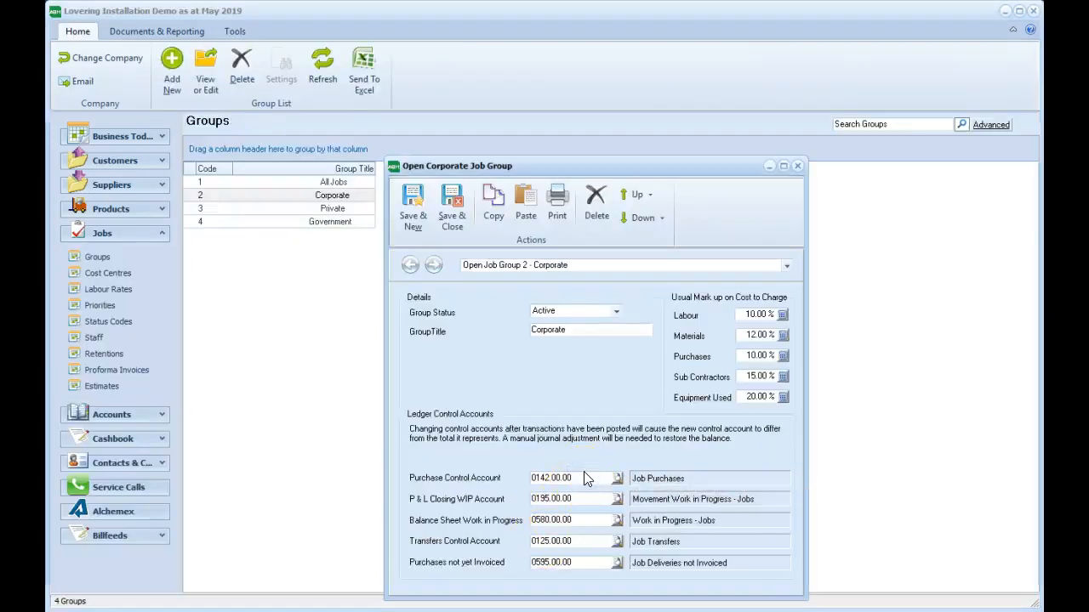
left_click(582, 516)
left_click(587, 539)
left_click(573, 565)
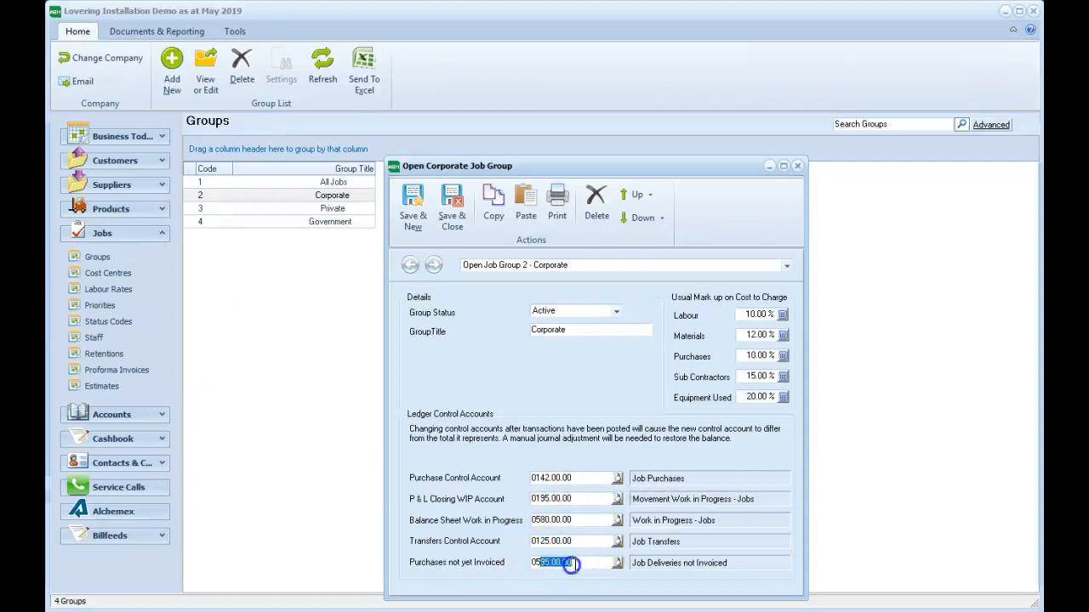
left_click(748, 314)
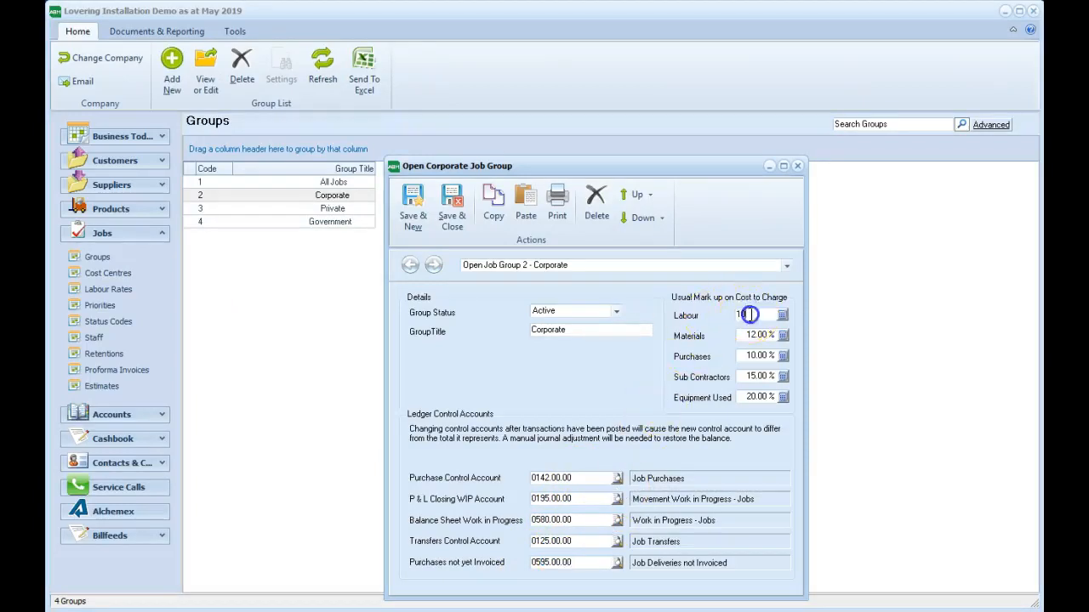
left_click(752, 335)
left_click(753, 355)
Browse the neighbouring job groups and compare their usual mark-ups on cost with those of Corporate.
left_click(639, 218)
left_click(636, 216)
left_click(632, 198)
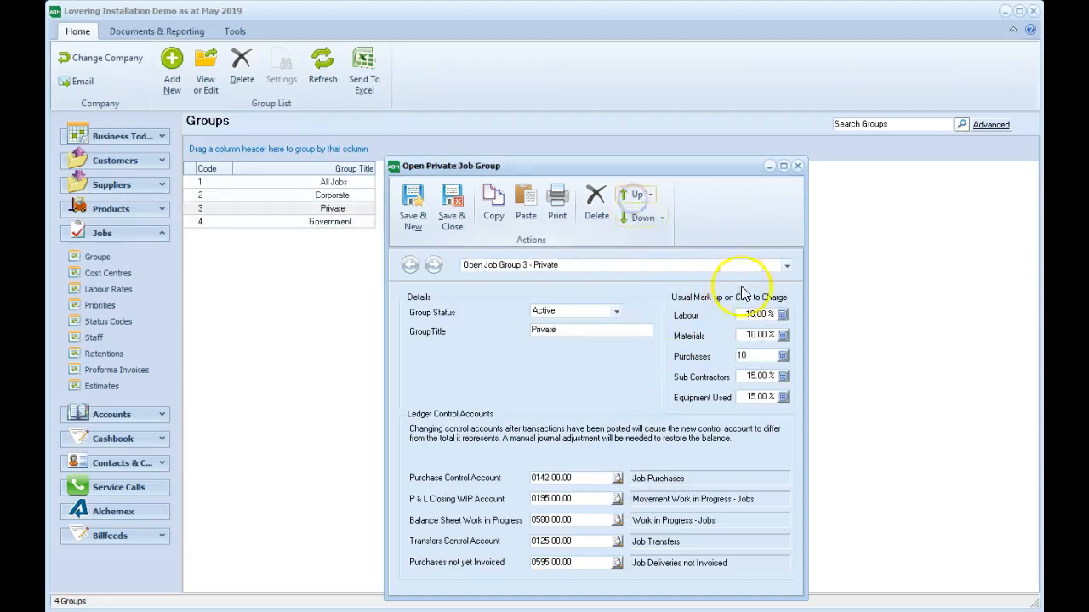
left_click(642, 197)
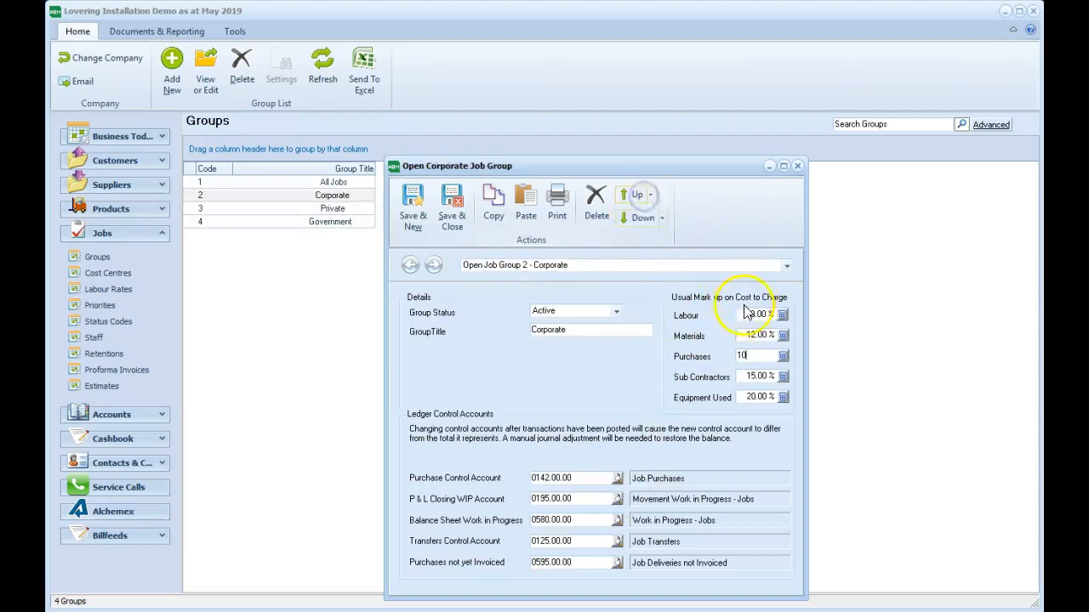
left_click(751, 333)
left_click(757, 355)
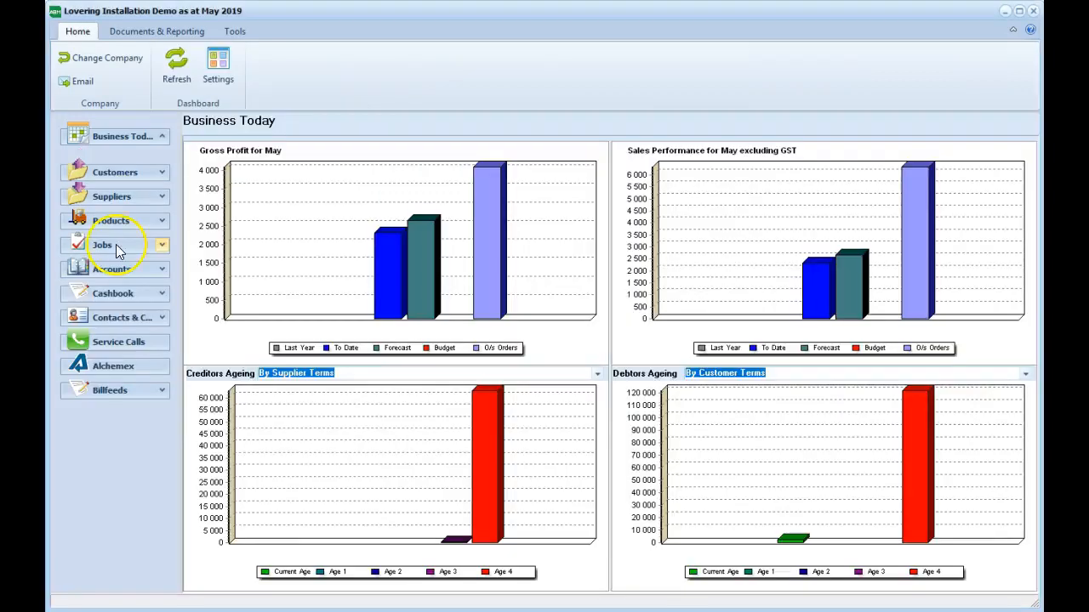
Open the Plumber Rate 1 record from the labour rates for jobs.
left_click(110, 245)
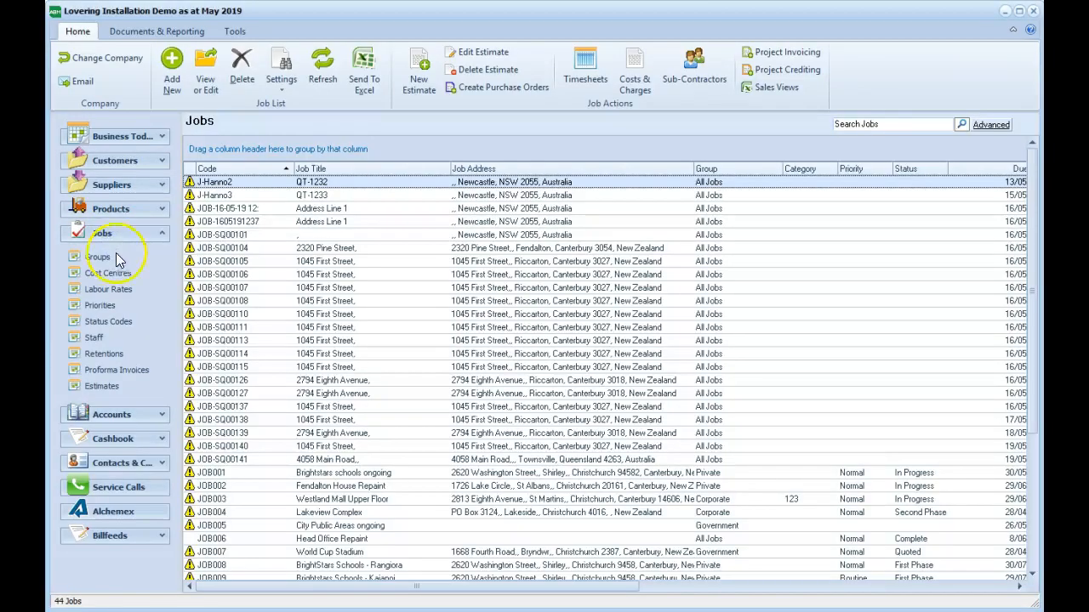
left_click(106, 290)
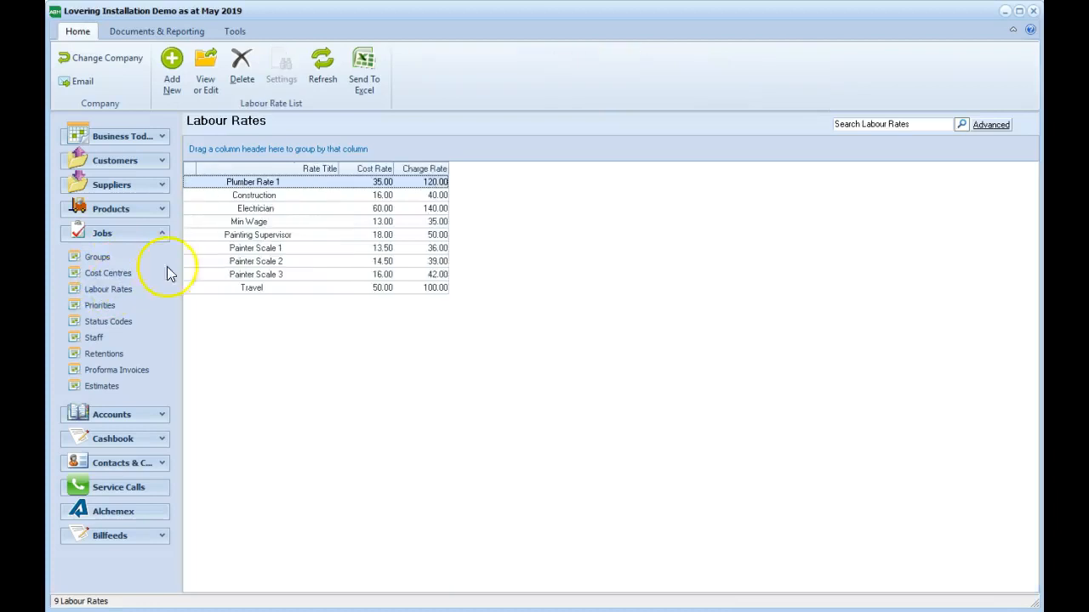
left_click(289, 184)
double_click(290, 190)
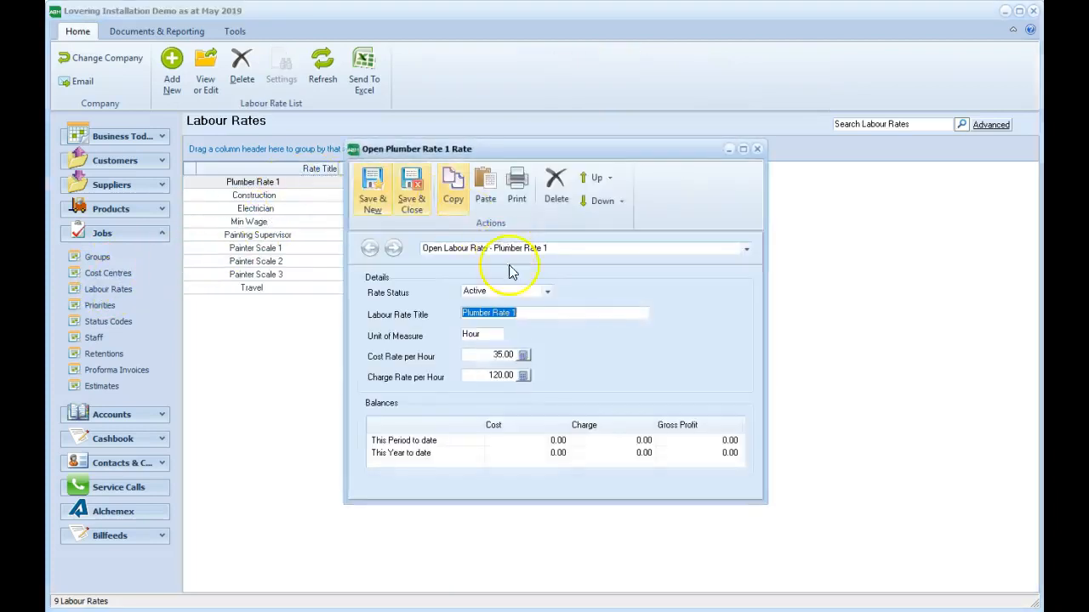
Set Plumber Rate 1's cost rate to 40.00 and charge rate to 150.00 per hour, then save and close the record.
left_click(484, 356)
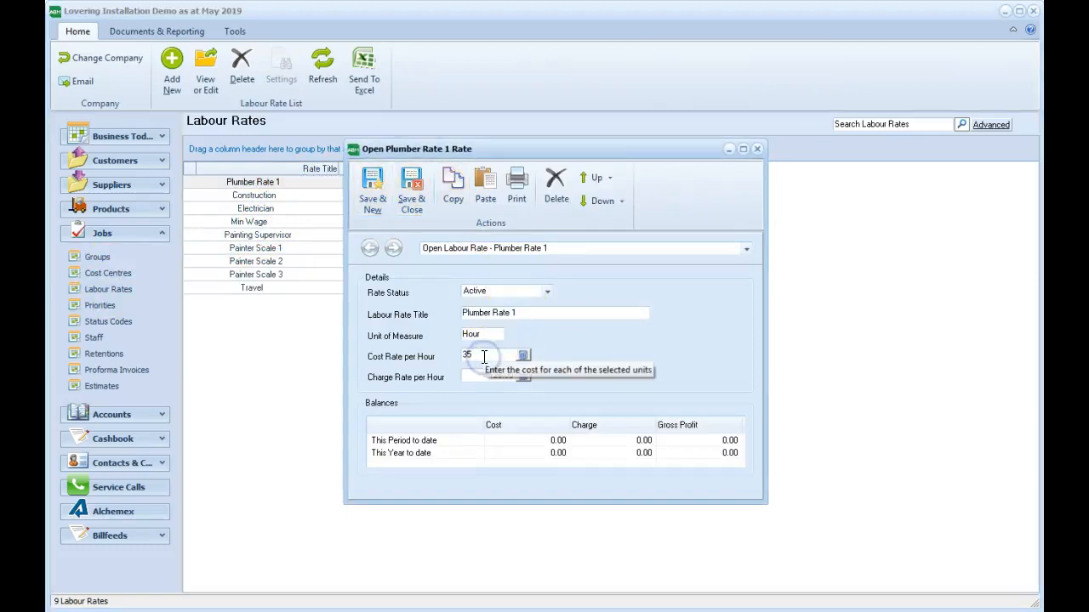
left_click(481, 375)
type("120")
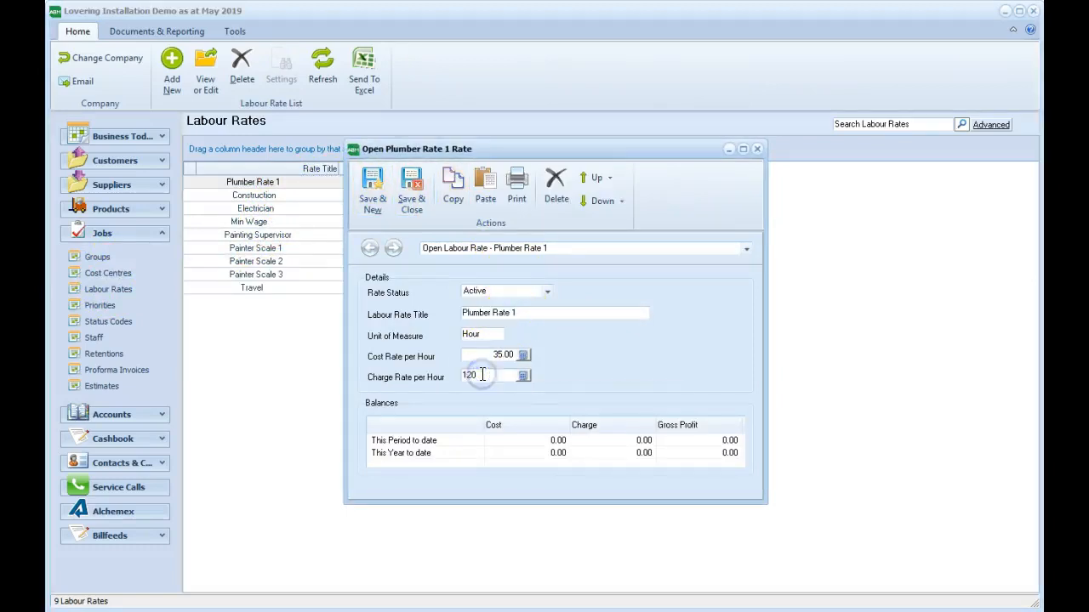
left_click(491, 357)
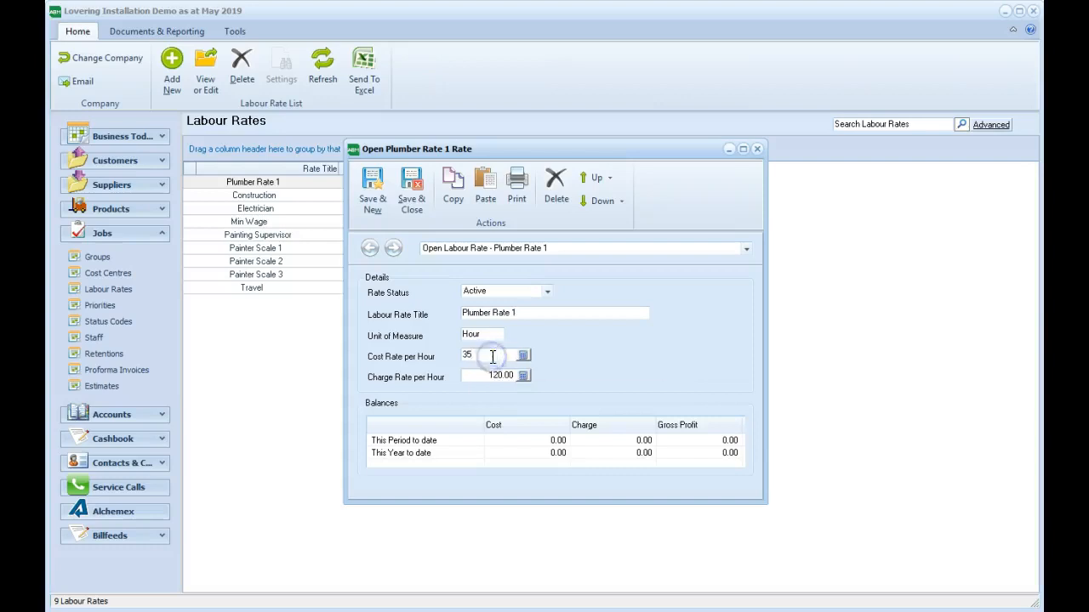
left_click_drag(489, 357, 464, 363)
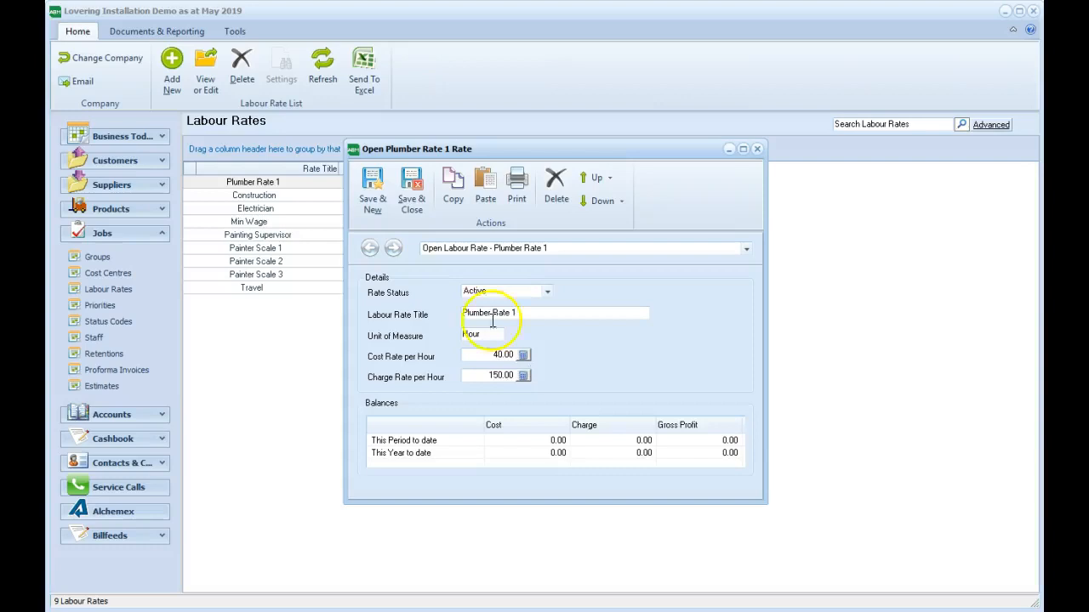
left_click(412, 190)
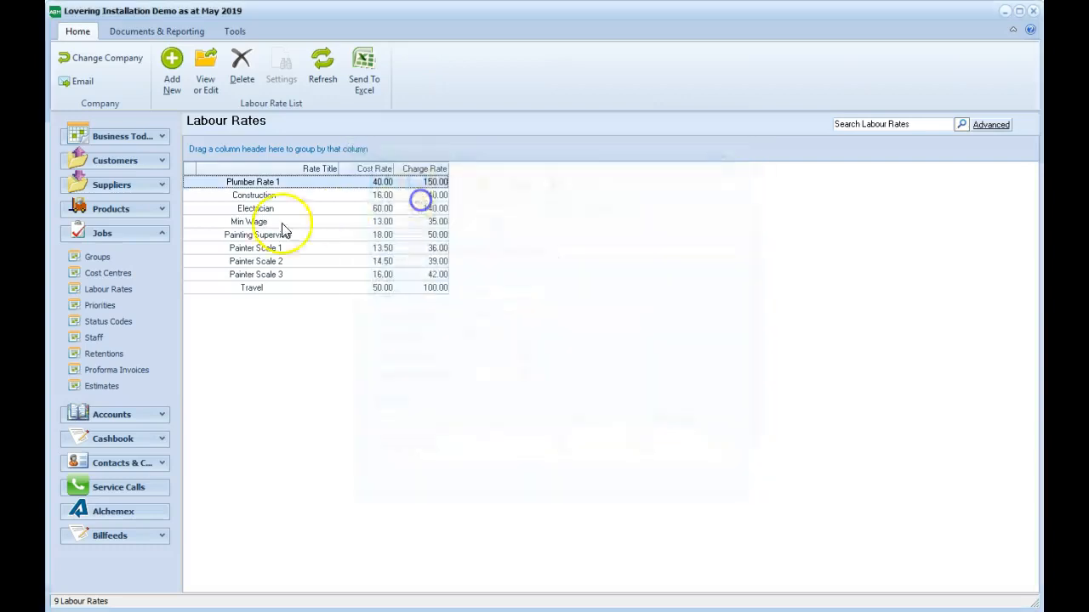
Open the Fendalton job's record from the jobs list.
left_click(112, 238)
double_click(234, 248)
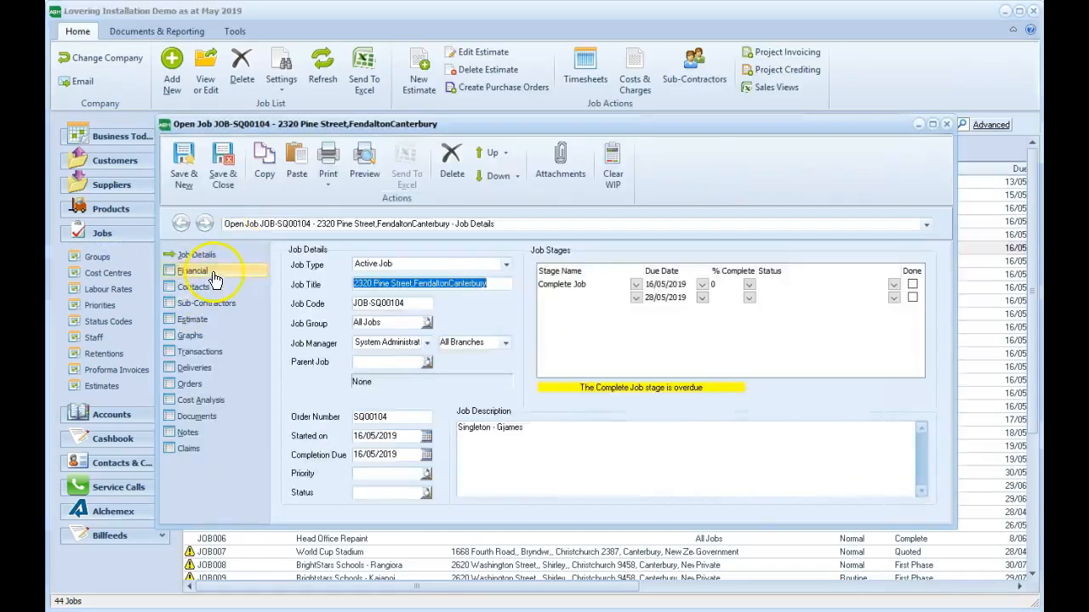
Show the financial details and mark-ups on cost of the Fendalton job.
left_click(214, 274)
left_click(726, 310)
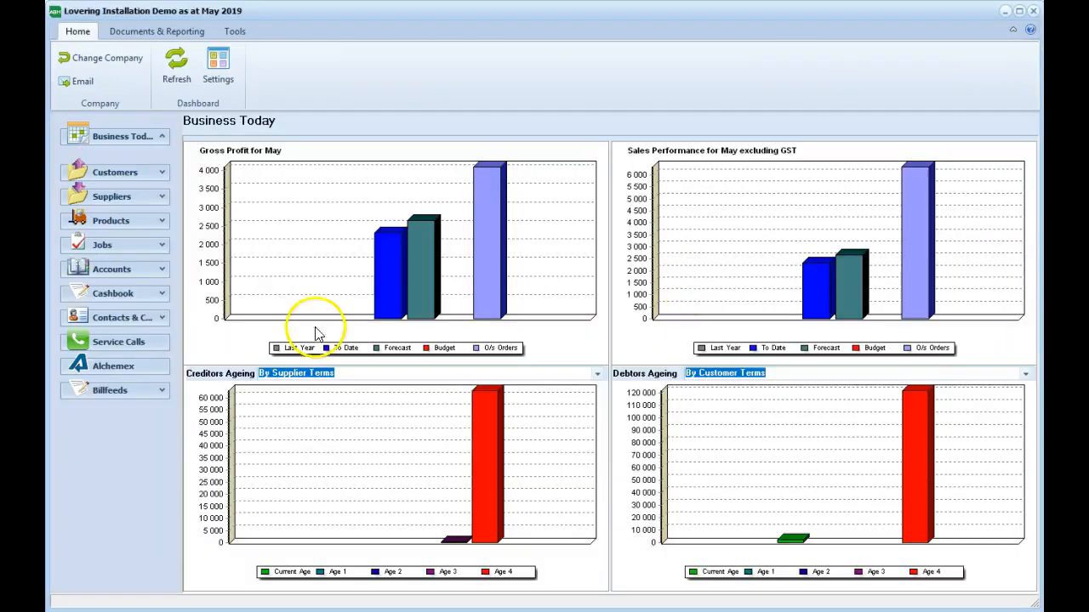
Start a new staff record from the jobs staff list, named Excavator, with staff number MCH_EX and job title Excavator.
left_click(149, 242)
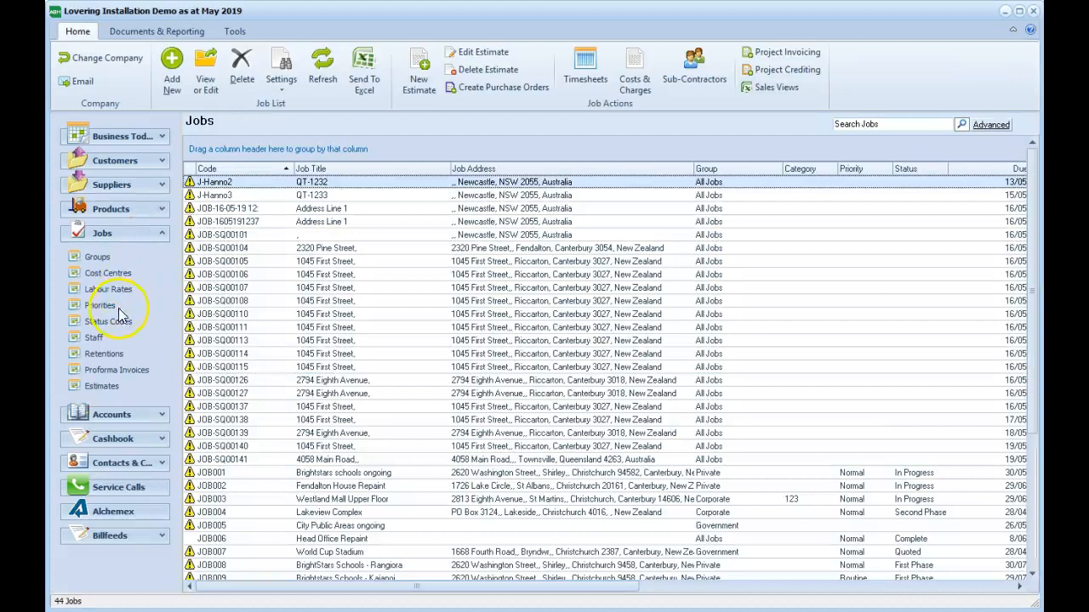
left_click(93, 338)
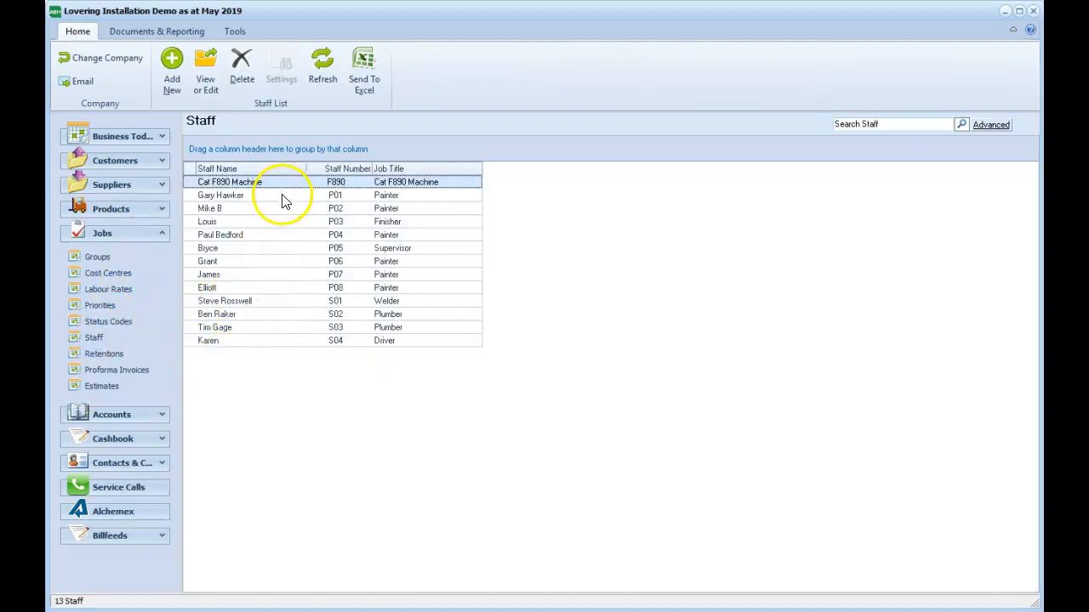
left_click(173, 80)
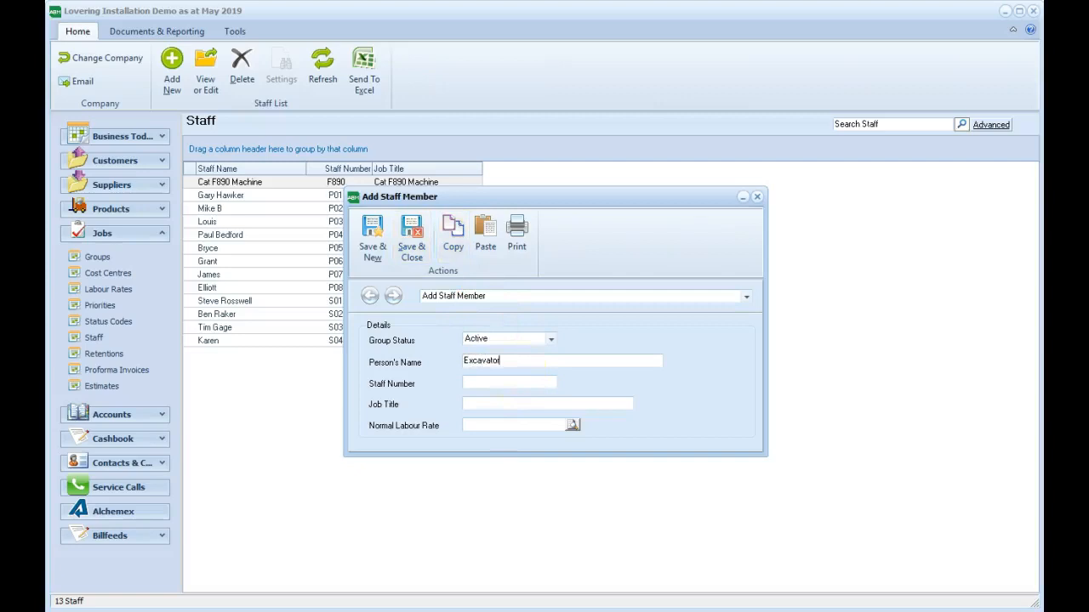
left_click(493, 383)
left_click(467, 406)
type("Excavator")
Choose a normal labour rate for the Excavator staff record, then save and close it.
left_click(566, 428)
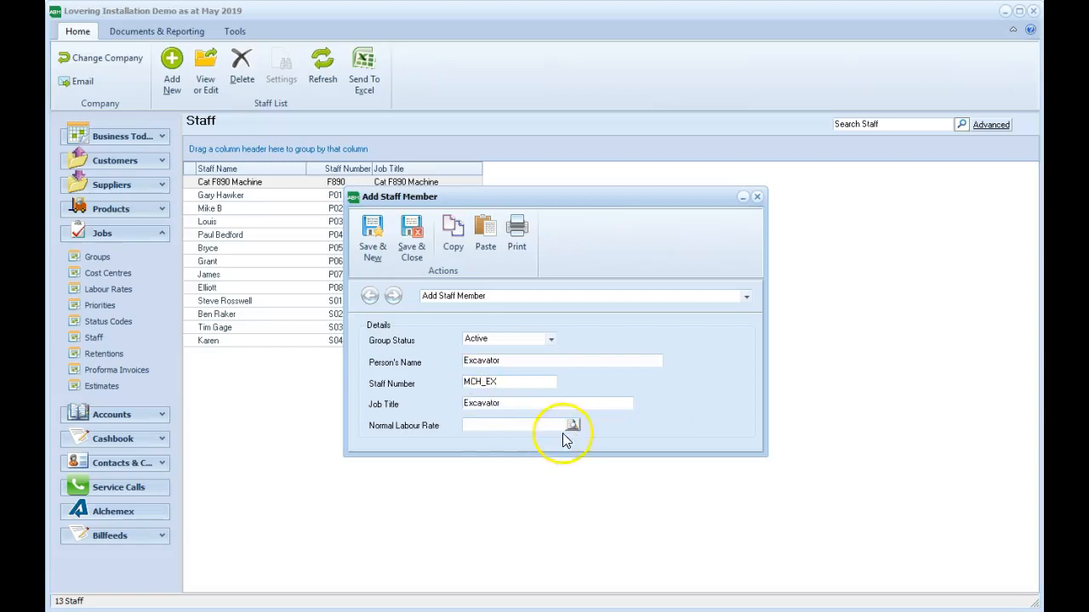
left_click(432, 323)
left_click(708, 417)
left_click(411, 242)
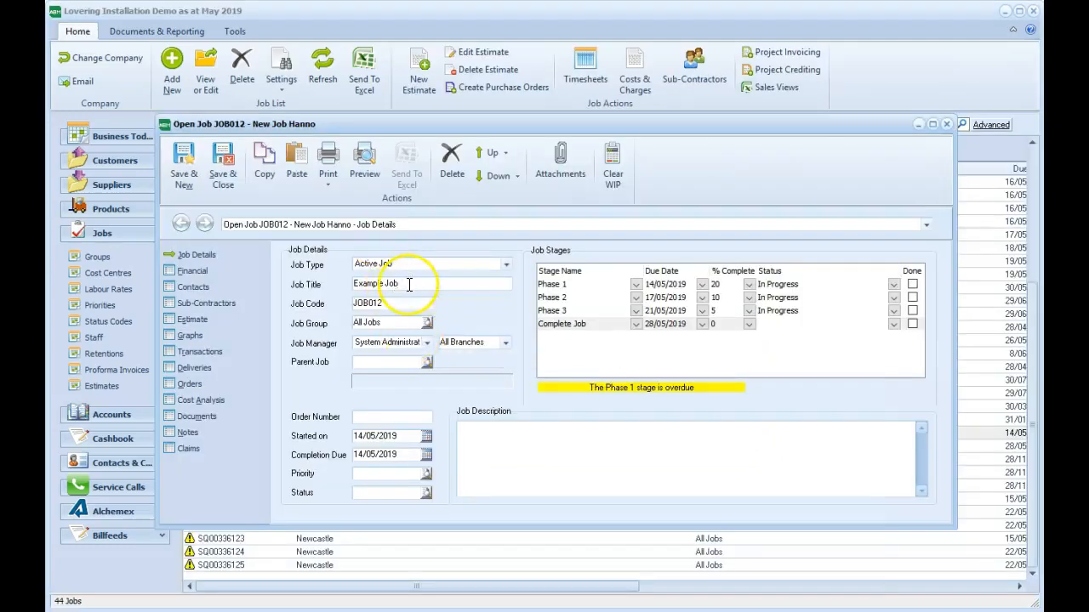
Assign JOB011, Art Gallery, as the parent job of the Example Job.
left_click(558, 274)
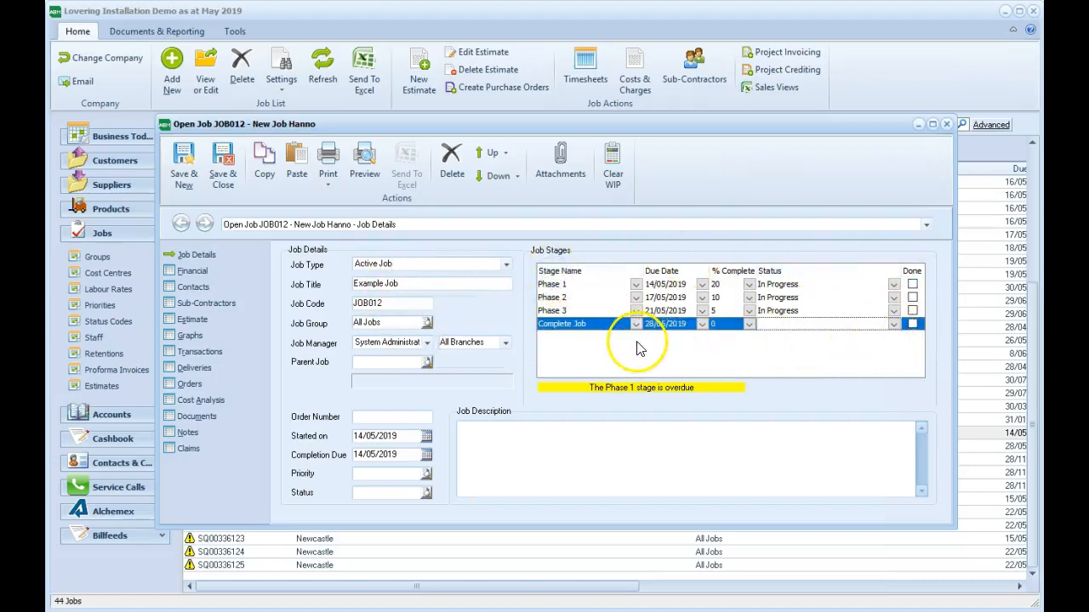
left_click(391, 363)
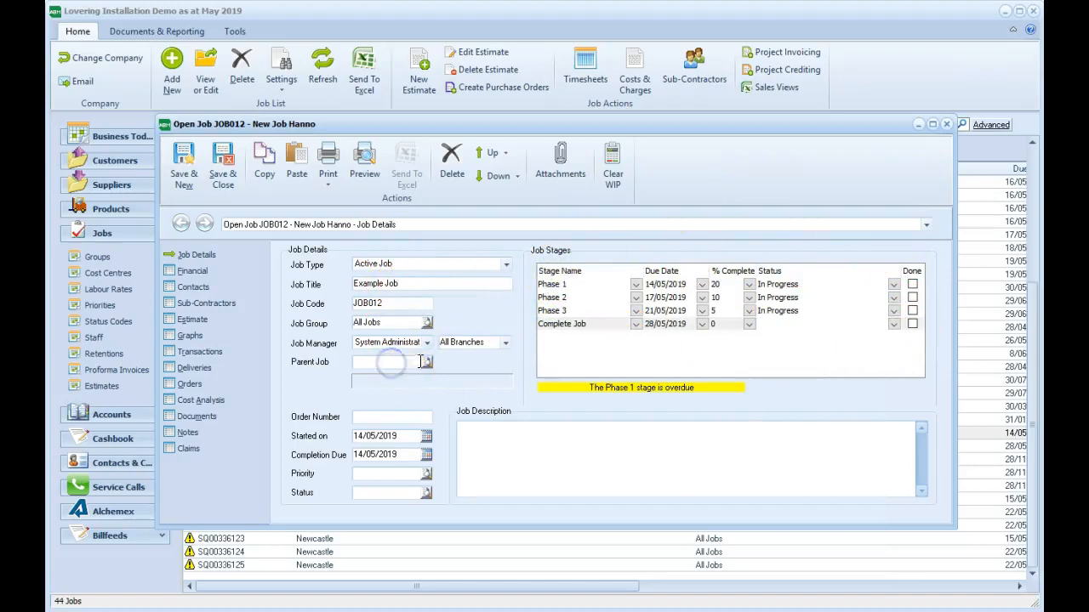
left_click(427, 363)
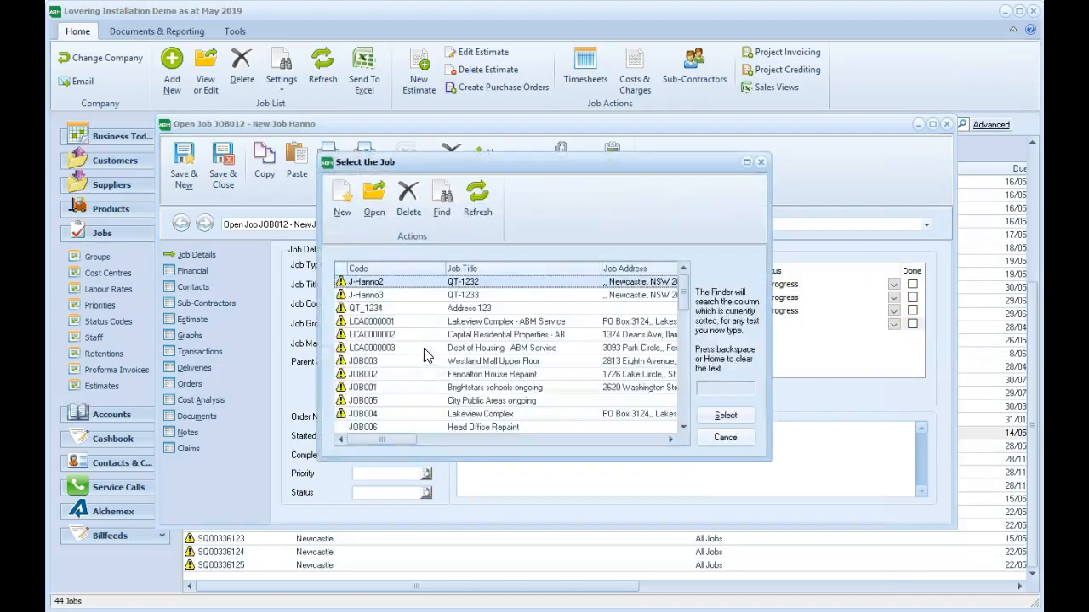
scroll(423, 339, "down", 5)
left_click(426, 297)
double_click(427, 297)
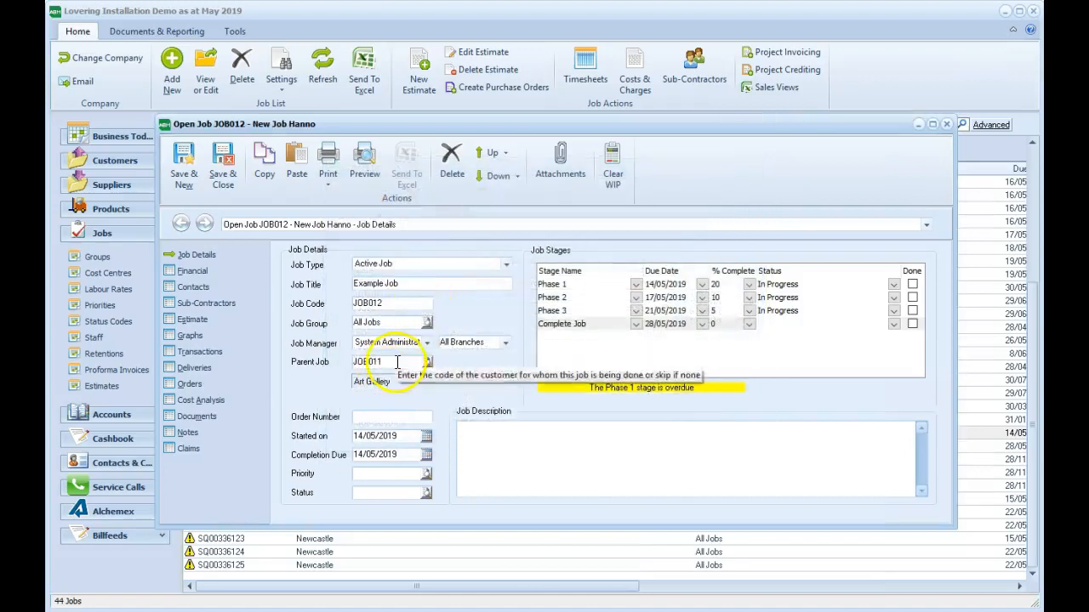
Clear the parent job from the Example Job.
left_click_drag(386, 364, 328, 365)
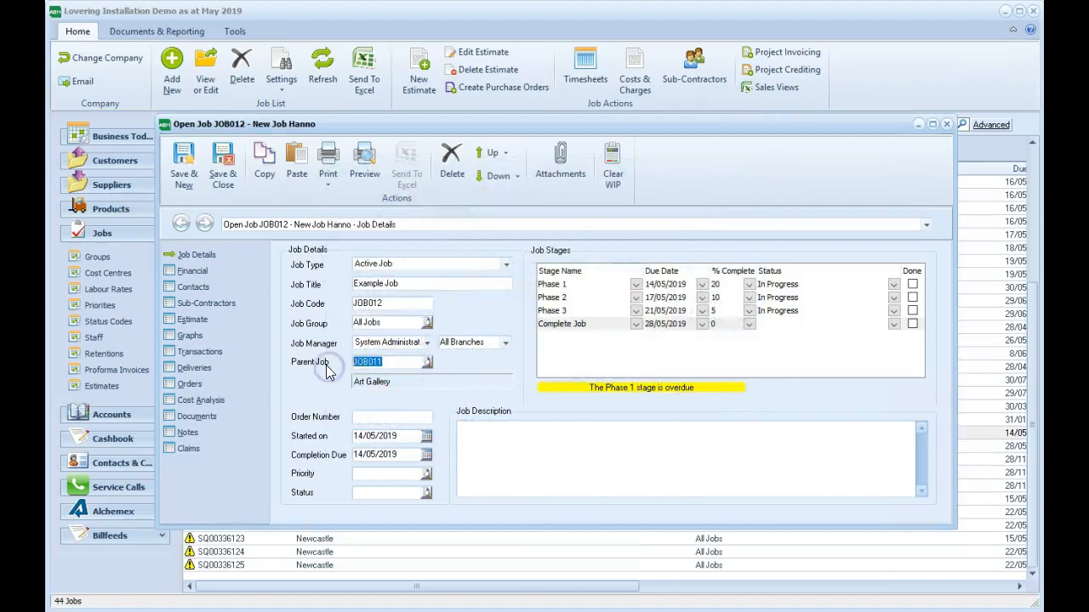
key("Delete")
key("Tab")
Add a stage named Variation below Complete Job in the Example Job's stages.
left_click(598, 324)
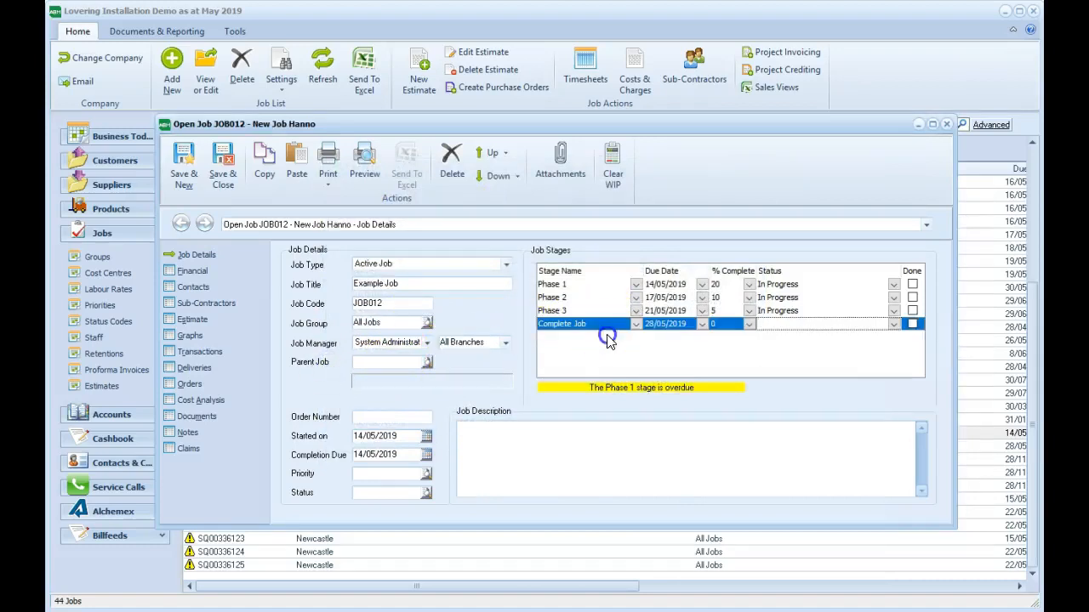
left_click(604, 340)
type("Variation")
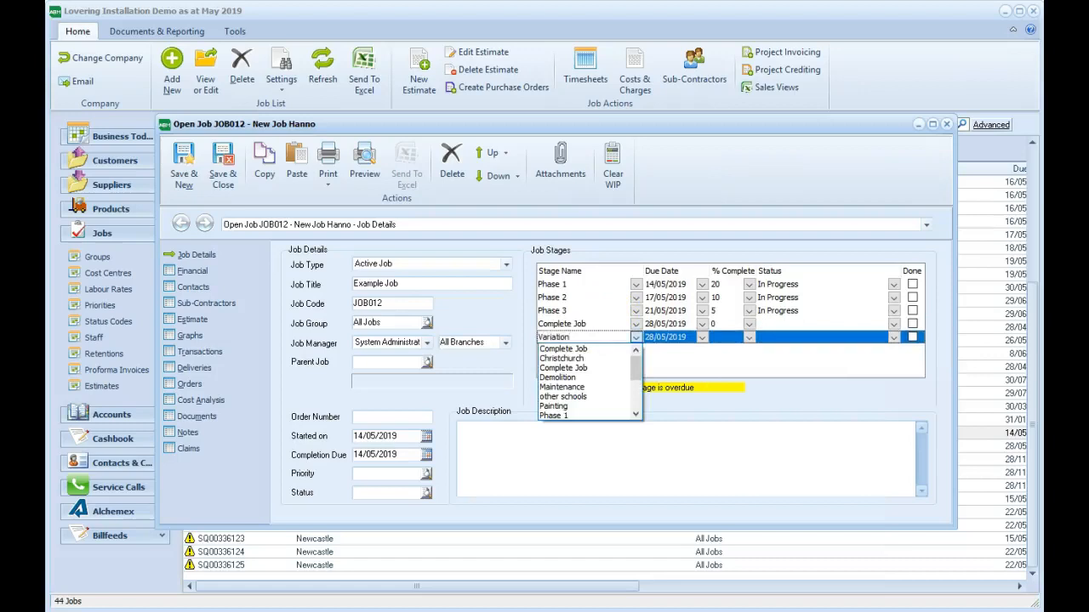
key("Tab")
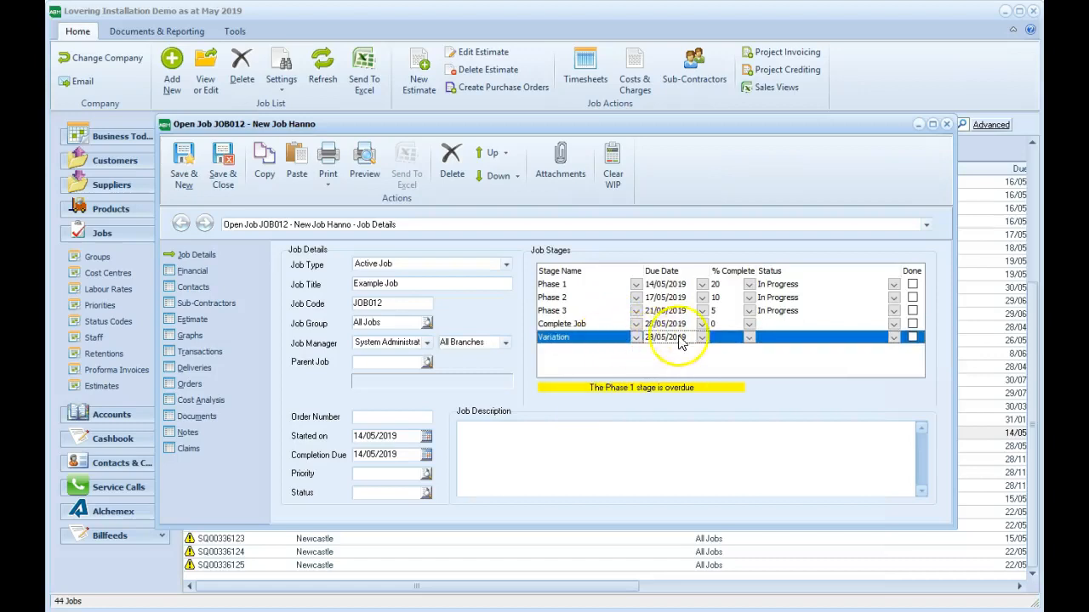
left_click(725, 337)
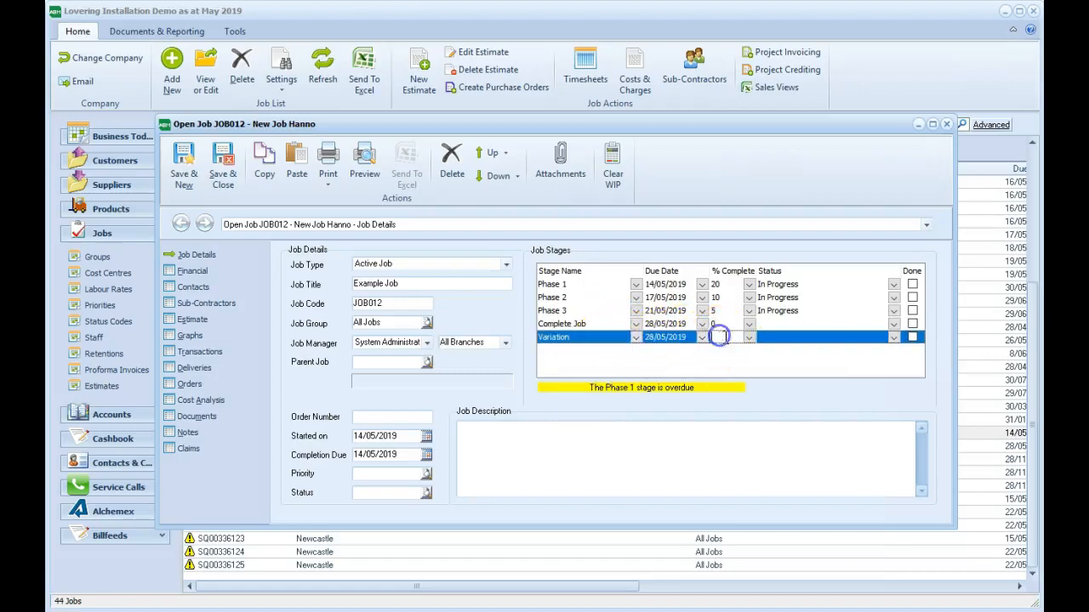
key("Tab")
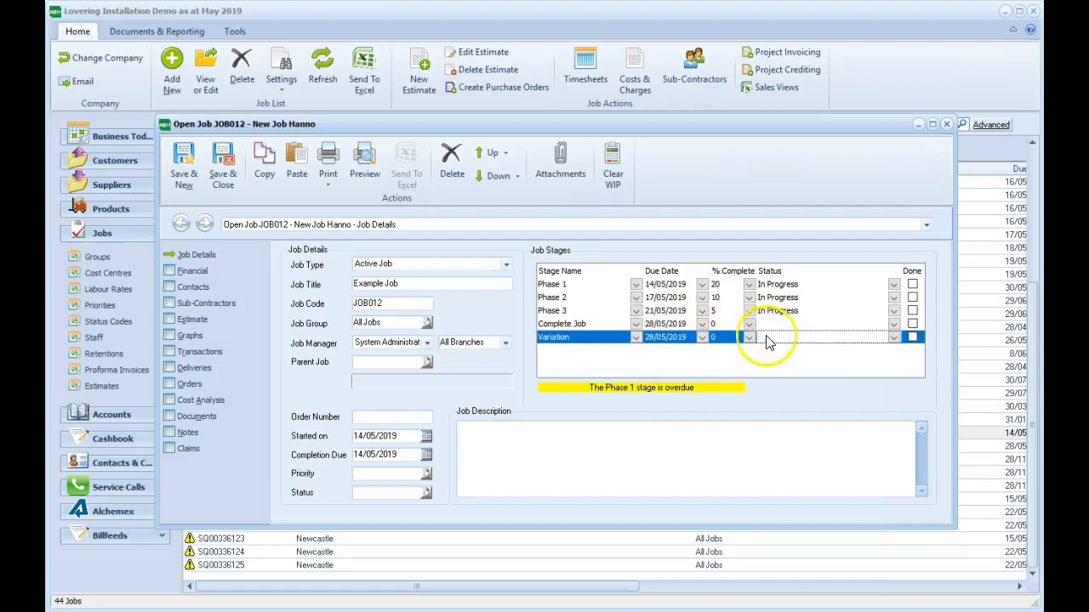
Check the available parent jobs without choosing one, and save and close the Example Job.
left_click(425, 362)
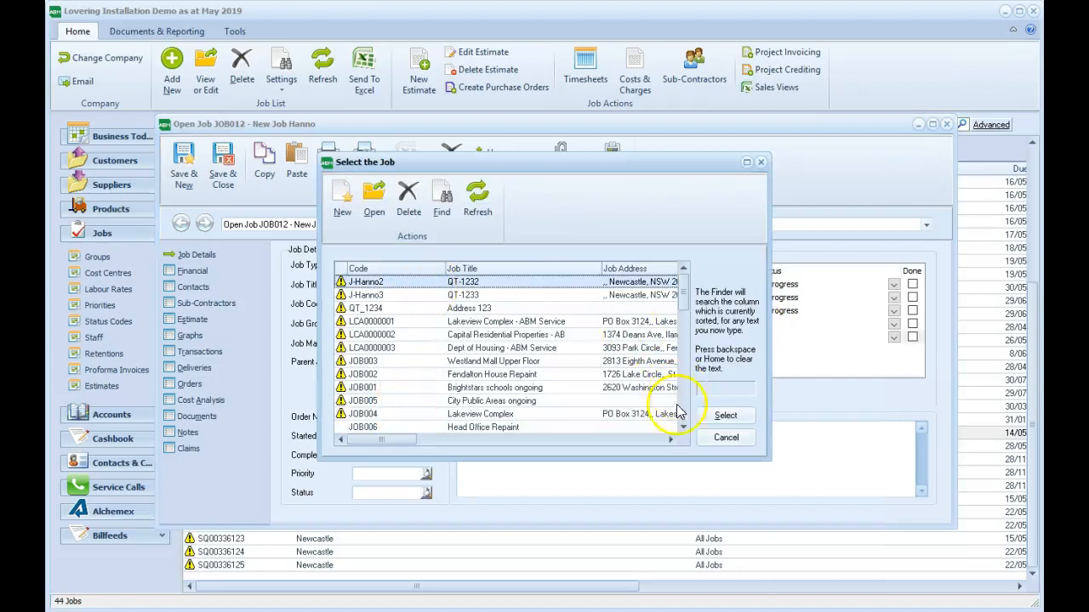
left_click(719, 437)
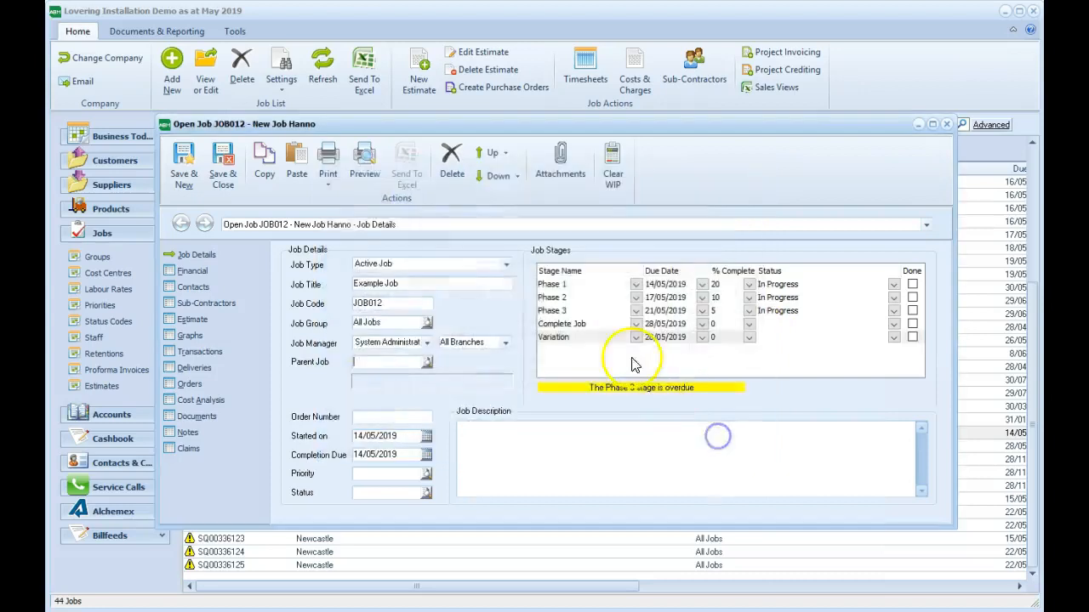
left_click(230, 164)
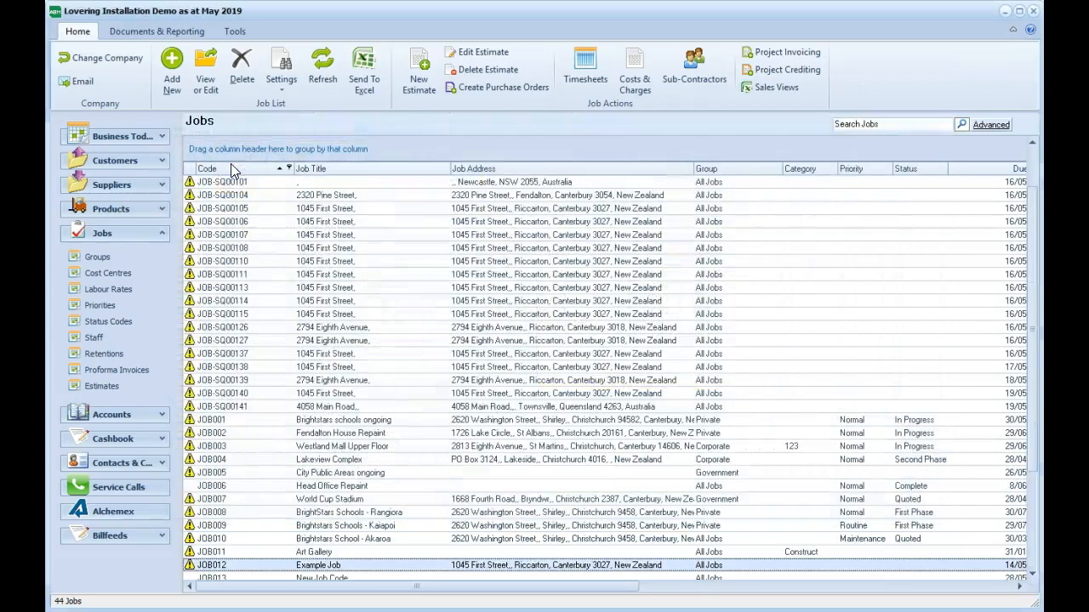
Create a job titled My new house with code MNH001 and description My New House Description, then save and close it.
left_click(174, 68)
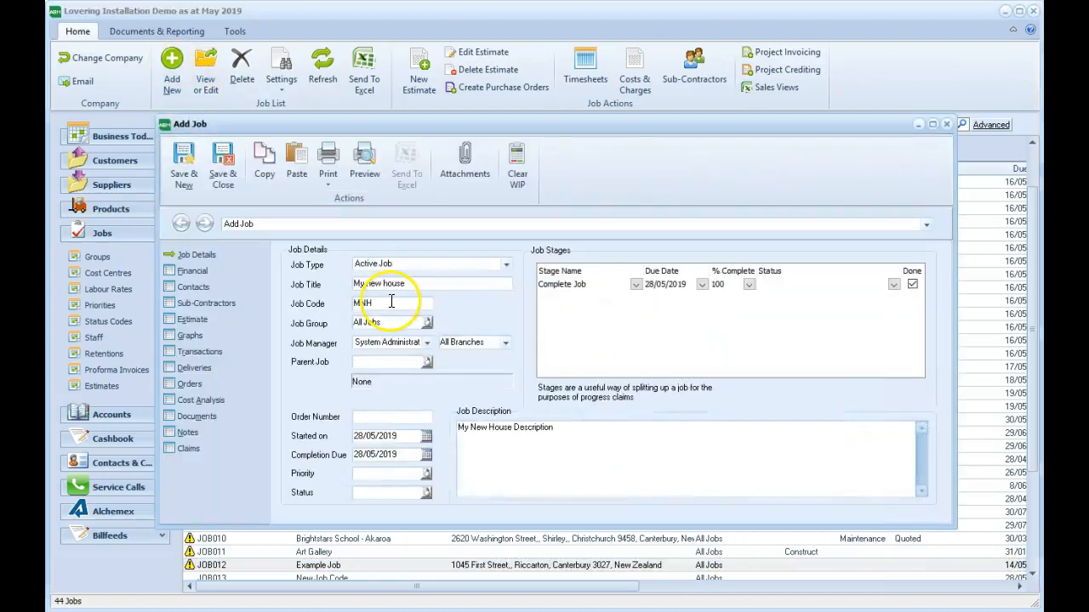
key("BackSpace")
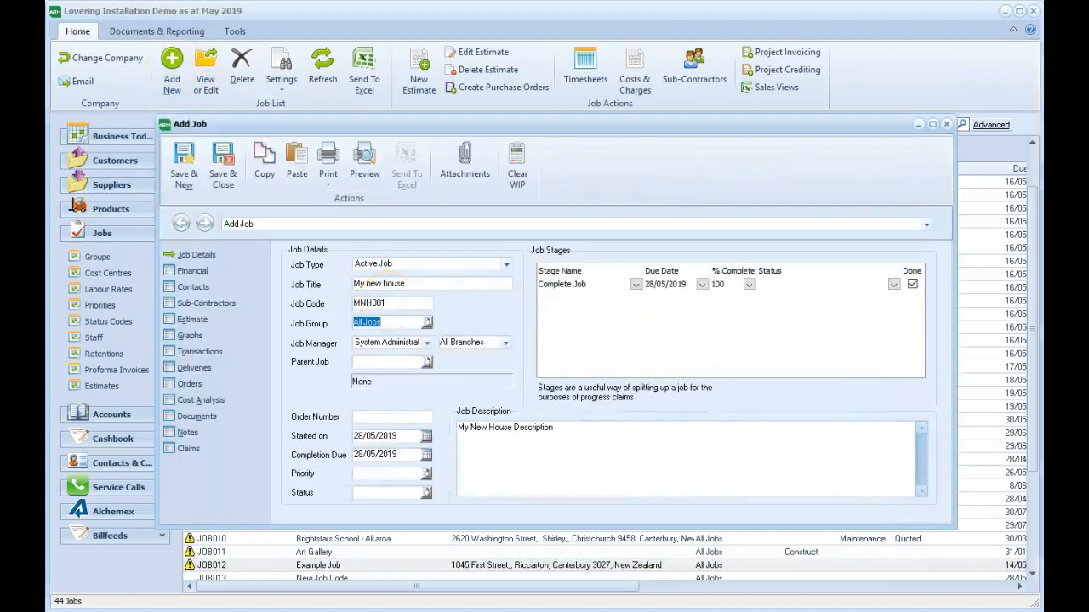
left_click(414, 284)
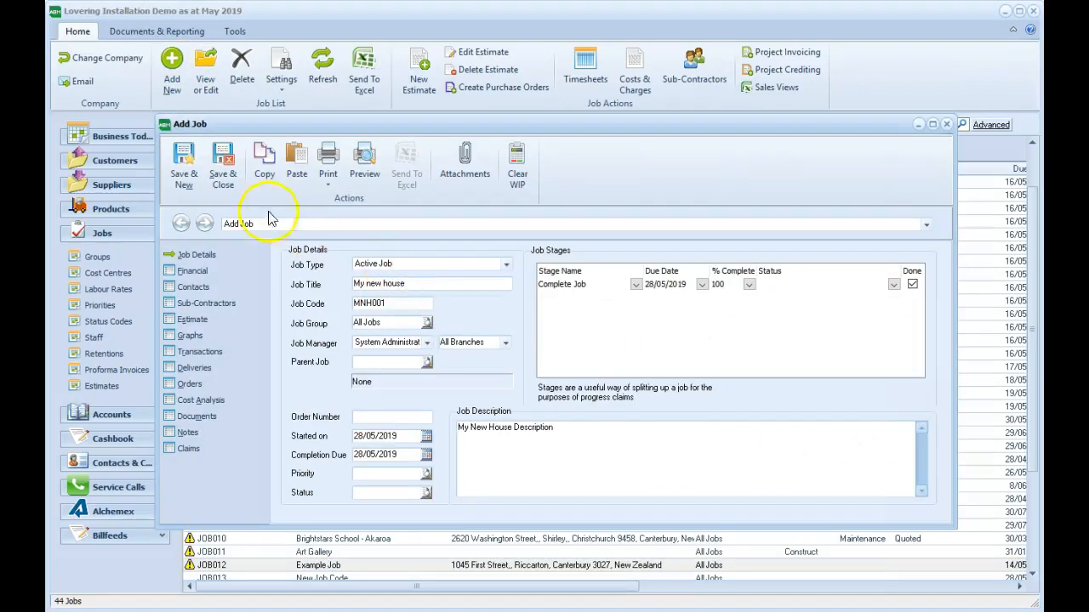
left_click(219, 188)
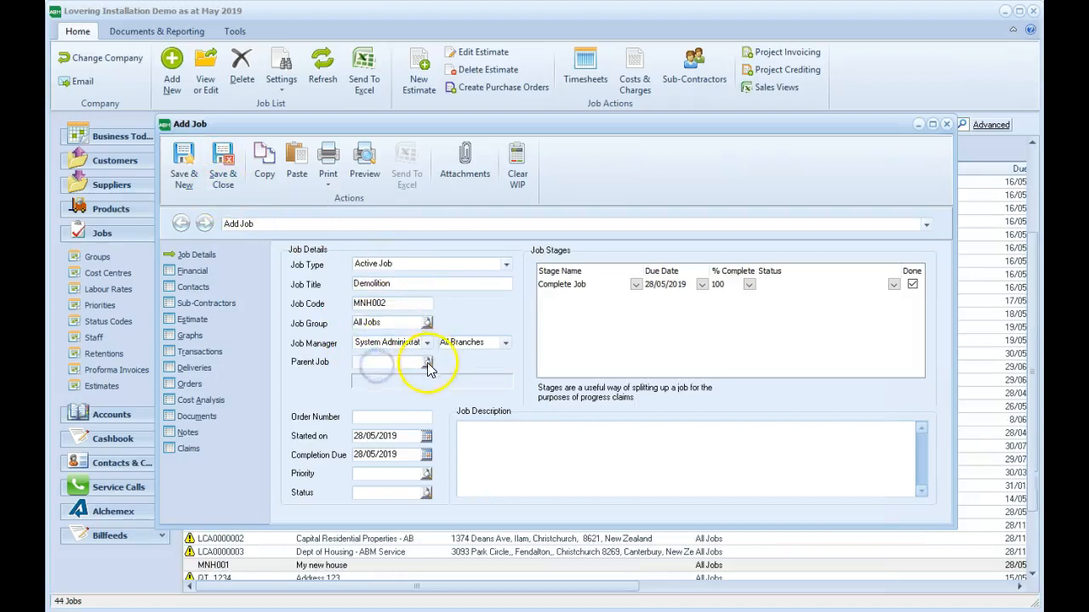
Set MNH001, My new house, as the parent job of the new Demolition job, then save and close it.
left_click(426, 362)
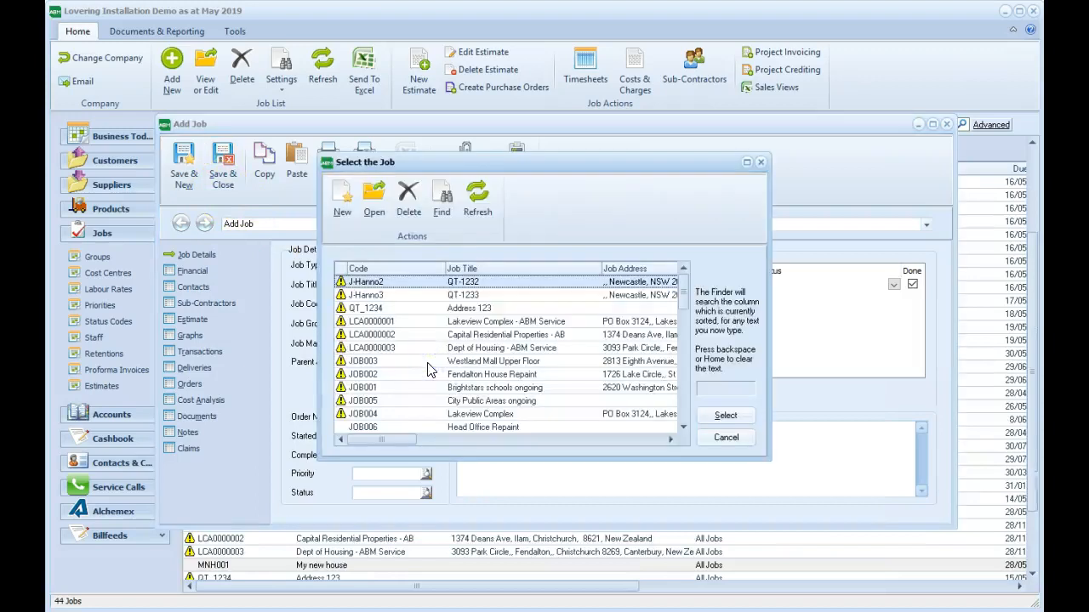
left_click(405, 269)
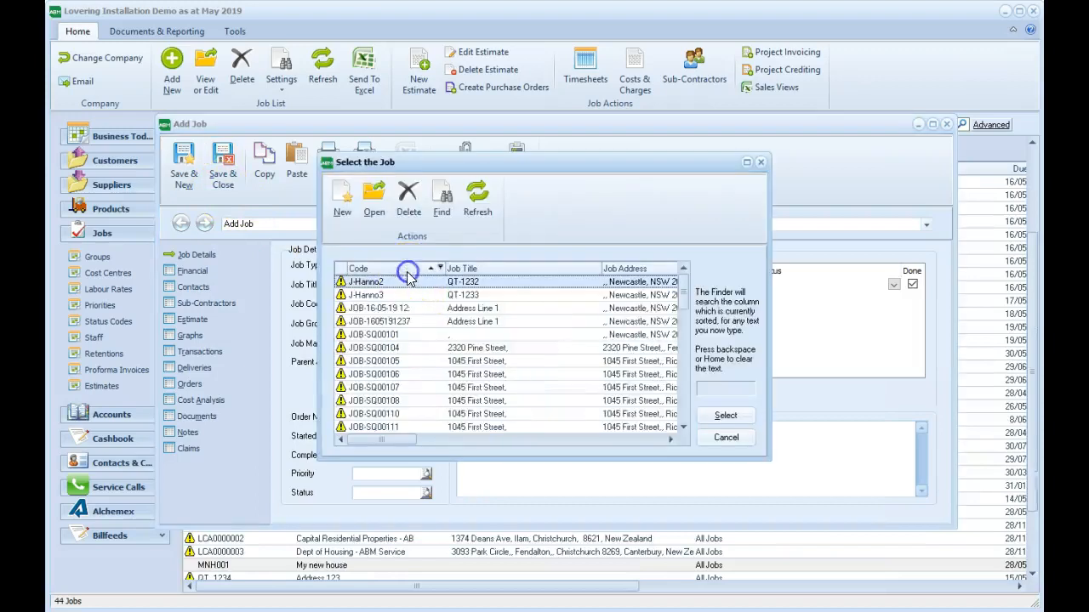
type("MNH")
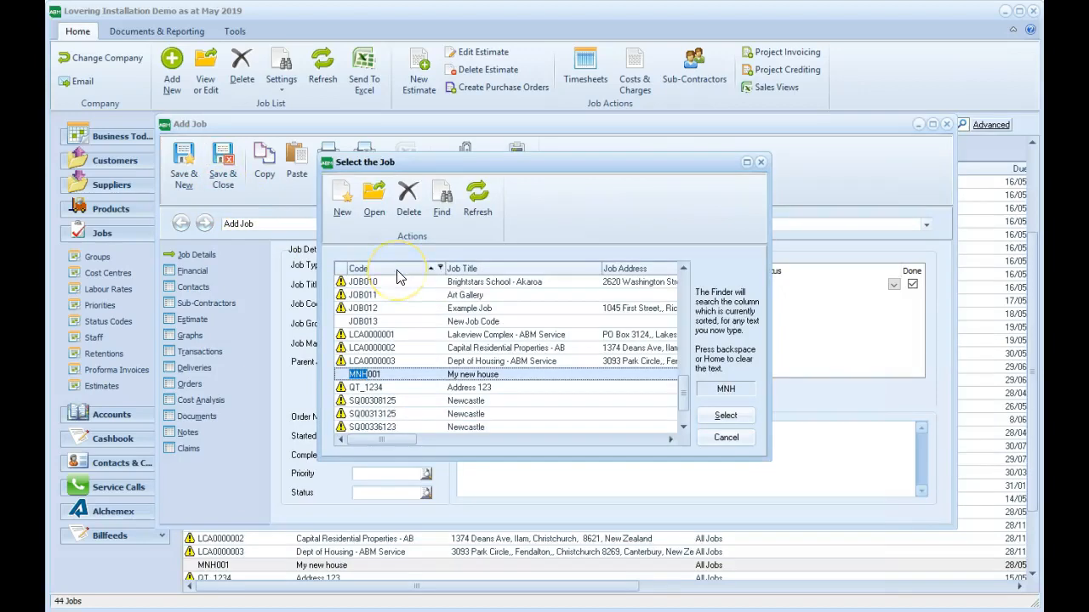
key("Return")
left_click(223, 180)
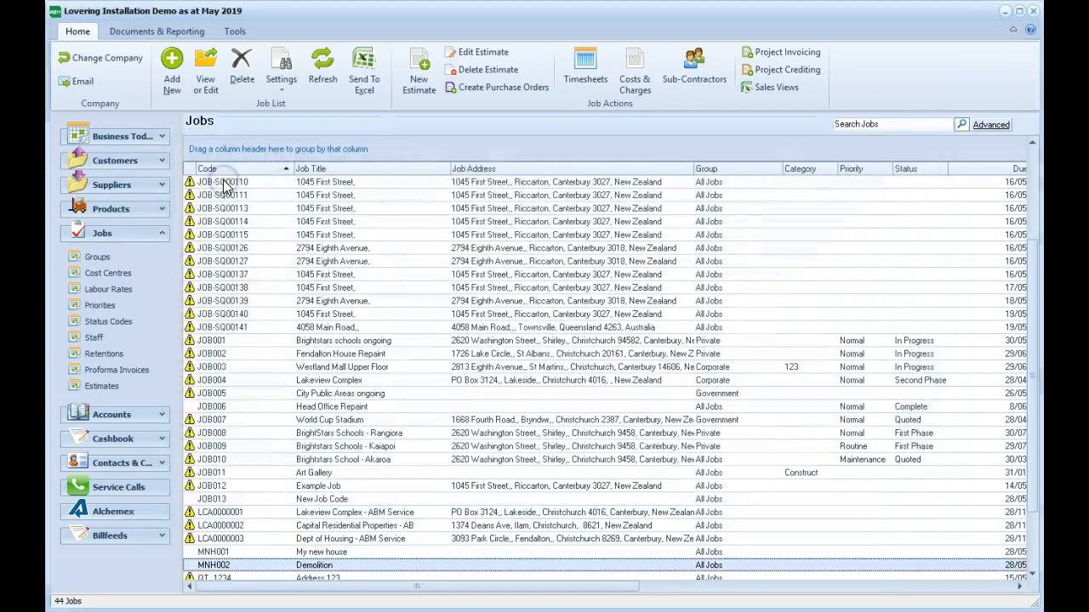
Add a Pouring stage after Boxing to the new Foundations job, then save and close the job.
left_click(593, 295)
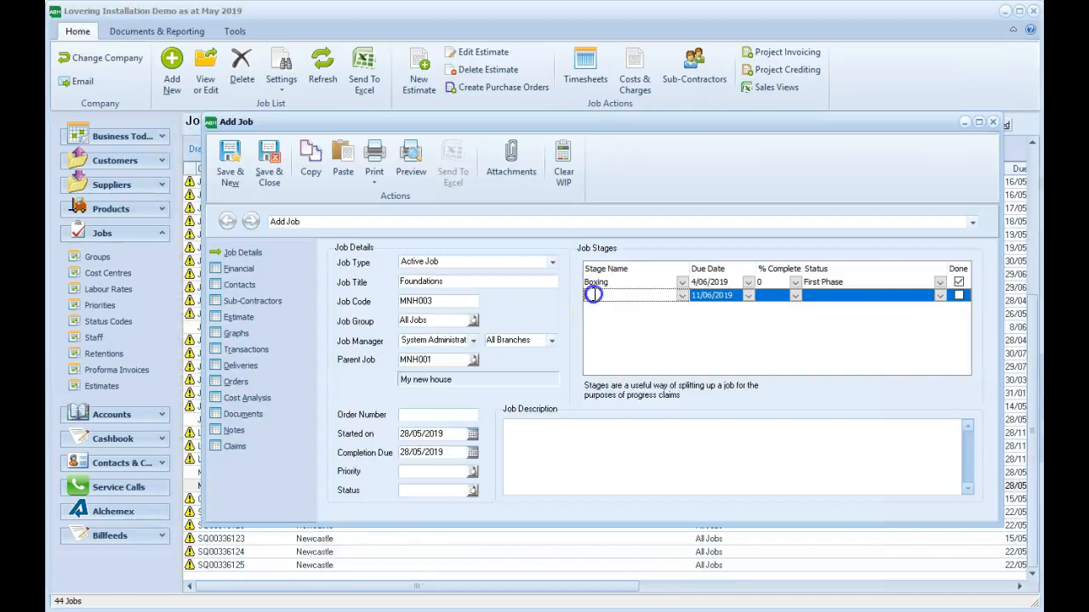
type("Pouring")
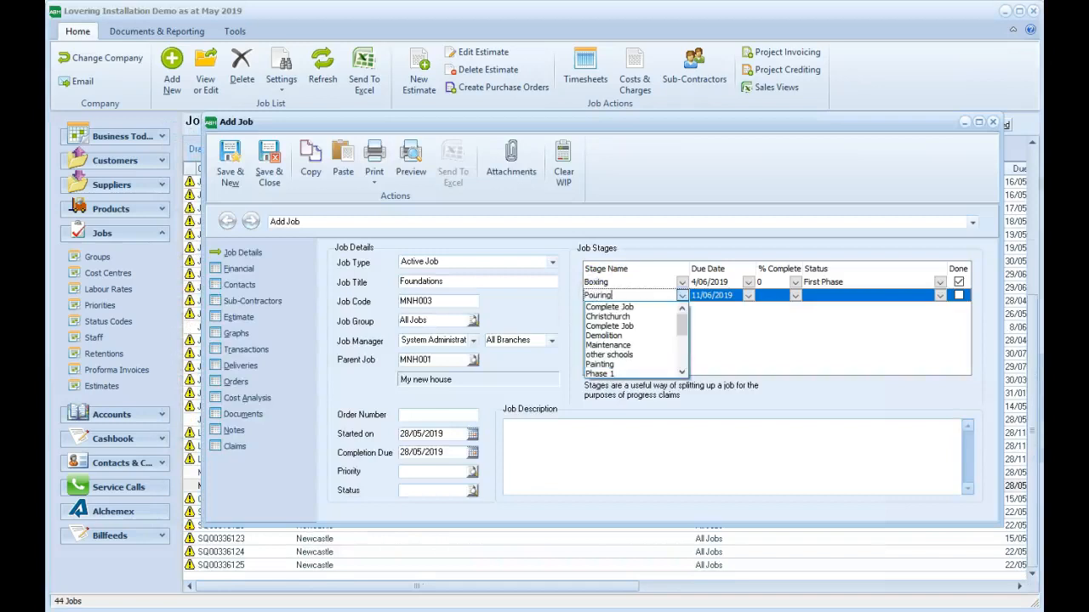
key("Return")
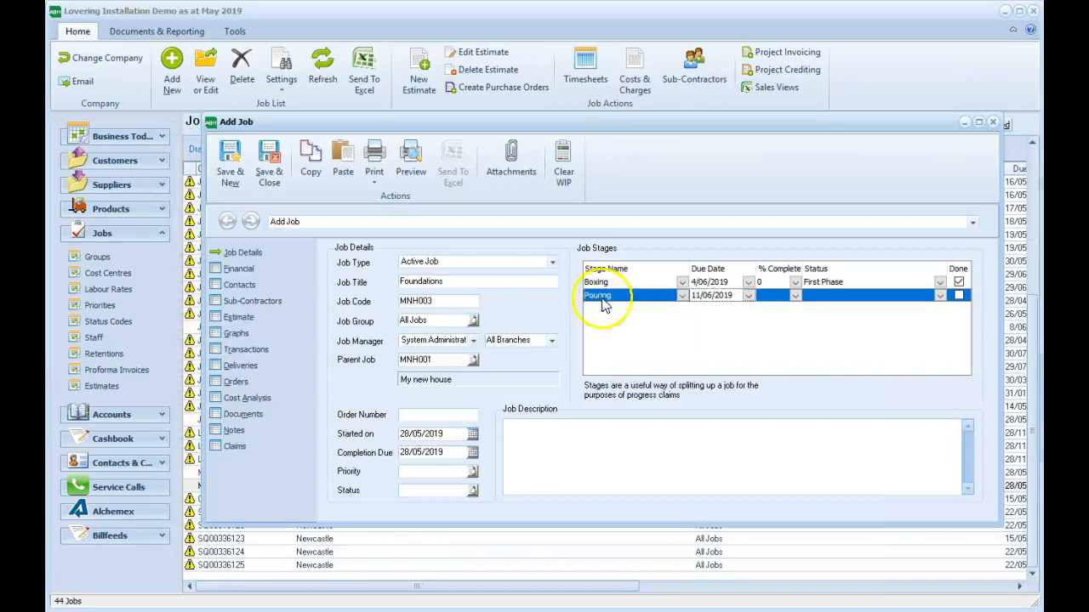
left_click(619, 320)
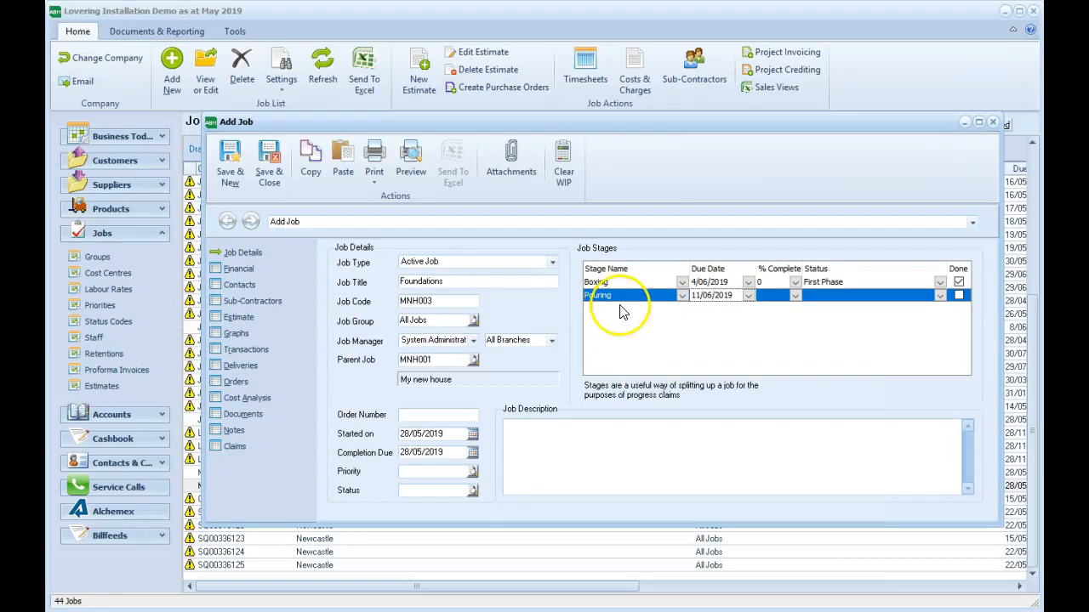
left_click(272, 163)
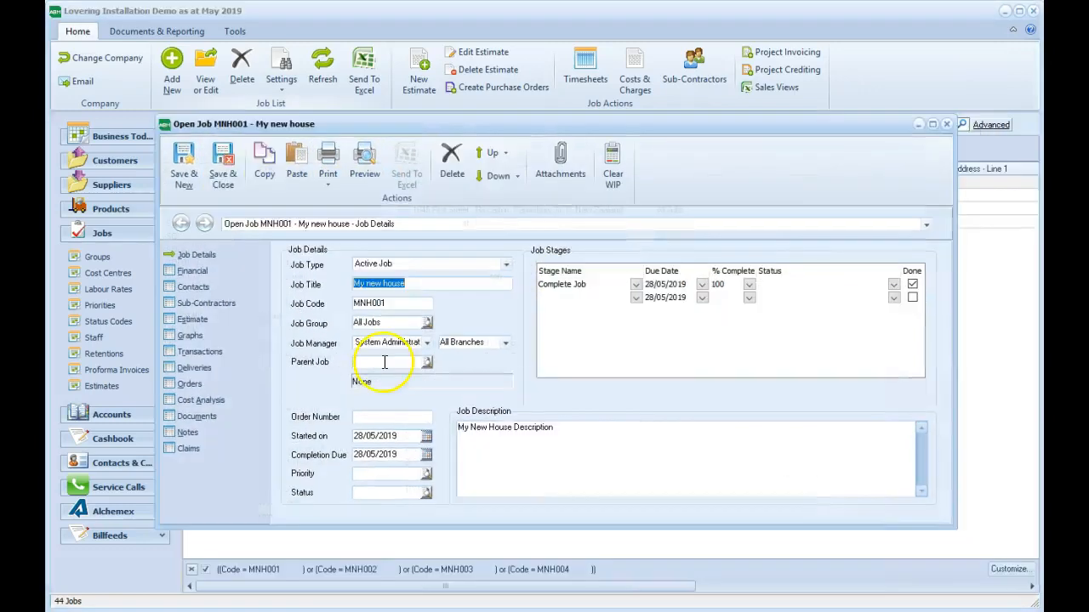
Set the contract value to 150 000 in the financial details of the My new house job.
left_click(216, 281)
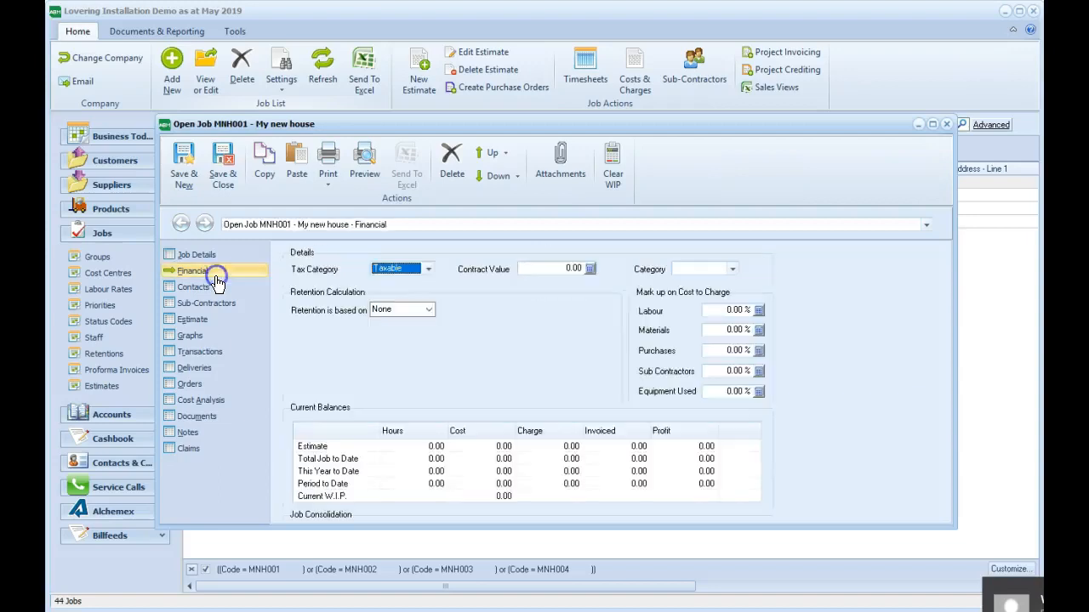
left_click(681, 269)
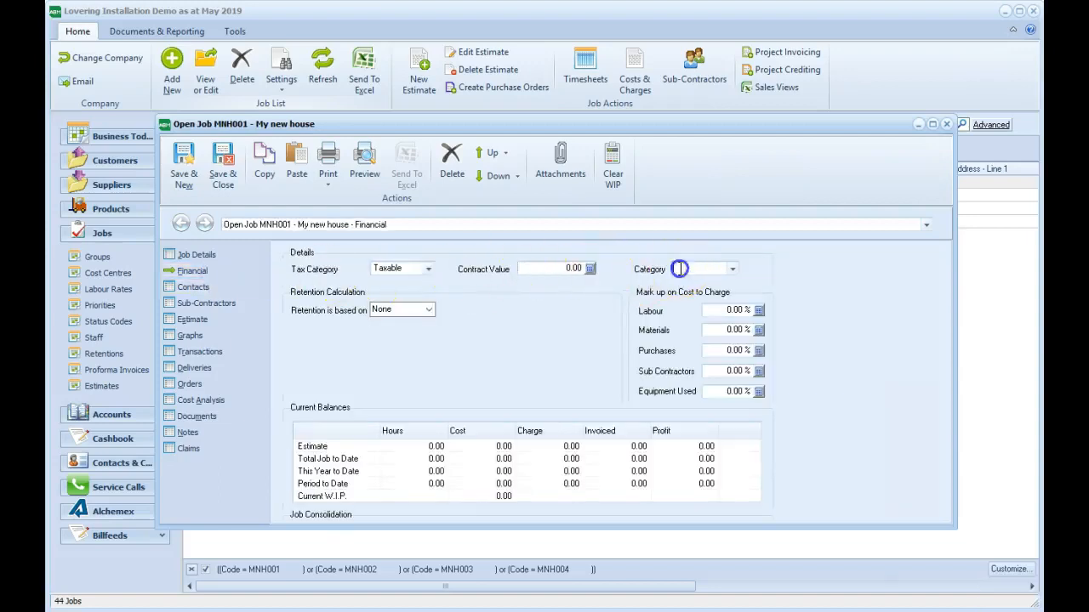
left_click(554, 269)
type("150 000")
key("Tab")
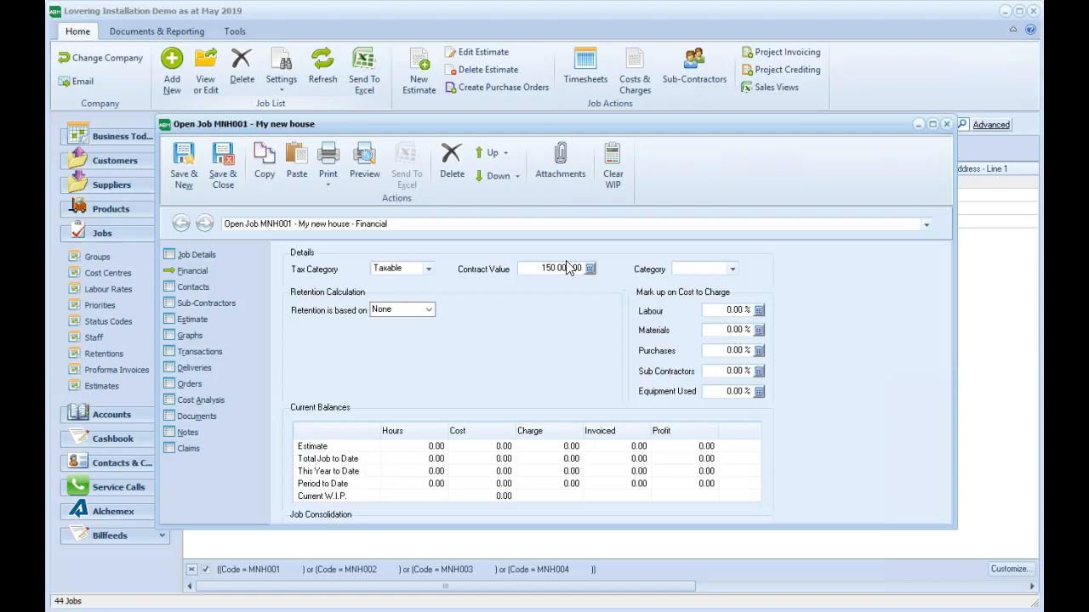
Base retention on percentage: maximum 8, rates of 5% on charges up to 10 000, 8% up to 50 000 and 9% on remaining charges.
left_click(430, 313)
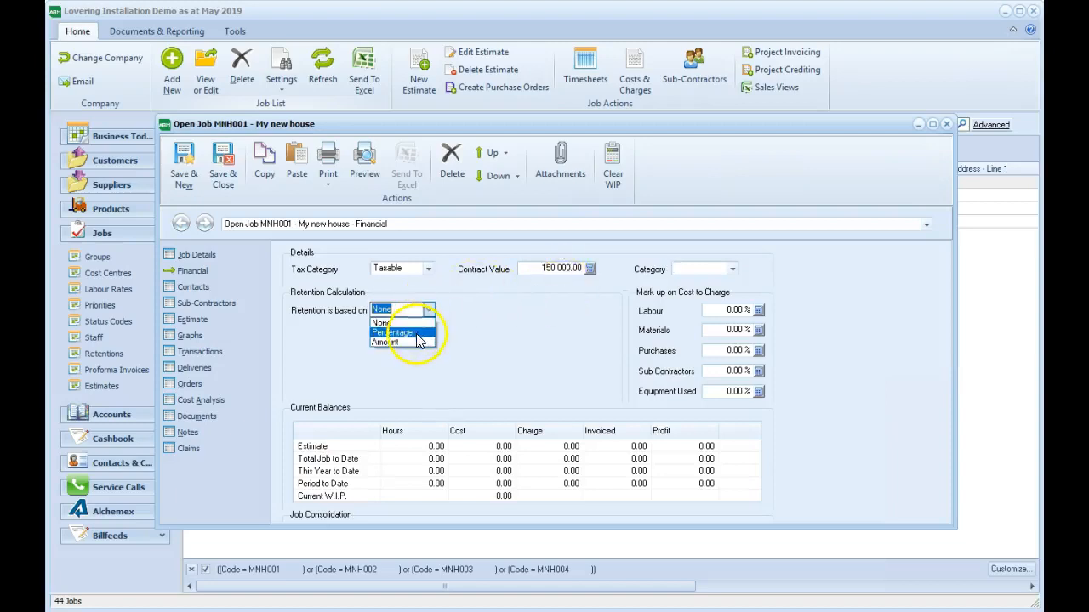
left_click(417, 337)
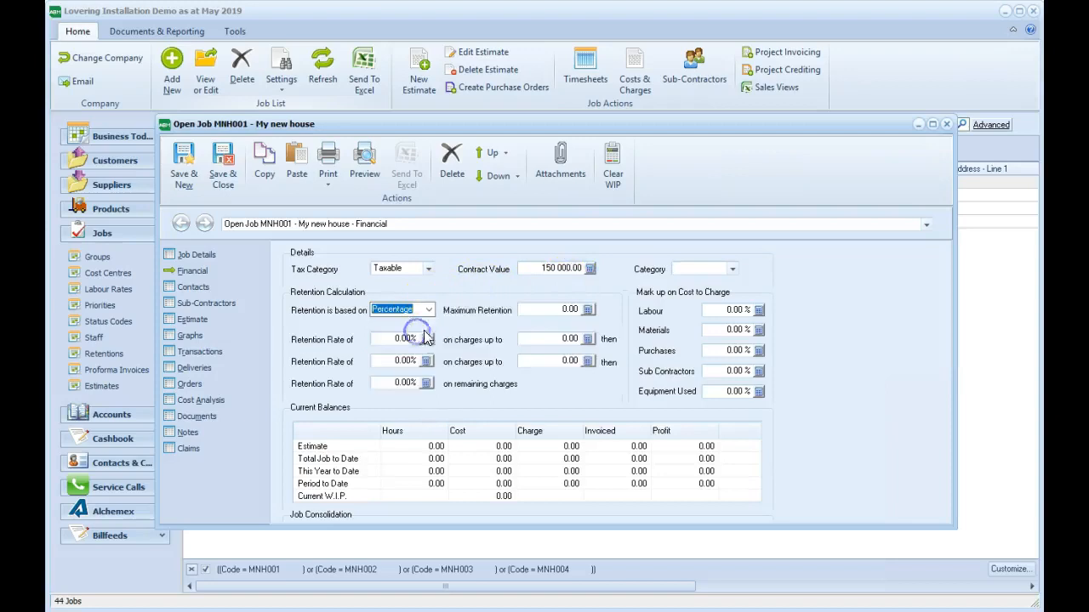
left_click(538, 314)
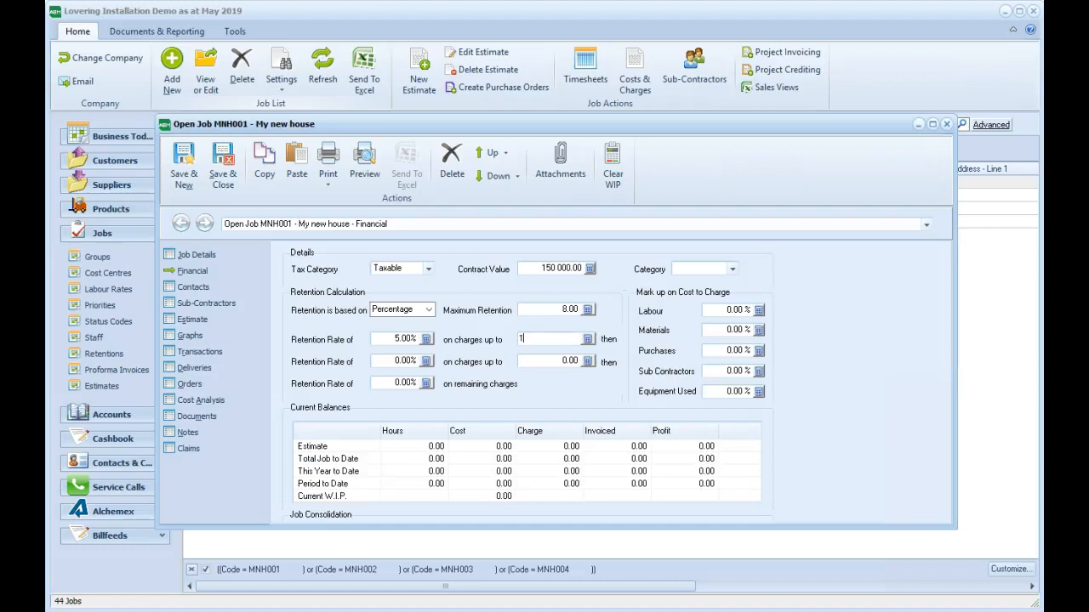
key("Tab")
key("Tab")
type("1")
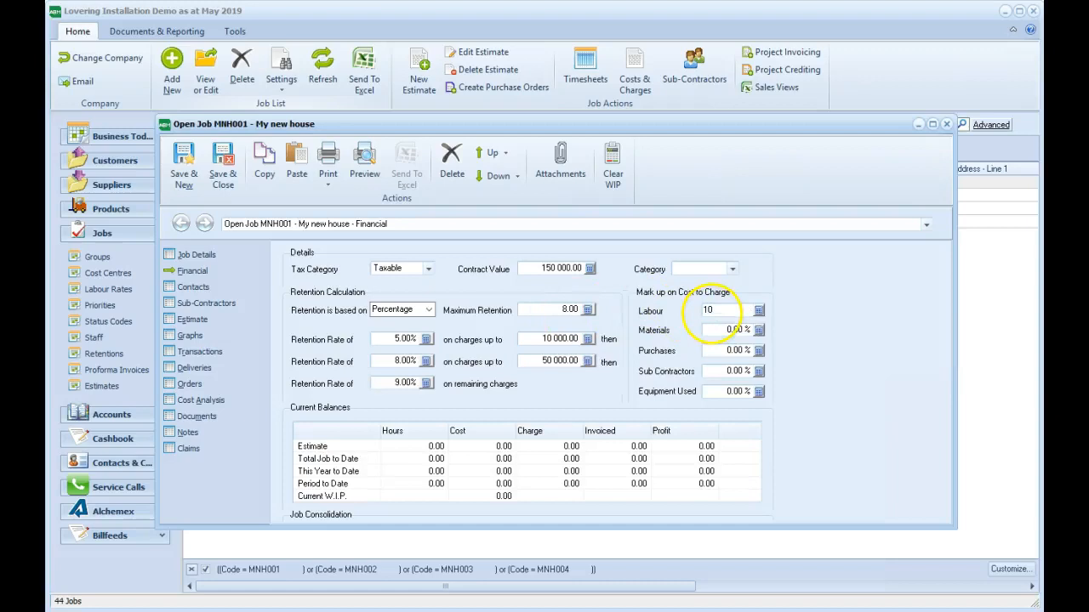
Change the maximum retention to 9 and set the cost-to-charge mark-up to 10% for labour and 15% for materials.
left_click(567, 310)
type("9")
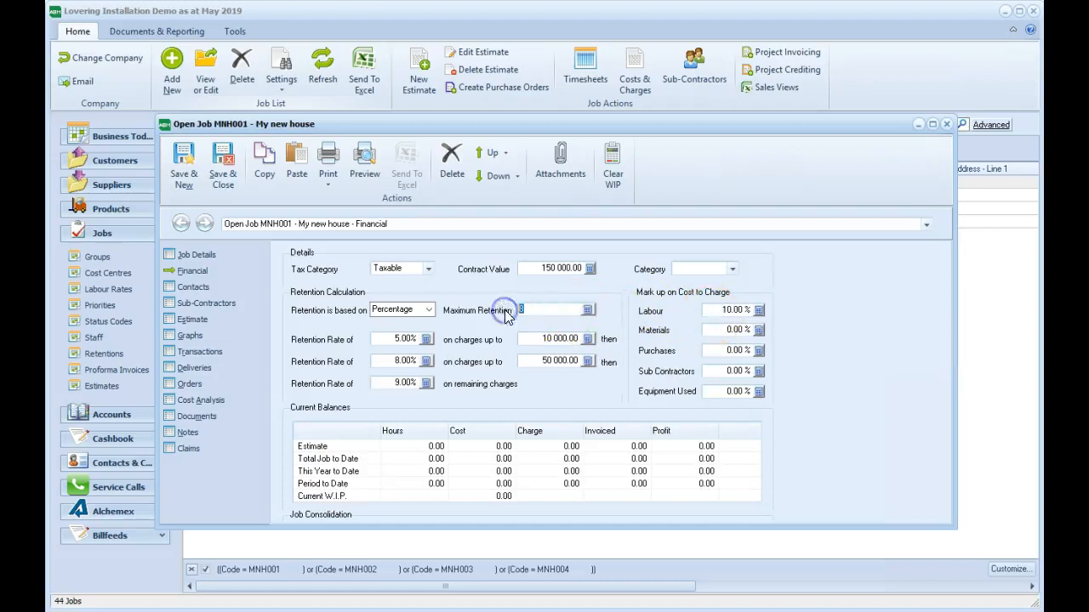
left_click(728, 330)
type("15")
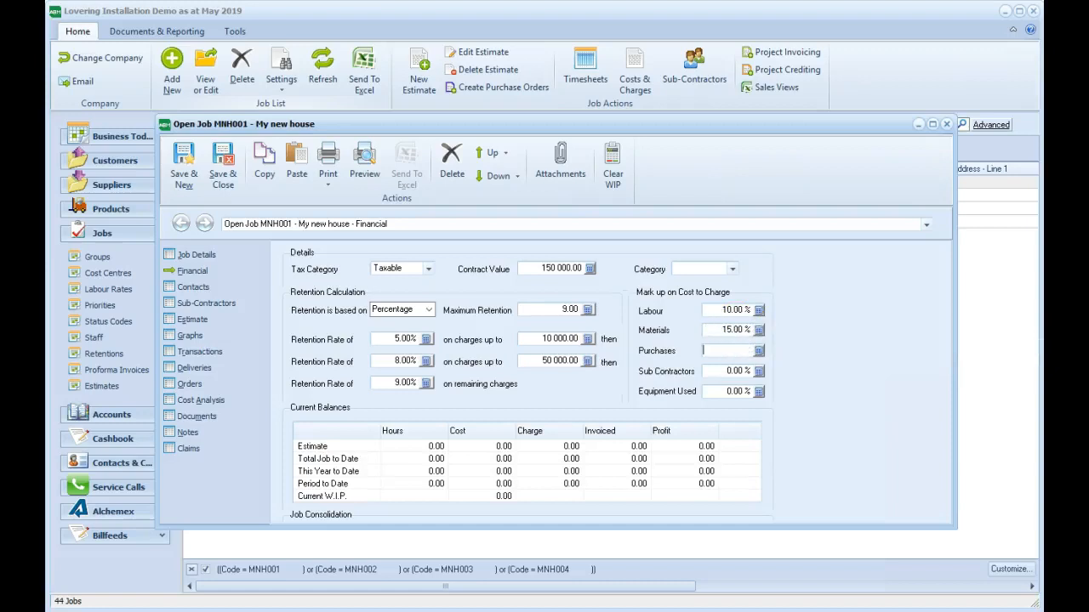
Start adding a sub-contractor to the My new house job and open the supplier selection for it.
left_click(228, 303)
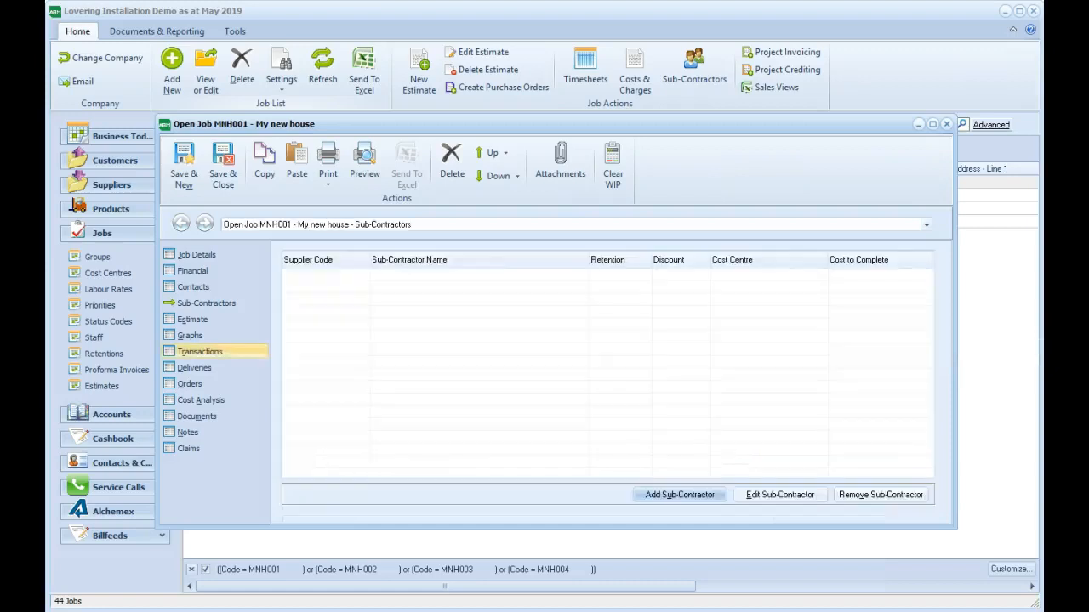
left_click(662, 495)
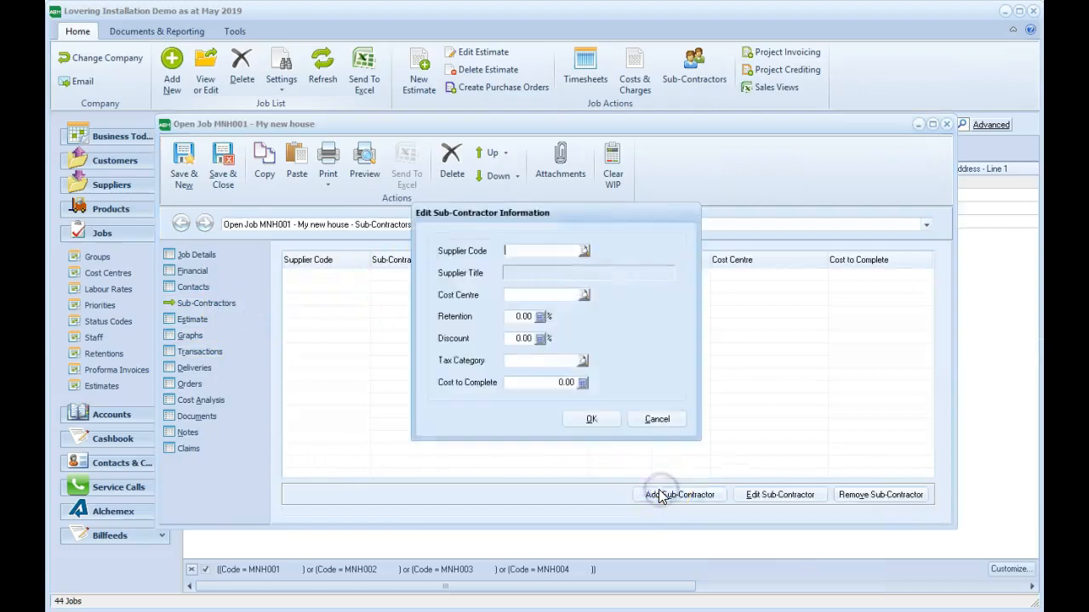
left_click(586, 251)
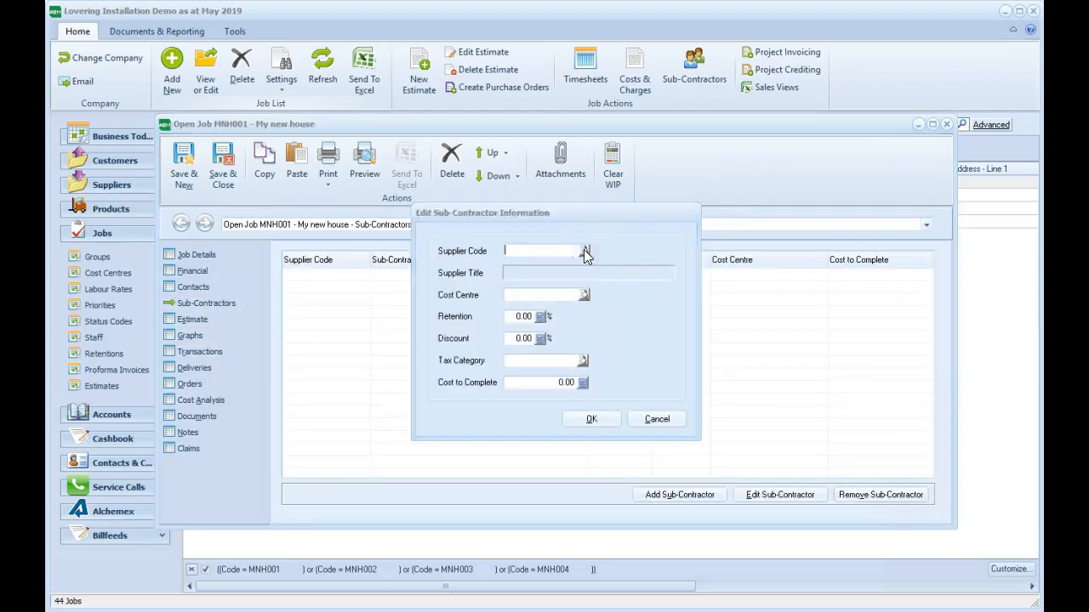
left_click(343, 207)
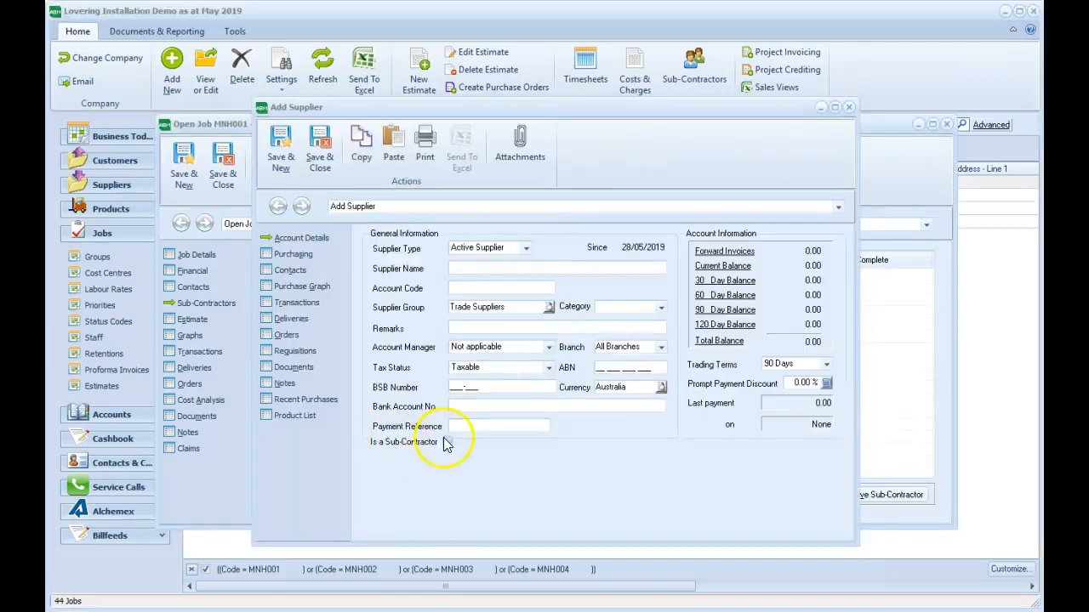
left_click(447, 443)
left_click(448, 444)
left_click(447, 443)
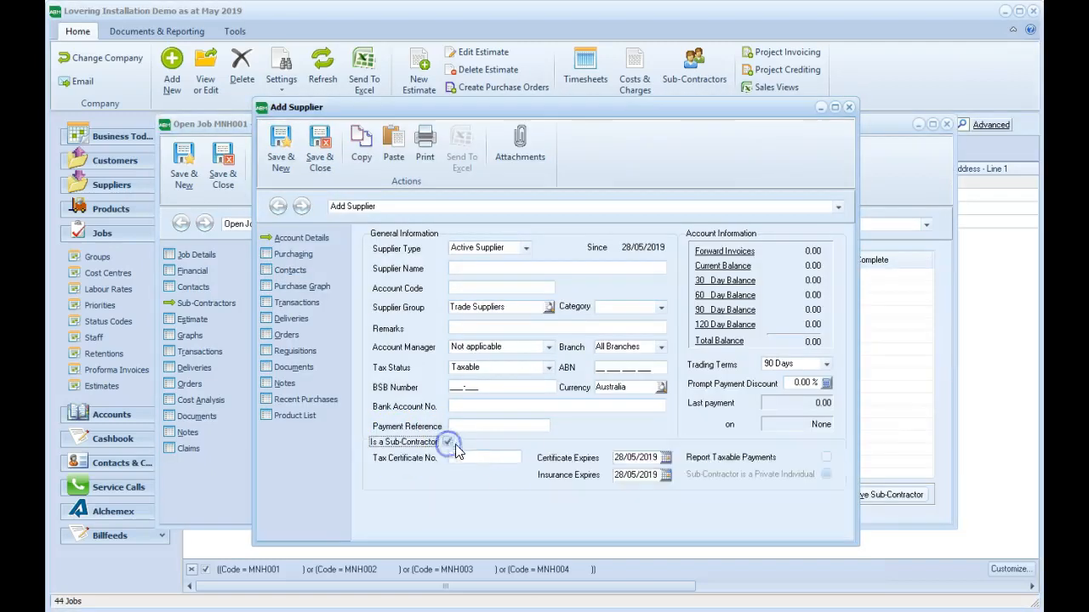
left_click(848, 111)
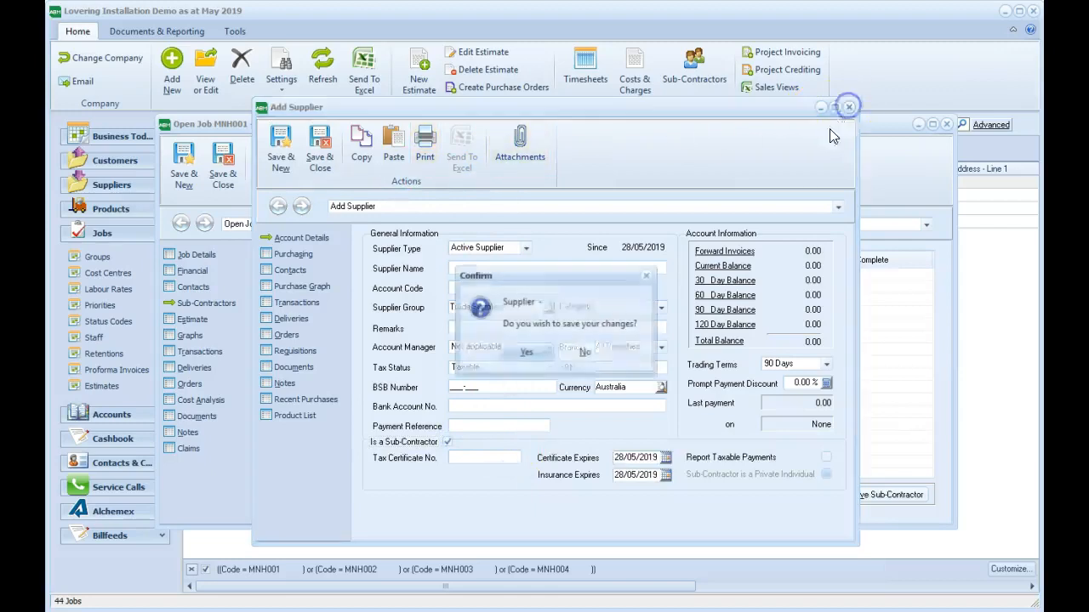
left_click(583, 358)
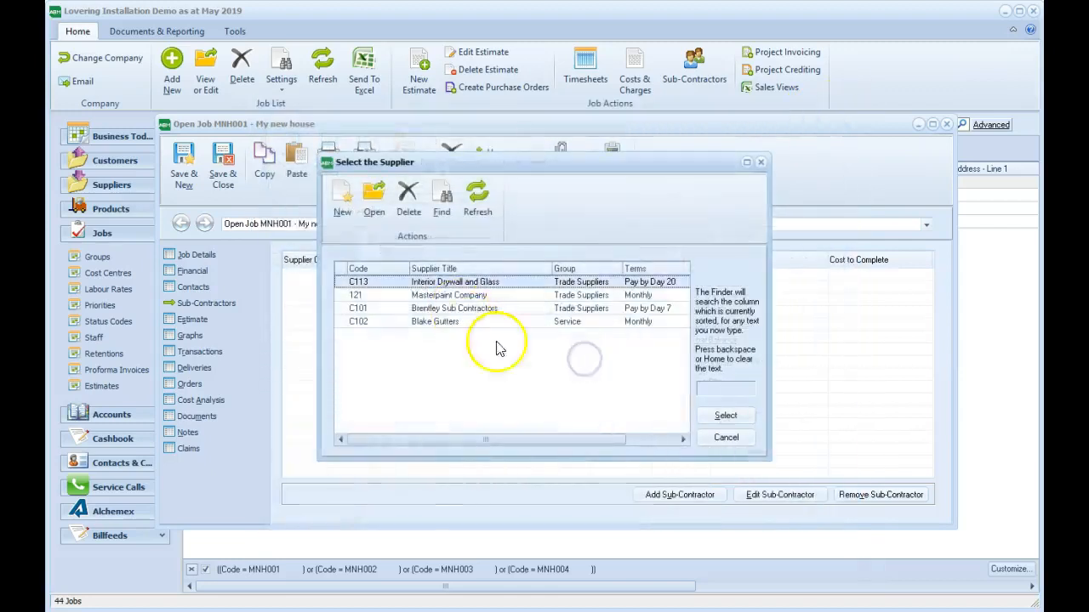
Choose supplier C113, Interior Drywall and Glass, as sub-contractor with cost centre Labour, 10% retention and 10% discount.
left_click(725, 415)
left_click(588, 299)
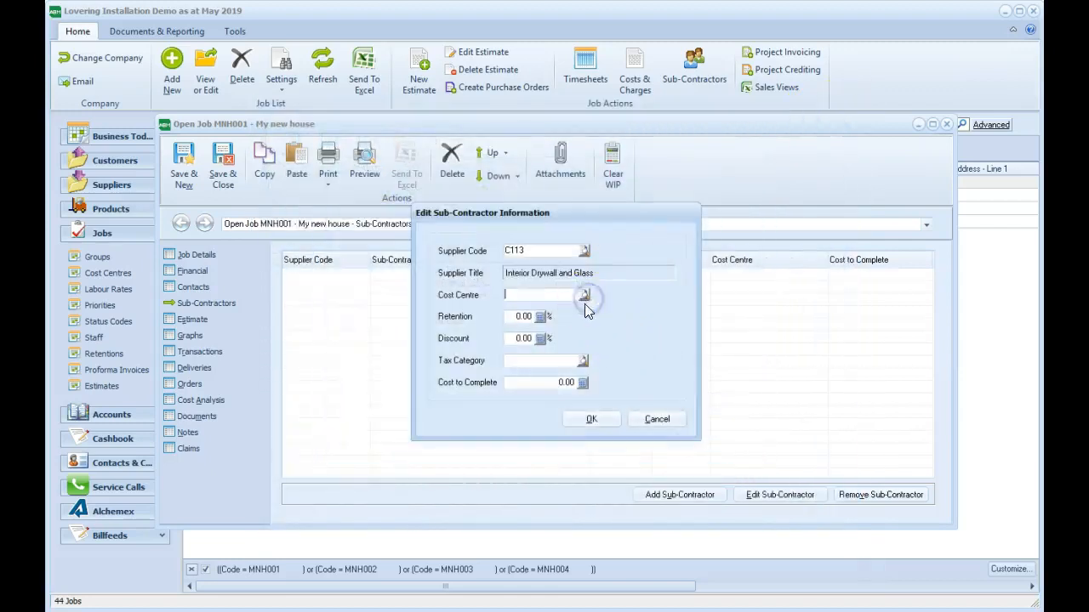
double_click(370, 307)
left_click(520, 317)
type("10")
key("Tab")
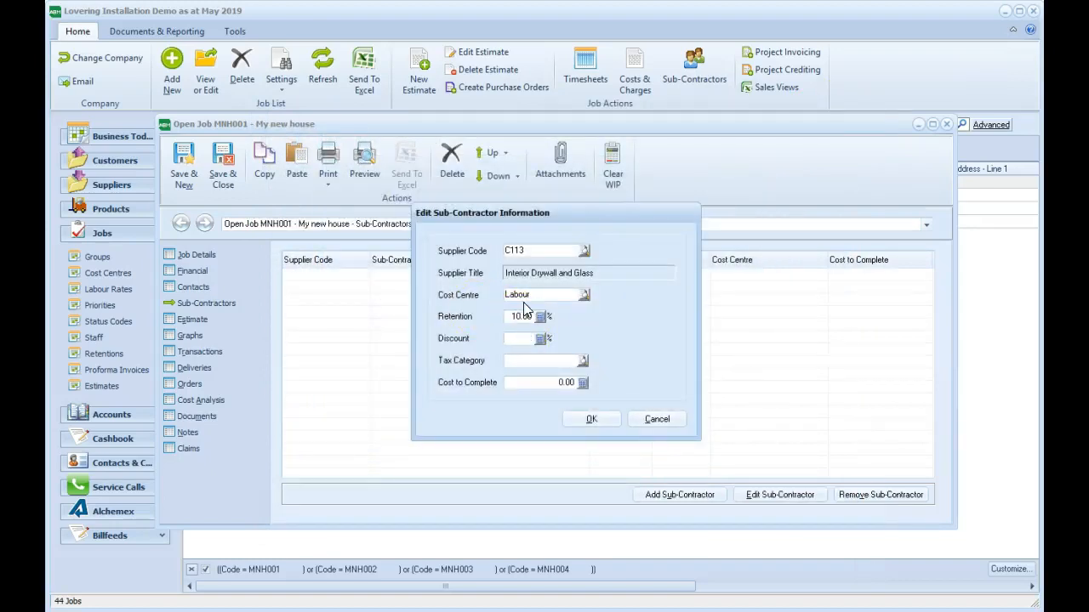
Set the sub-contractor's tax category to 10% GST and cost to complete to 50000, then confirm the entry.
left_click(583, 360)
double_click(466, 367)
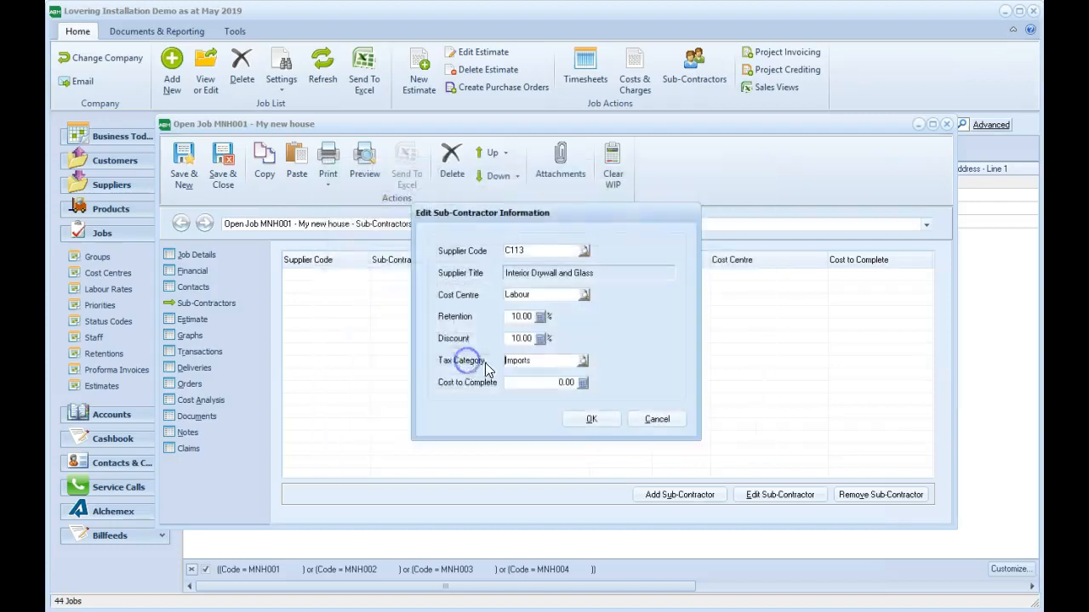
left_click(584, 364)
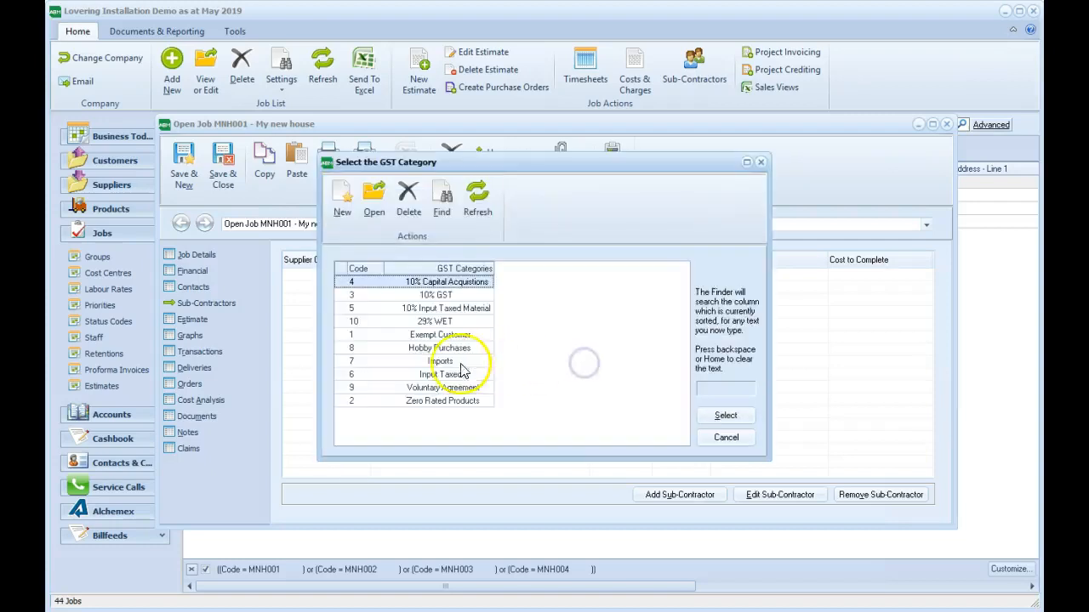
double_click(429, 295)
left_click(513, 383)
type("50000")
left_click(591, 419)
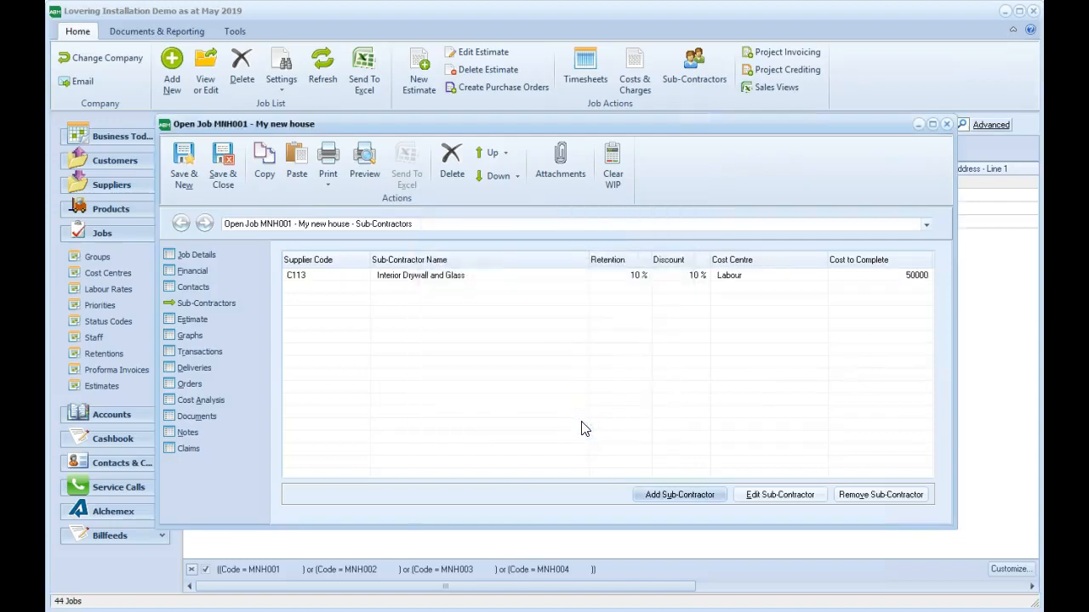
Start a new estimate from the estimates list and look through its labour, materials, purchases and text line forms.
left_click(209, 328)
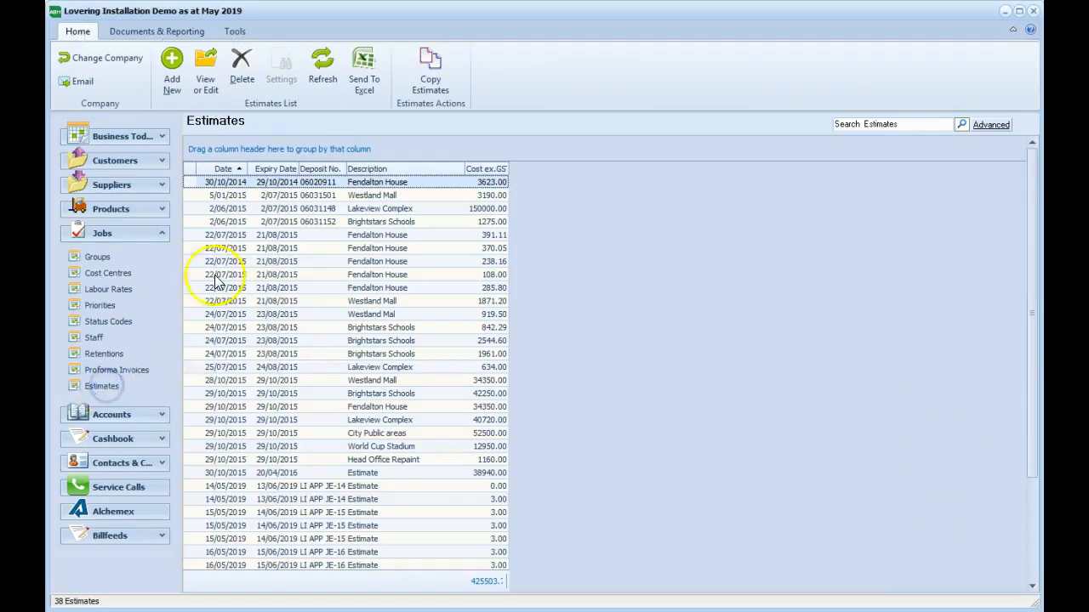
left_click(172, 75)
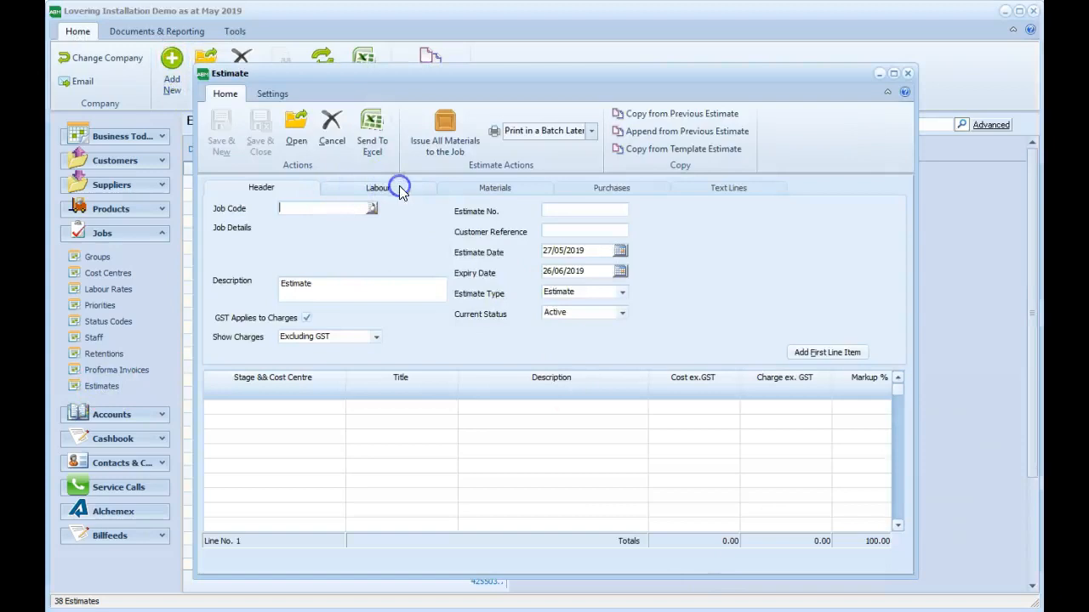
left_click(395, 188)
left_click(464, 189)
left_click(606, 188)
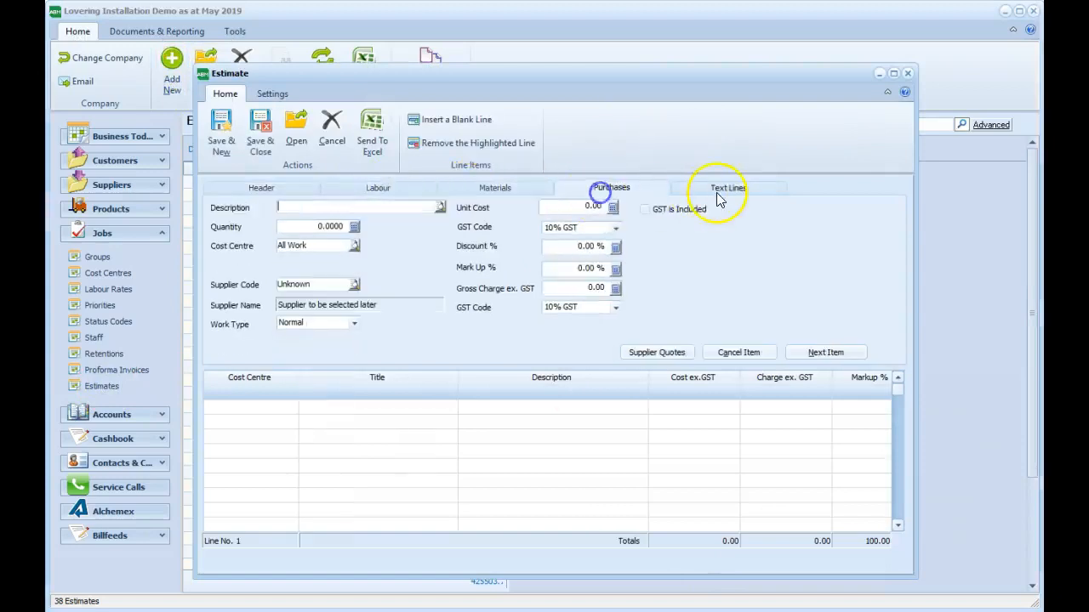
left_click(719, 187)
left_click(305, 194)
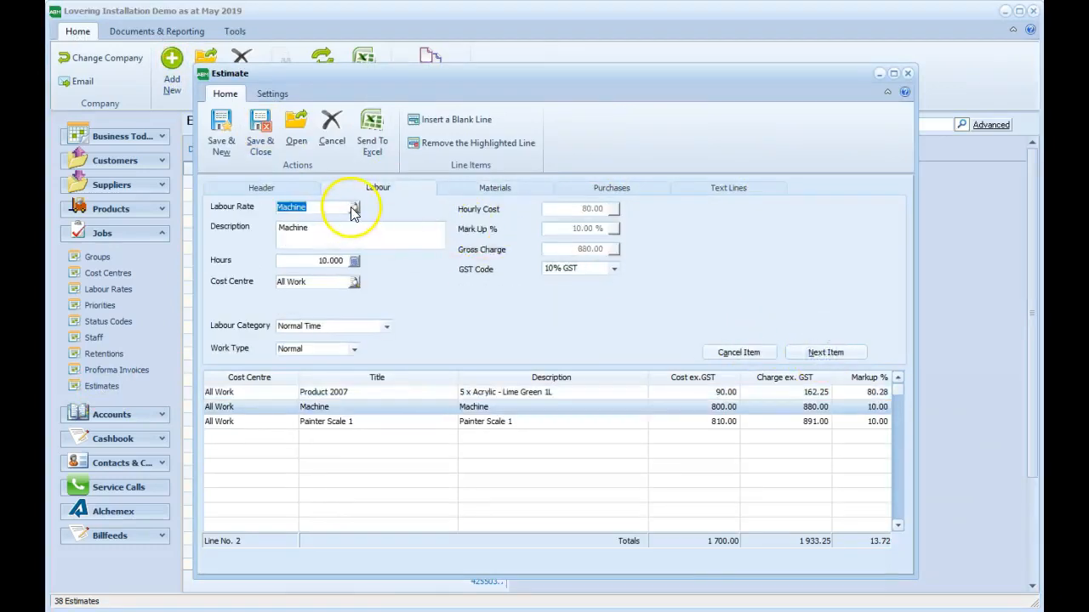
Add a Travel labour line of 50 hours to the estimate, then save and close it.
left_click(769, 436)
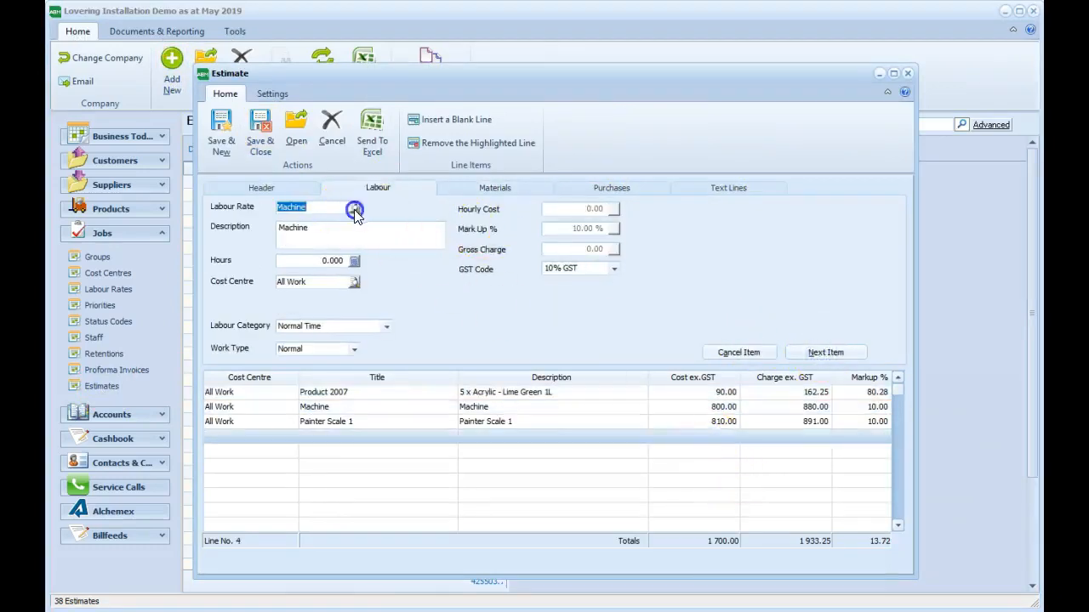
left_click(353, 207)
double_click(415, 414)
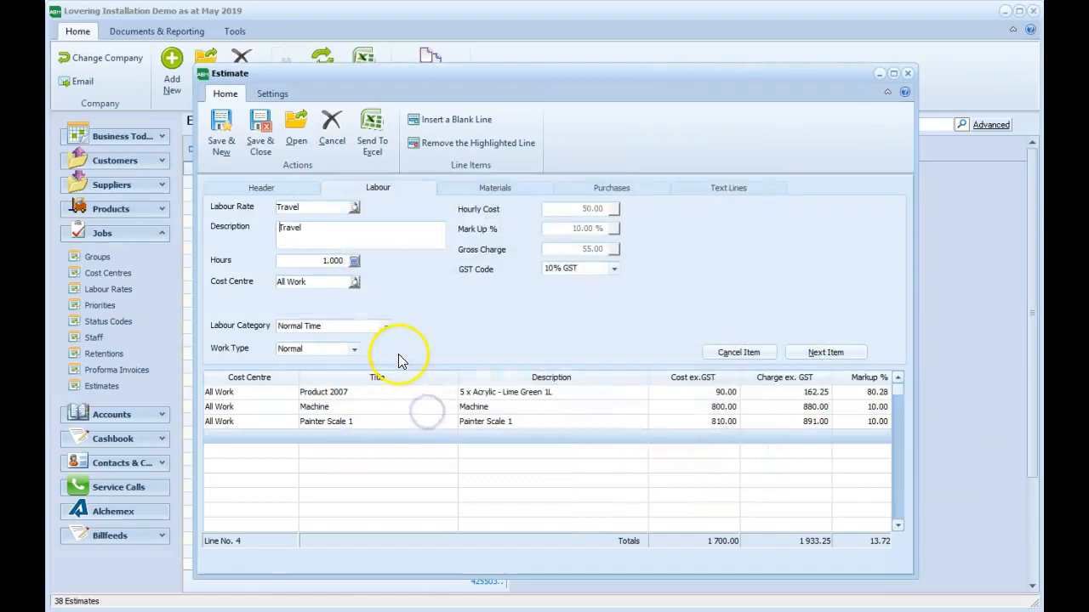
type("50")
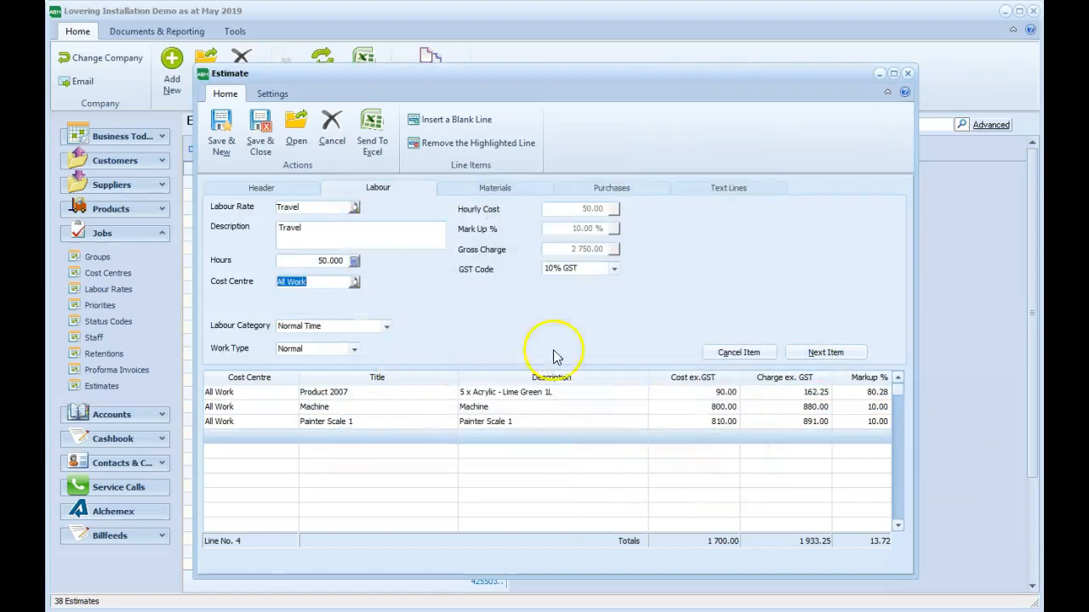
left_click(817, 352)
left_click(262, 142)
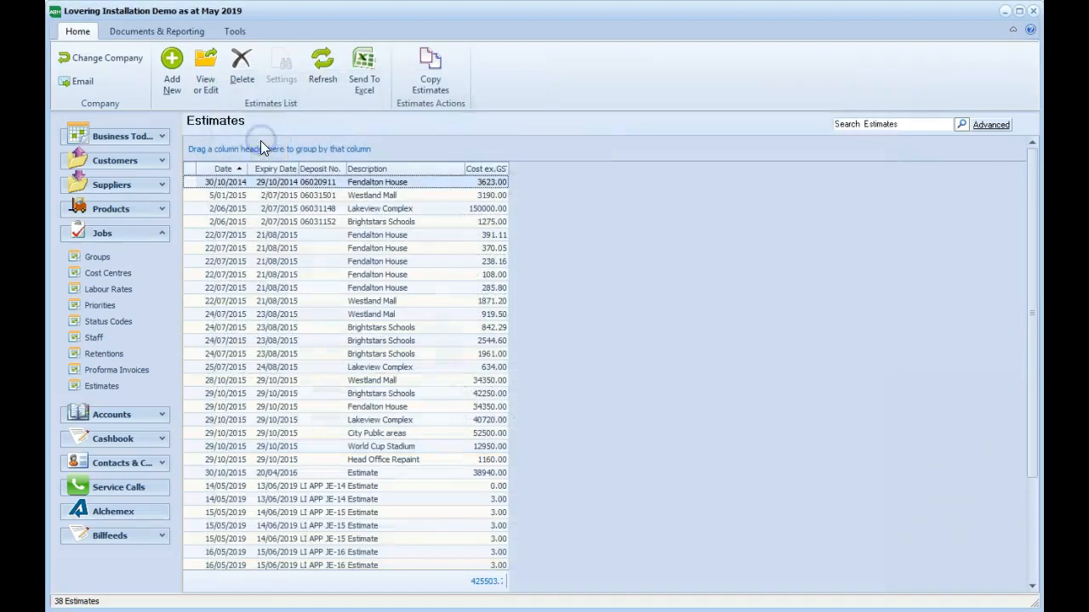
Find job MNH001 in the jobs list, view the contents of its estimate EST0001, then save and close the job.
left_click(117, 234)
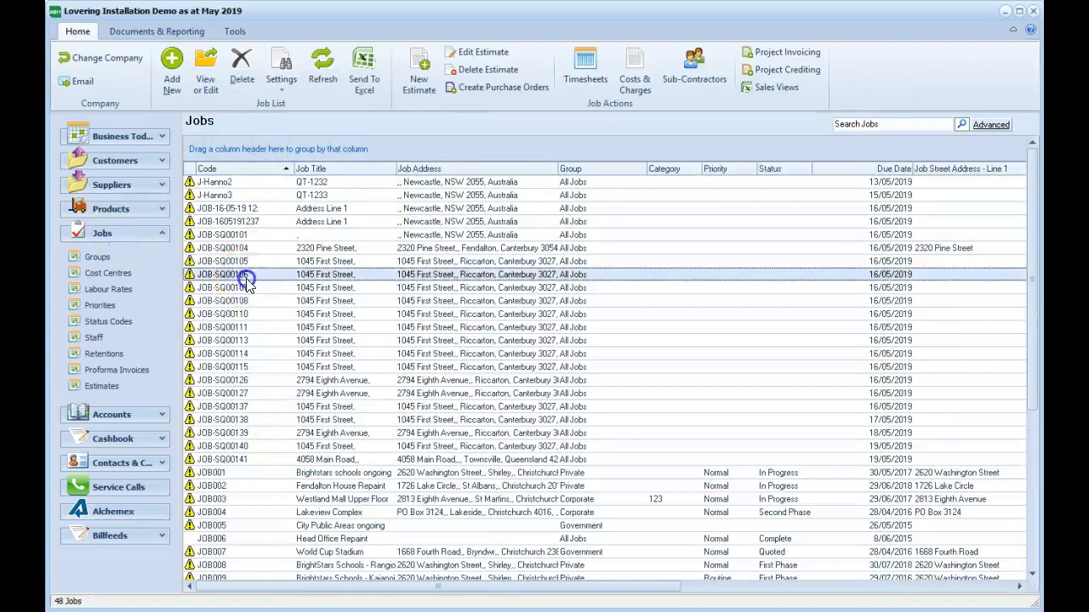
type("MN")
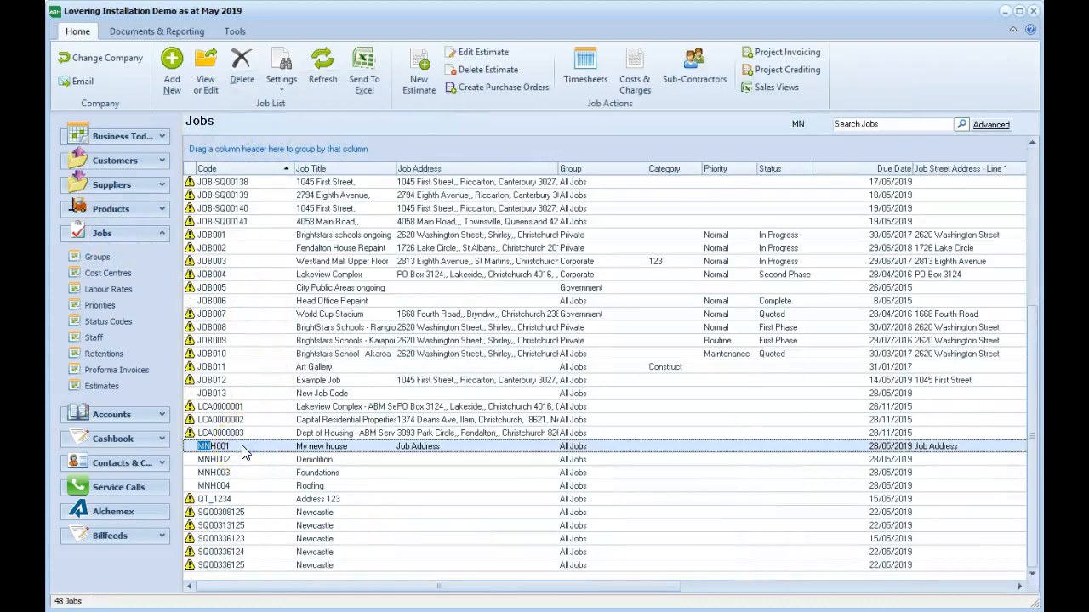
key("Return")
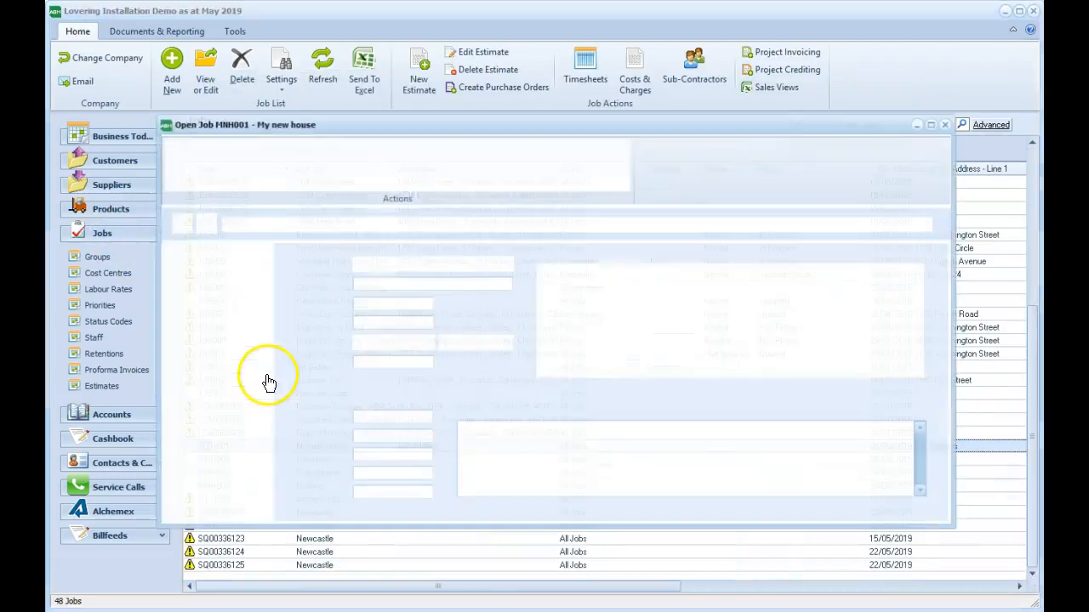
left_click(307, 275)
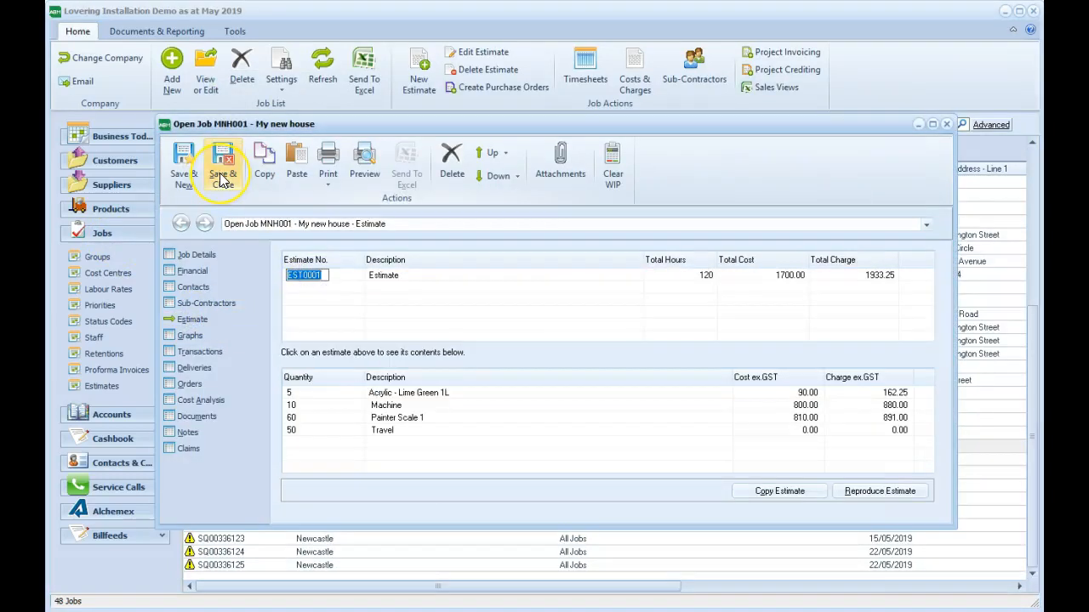
left_click(221, 178)
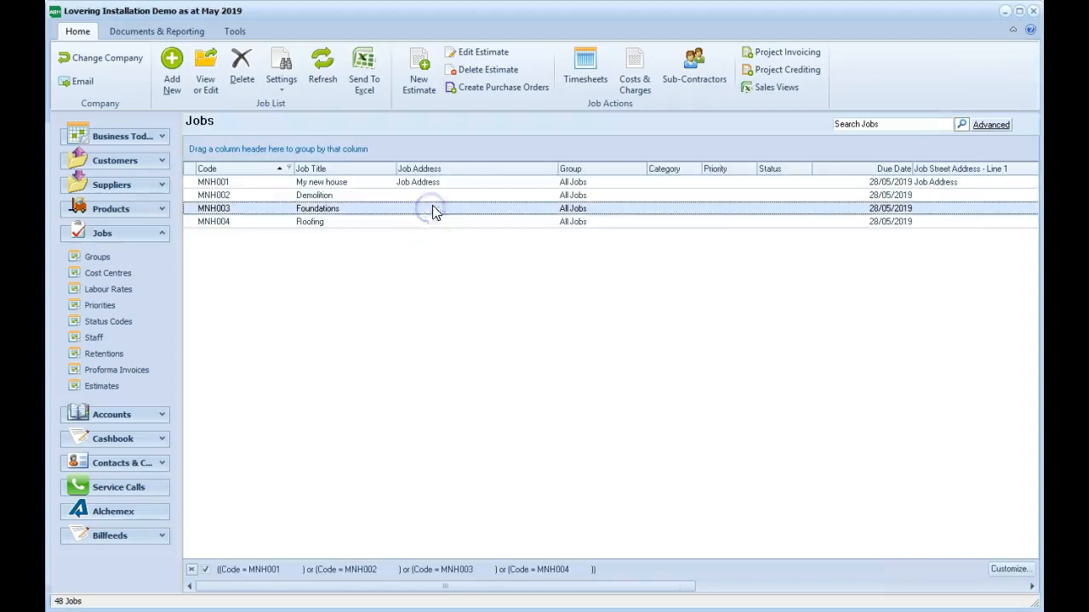
Start creating purchase orders from job estimates for the Foundations job, MNH003.
left_click(476, 91)
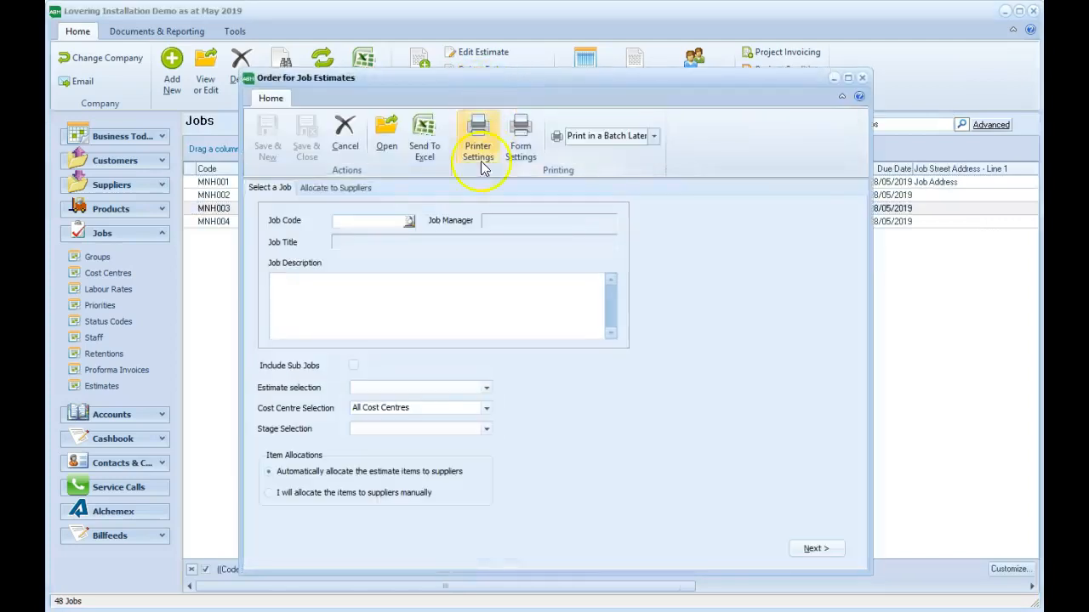
left_click(380, 219)
type("MNH003")
key("Tab")
Choose the estimate EST_FOUNDATION for the Foundations job's orders, keeping all cost centres and all stages.
left_click(485, 390)
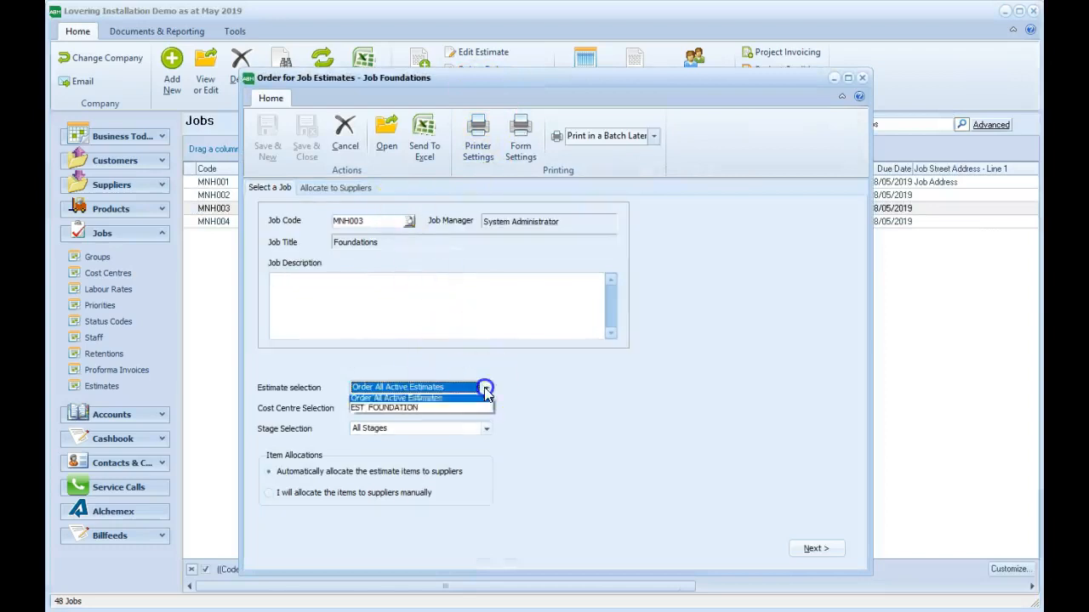
left_click(474, 407)
left_click(485, 408)
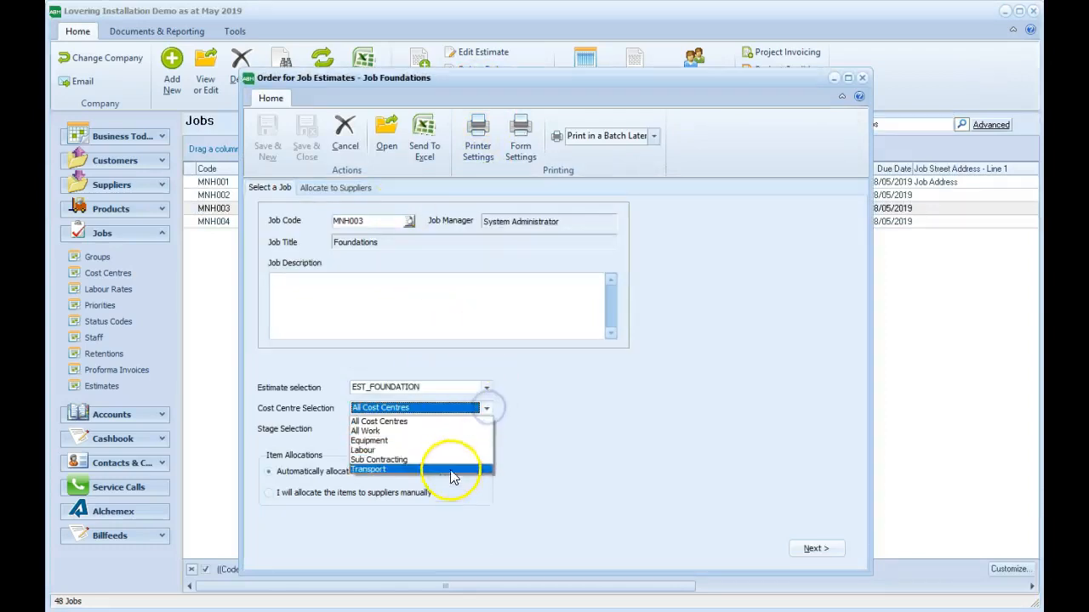
left_click(462, 422)
left_click(486, 432)
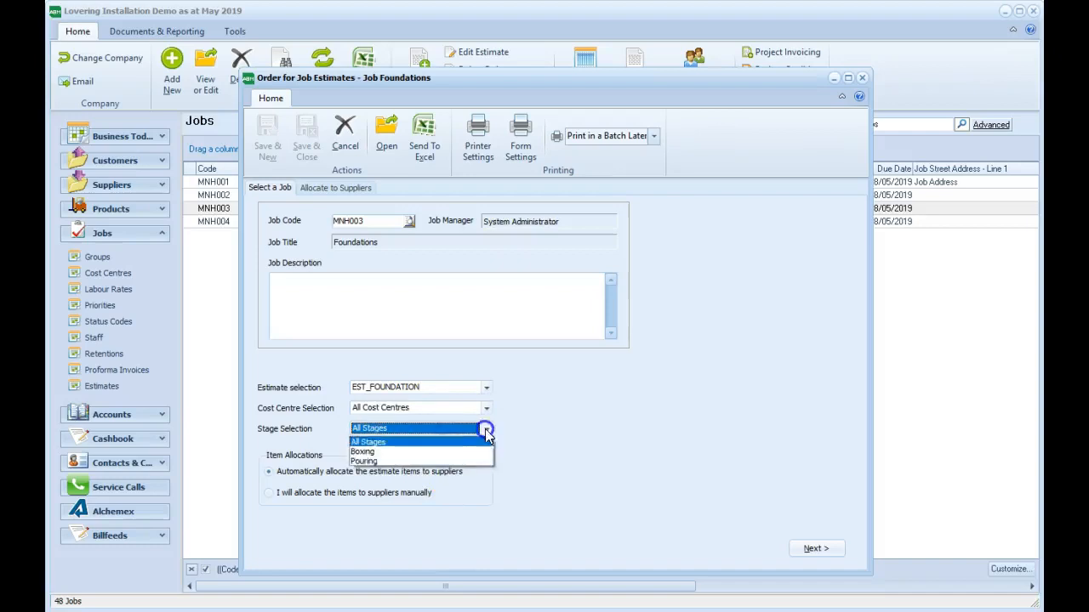
left_click(508, 429)
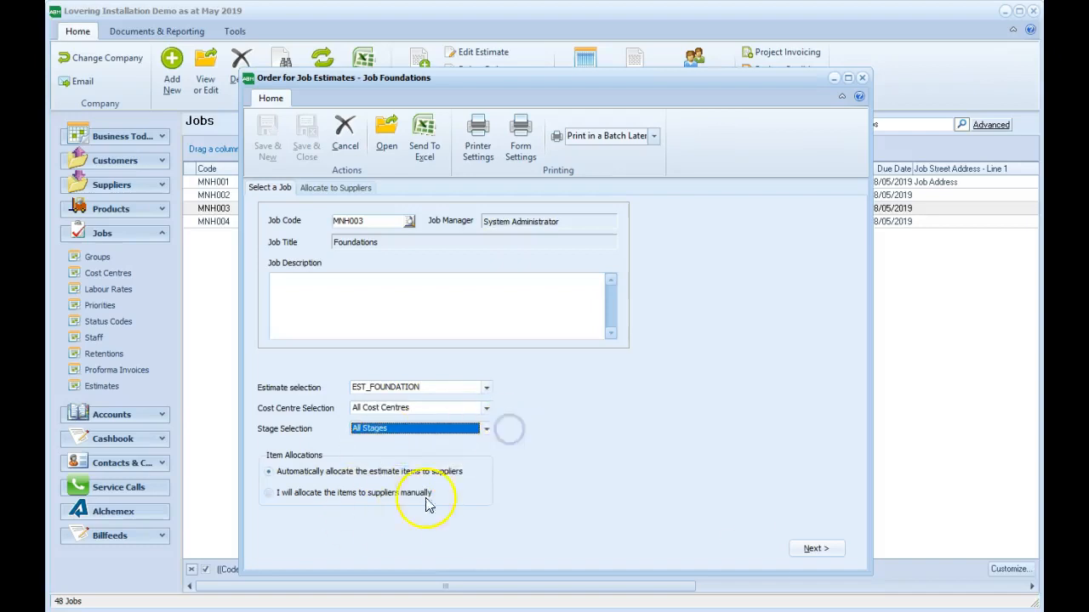
Proceed with automatic supplier allocation, expand the items for suppliers 002 and 121, and continue to the order summary.
left_click(815, 549)
left_click(265, 383)
left_click(266, 412)
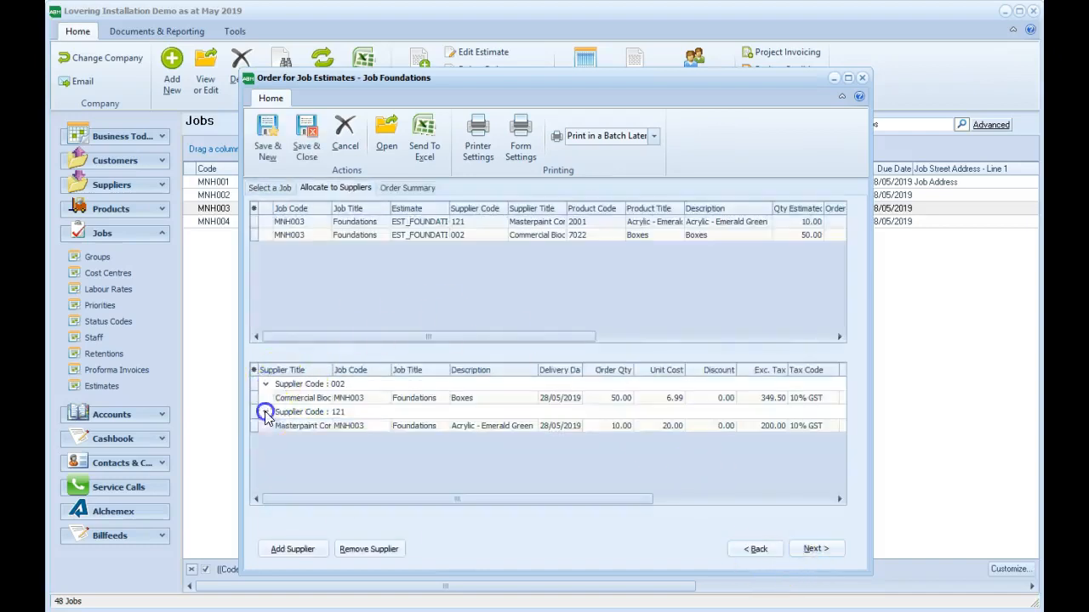
left_click(823, 550)
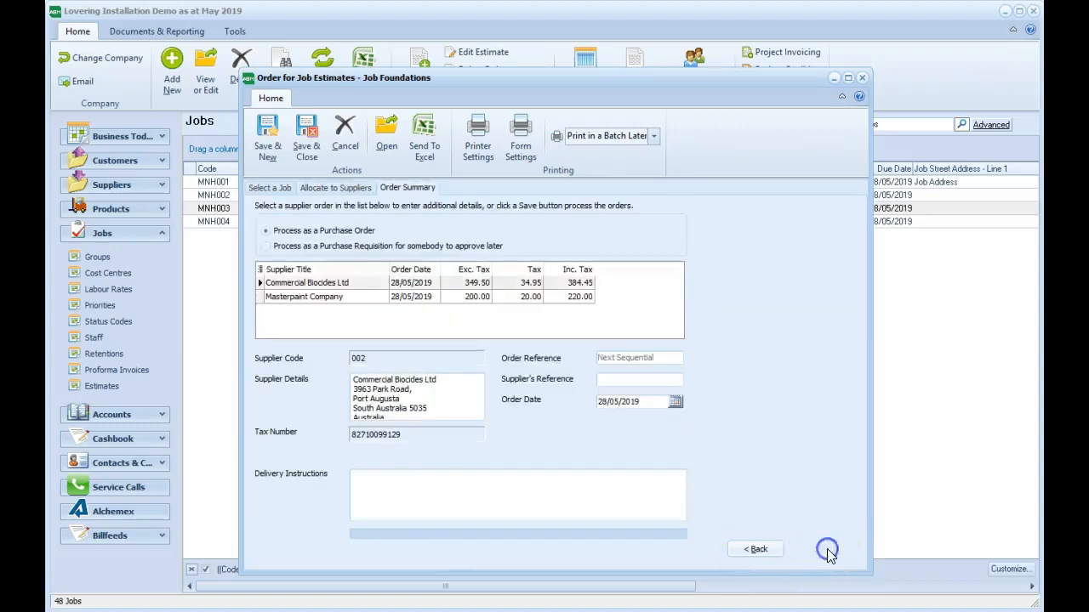
Set the delivery instructions to "Deliver to our site please" for Commercial Biocides Ltd and "Deliver to our Office by Monday" for Masterpaint Company.
left_click(502, 473)
type("Deliver to our site please")
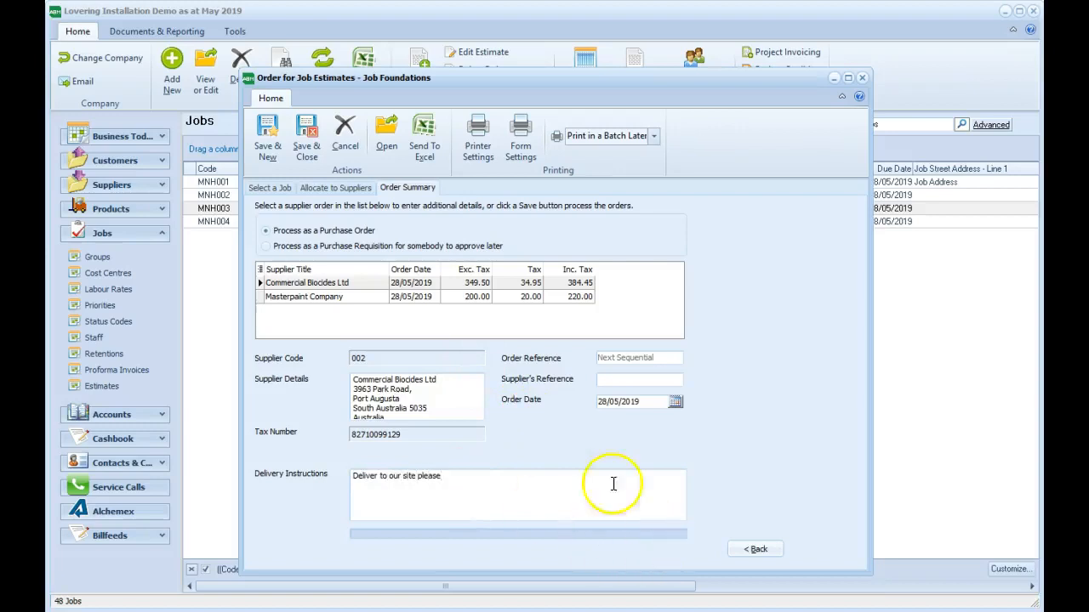
left_click(433, 296)
left_click(410, 482)
type("Deliver to our Office by Monday")
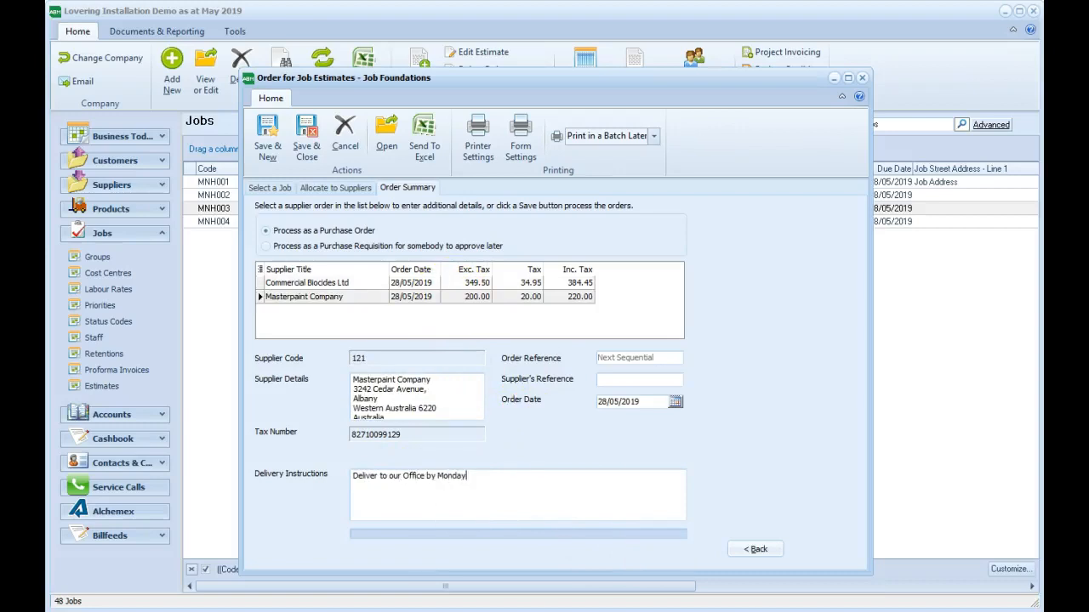
left_click(336, 283)
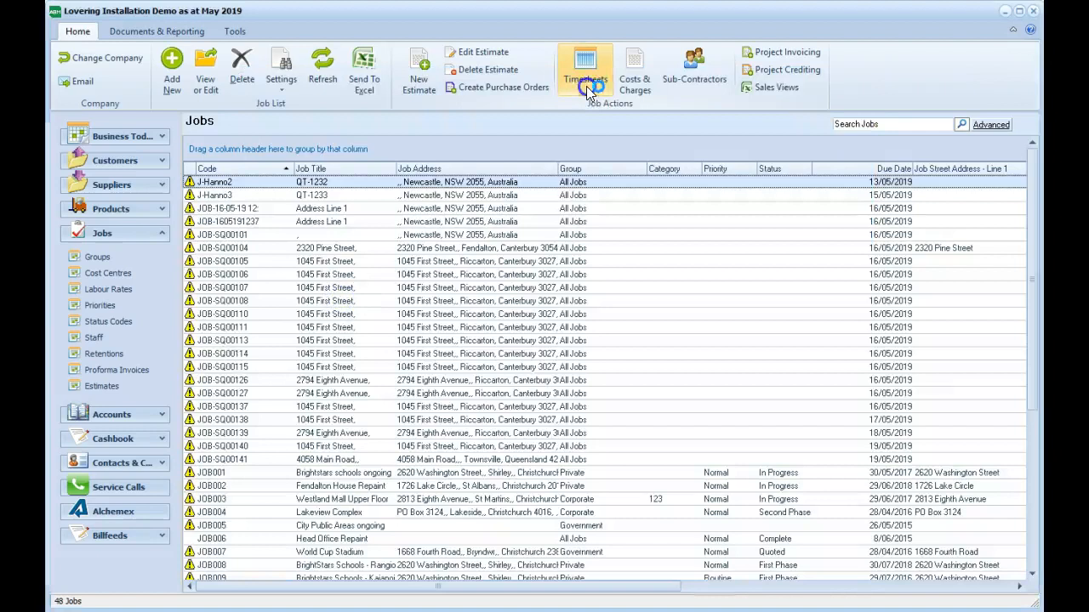
Start a timesheet for the Supervisor staff member on the Foundations job, MNH003, with the stage Boxing.
left_click(586, 79)
left_click(613, 235)
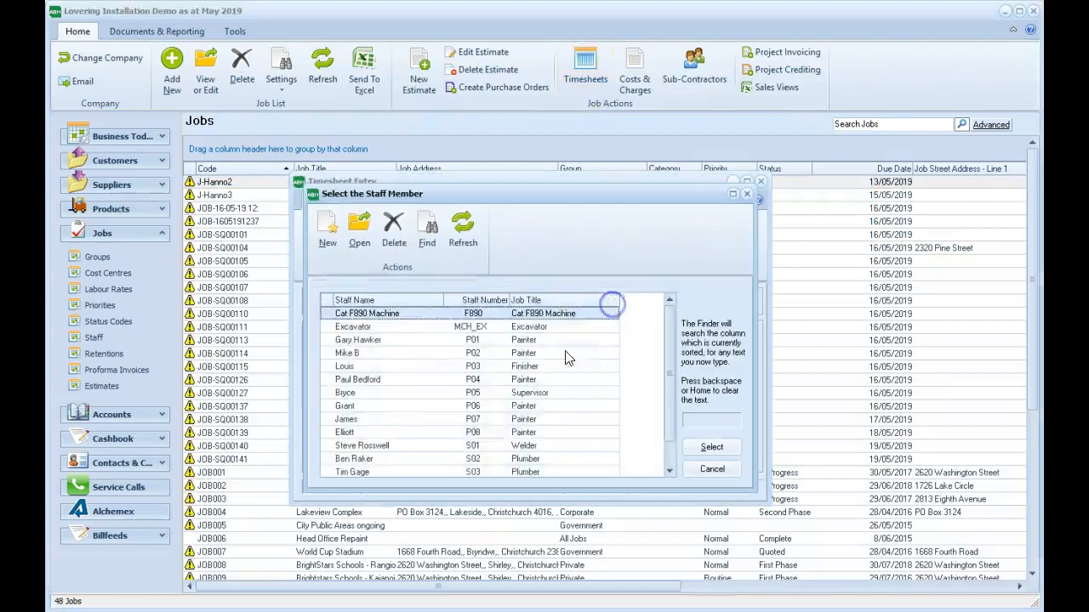
double_click(361, 367)
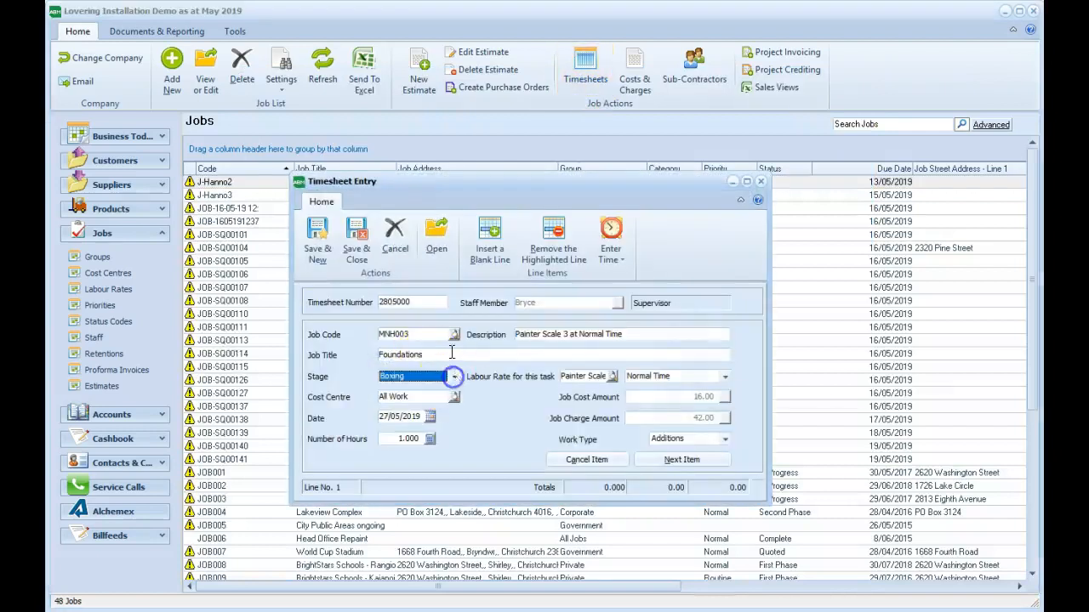
left_click(453, 339)
scroll(440, 389, "down", 5)
double_click(453, 377)
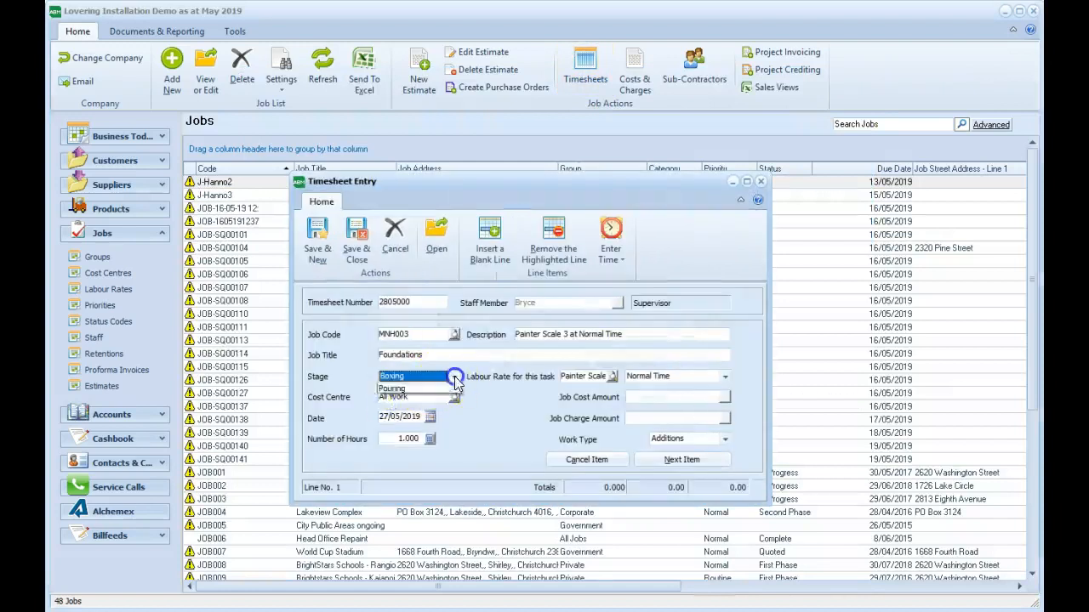
Enter the time worked as 10 hours, and then as 10:00 in the alternative time-entry format.
left_click_drag(404, 439, 337, 442)
type("10")
key("Tab")
left_click(610, 255)
left_click(611, 295)
left_click(382, 440)
type("1000")
key("Tab")
Switch the timesheet to start and finish times and enter 08:00 to 18:00.
left_click(611, 255)
left_click(607, 309)
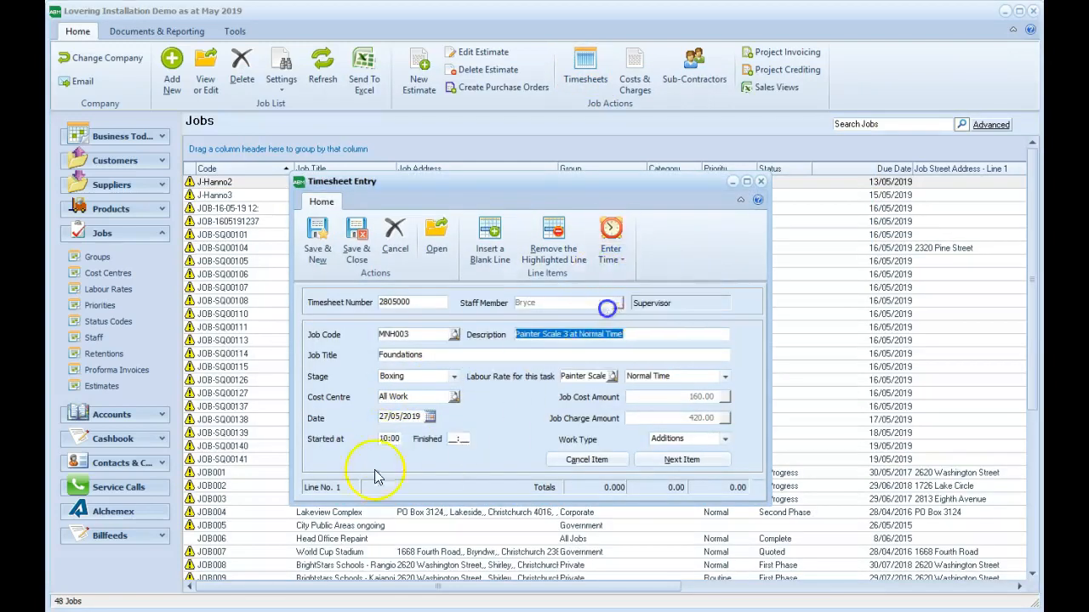
left_click_drag(389, 439, 366, 436)
type("081800")
key("Tab")
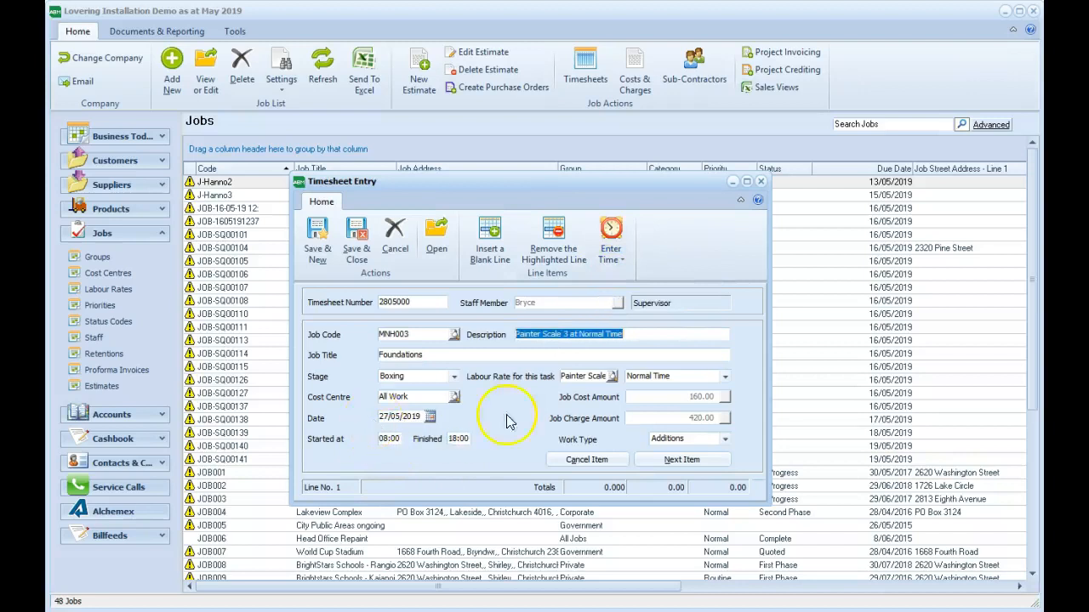
Keep Normal Time and the Additions work type, add the timesheet line, and save and close the timesheet.
left_click(724, 376)
left_click(703, 363)
left_click(725, 439)
left_click(725, 439)
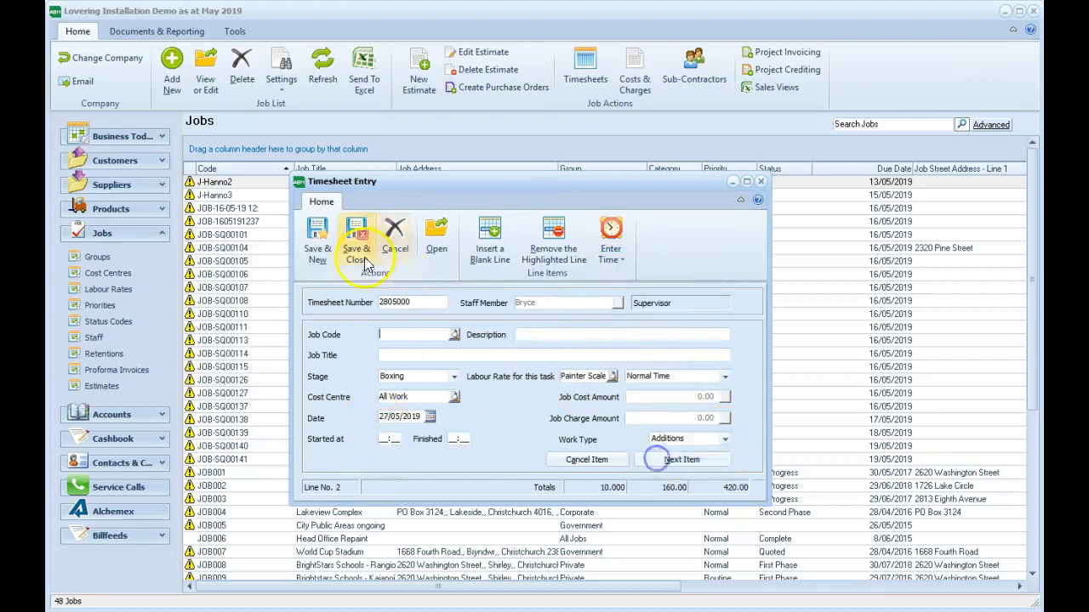
left_click(356, 243)
Start job costs for MNH001 and add a materials line of 3 x Acrylic - Deep Green 1L, product 2006.
left_click(634, 79)
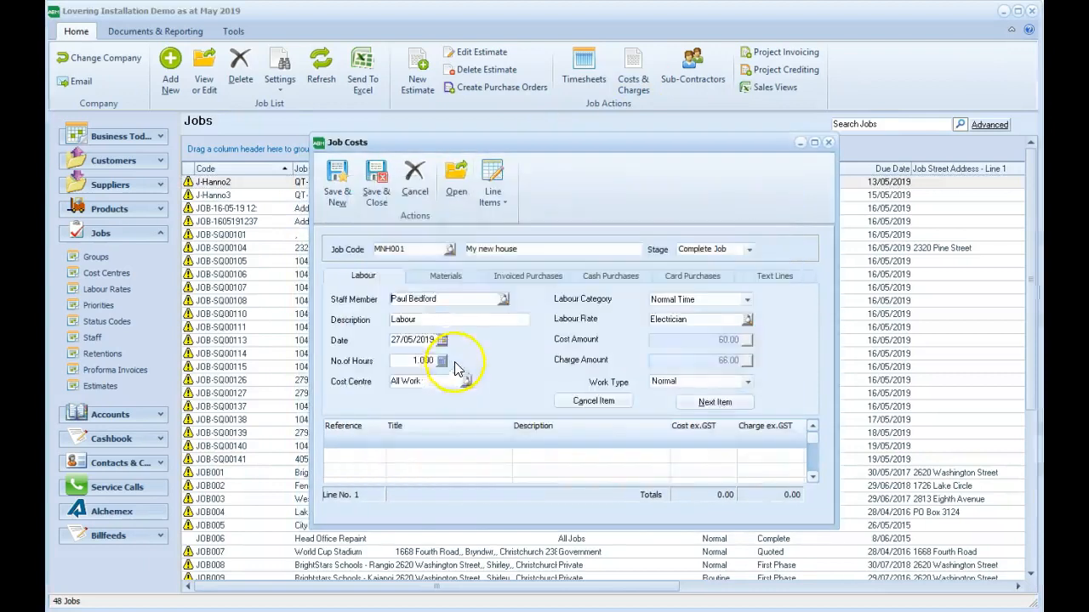
left_click(472, 275)
left_click(489, 300)
double_click(419, 434)
left_click_drag(431, 362, 358, 358)
type("3")
key("Tab")
left_click(714, 402)
Add a materials line of 10 Boxes, product 7022, with the work type Additions.
left_click(488, 301)
double_click(445, 446)
key("Tab")
key("Tab")
type("10")
key("Tab")
left_click(747, 383)
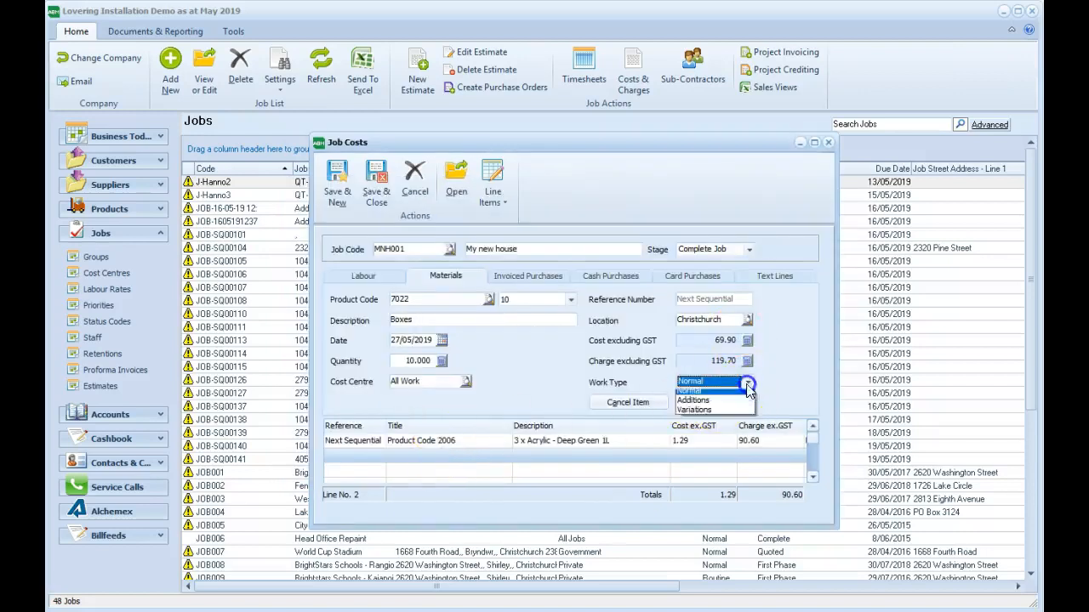
left_click(699, 400)
left_click(714, 402)
Look at the invoiced and cash purchase forms, then save and close the job costs.
left_click(544, 277)
left_click(599, 278)
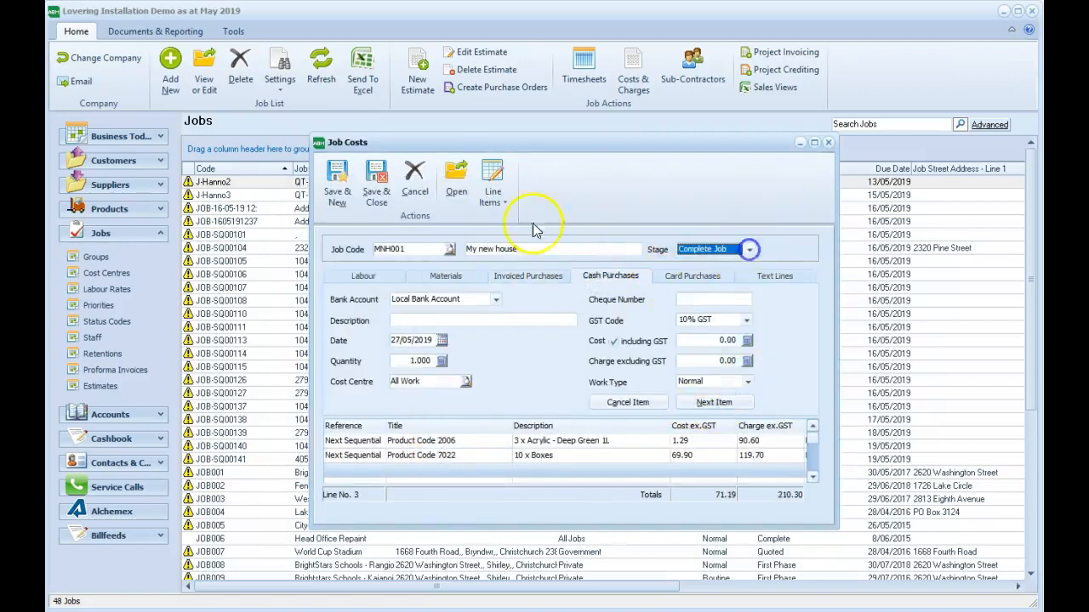
left_click(376, 181)
Bring up the sub-contractors payment claim form and review its sub-contractor code, claim date, valuation date and trading reference.
left_click(691, 81)
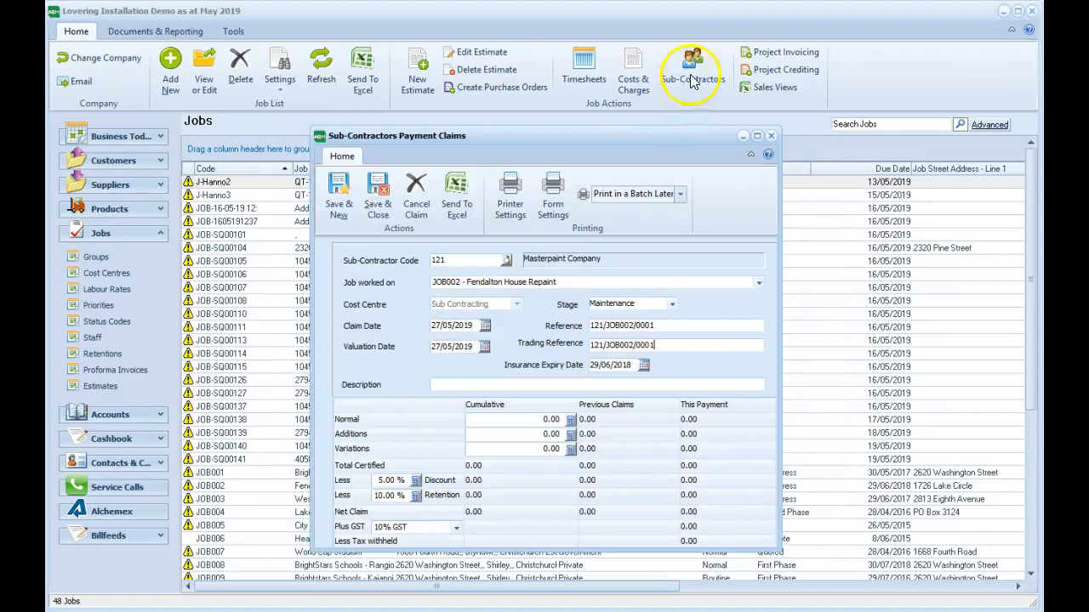
left_click(692, 78)
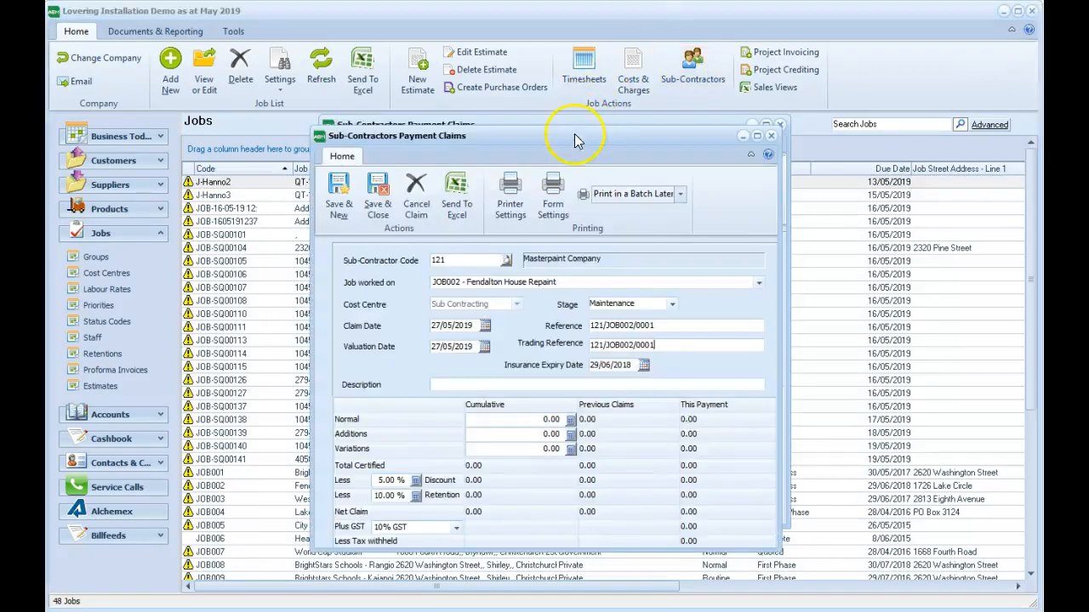
left_click_drag(574, 140, 583, 132)
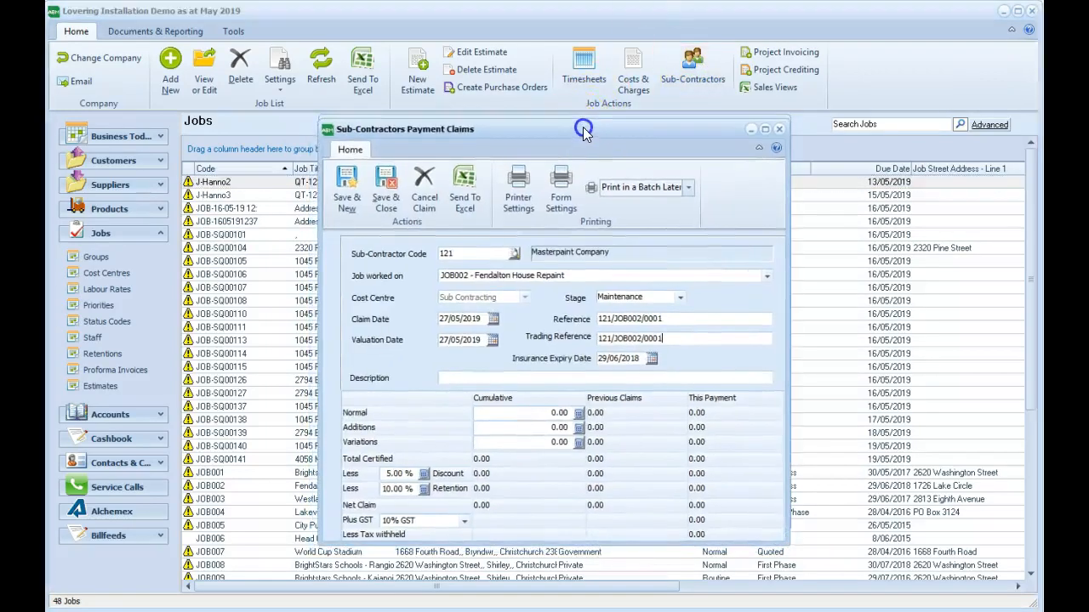
left_click(494, 252)
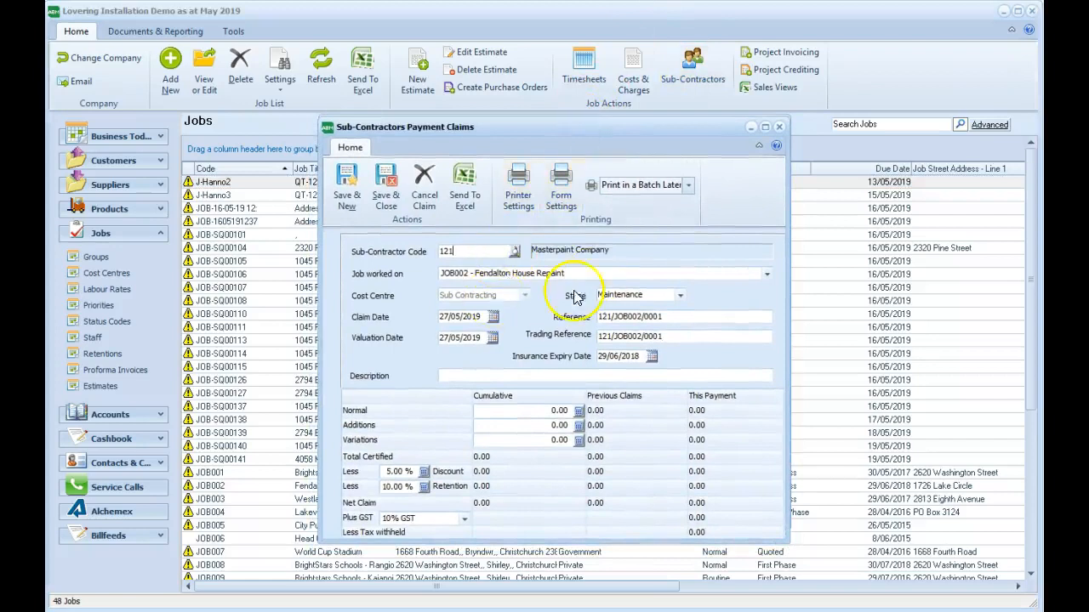
left_click(462, 317)
left_click_drag(463, 338, 473, 337)
left_click(656, 337)
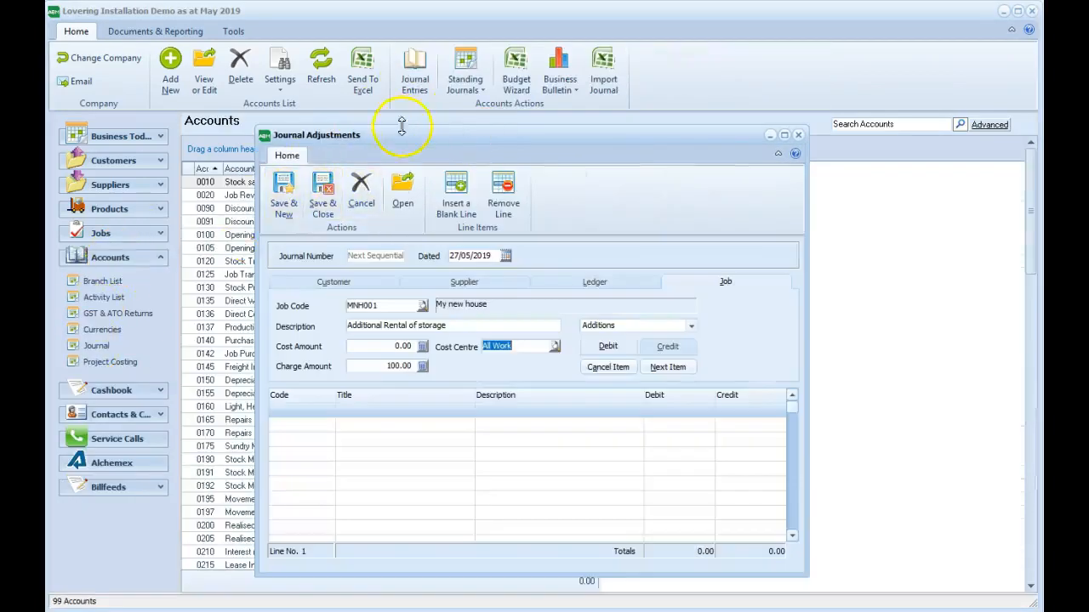
Enter a cashbook job payment of 100 including GST for MNH001 from the Local Bank Account, then save and close it.
left_click(511, 324)
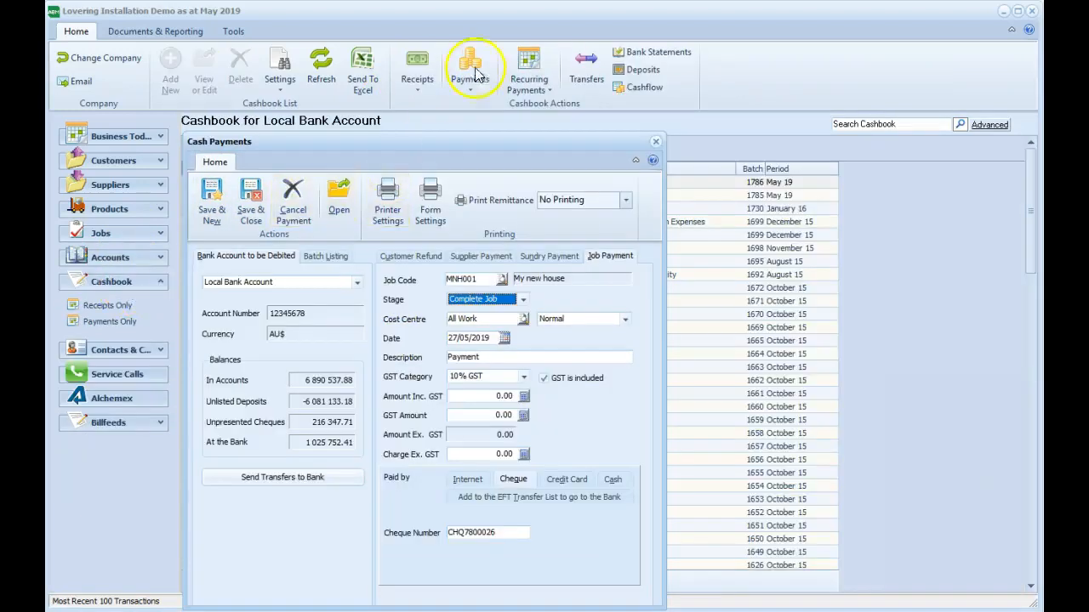
left_click_drag(449, 143, 446, 130)
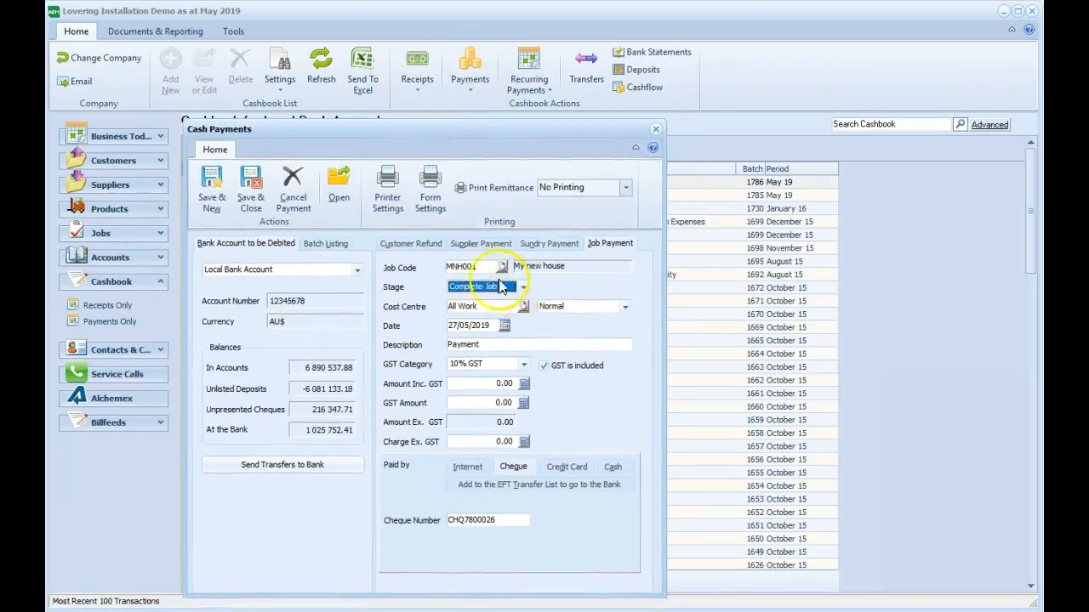
left_click(484, 382)
type("100")
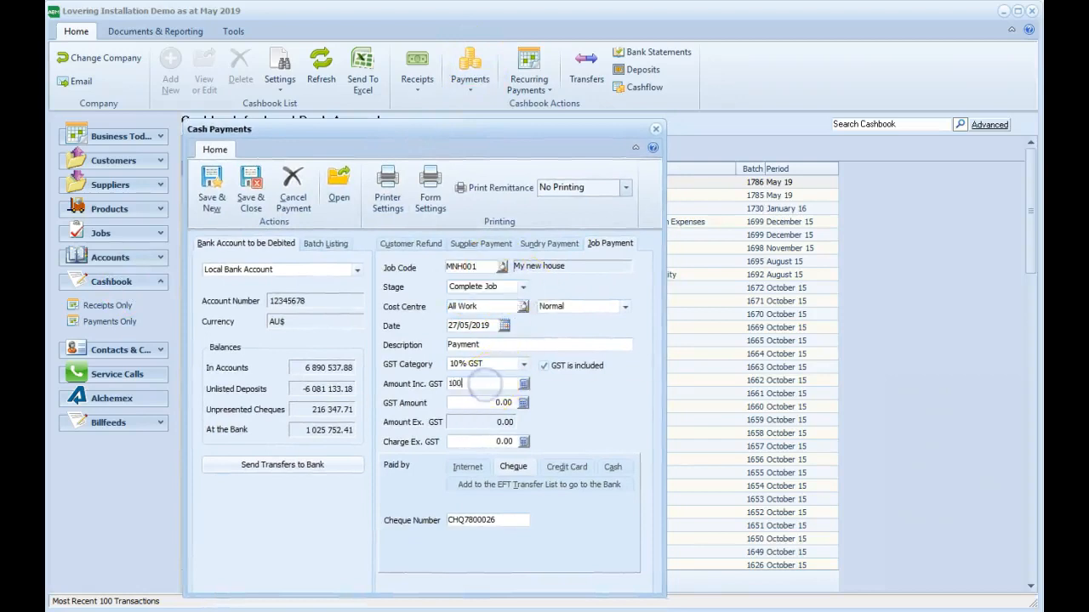
left_click(251, 187)
left_click(251, 183)
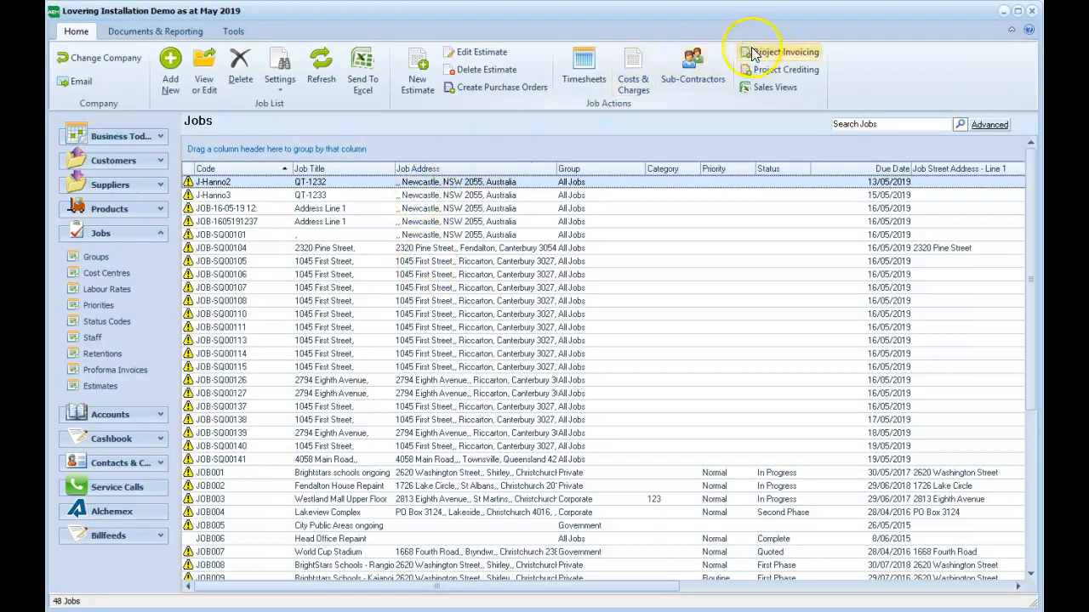
Create a sales invoice for customer Cash Sales and add job MNH001 to it as a job item line.
left_click(147, 161)
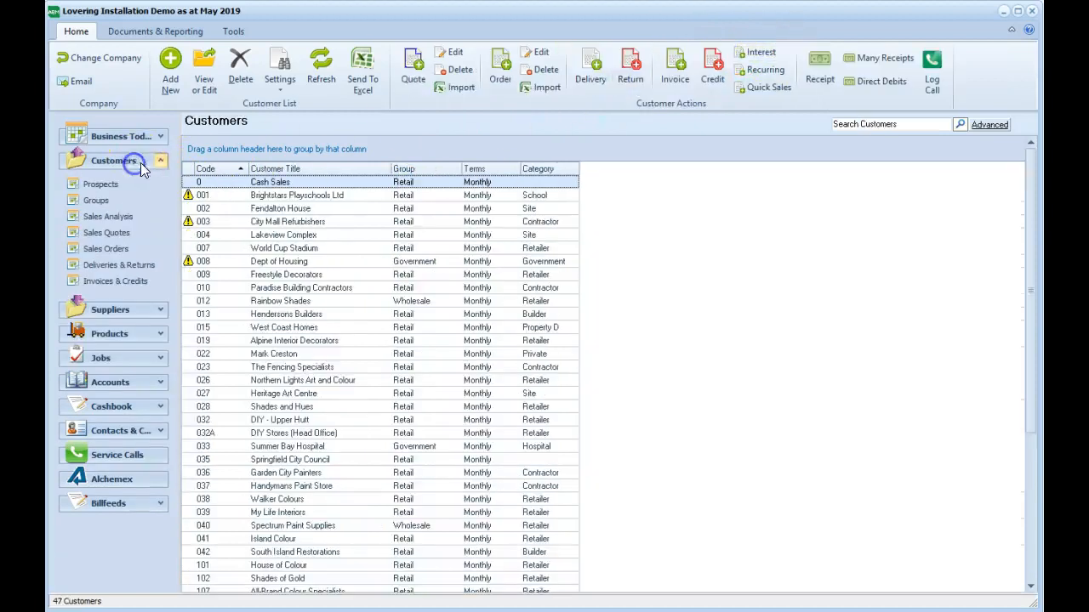
left_click(686, 67)
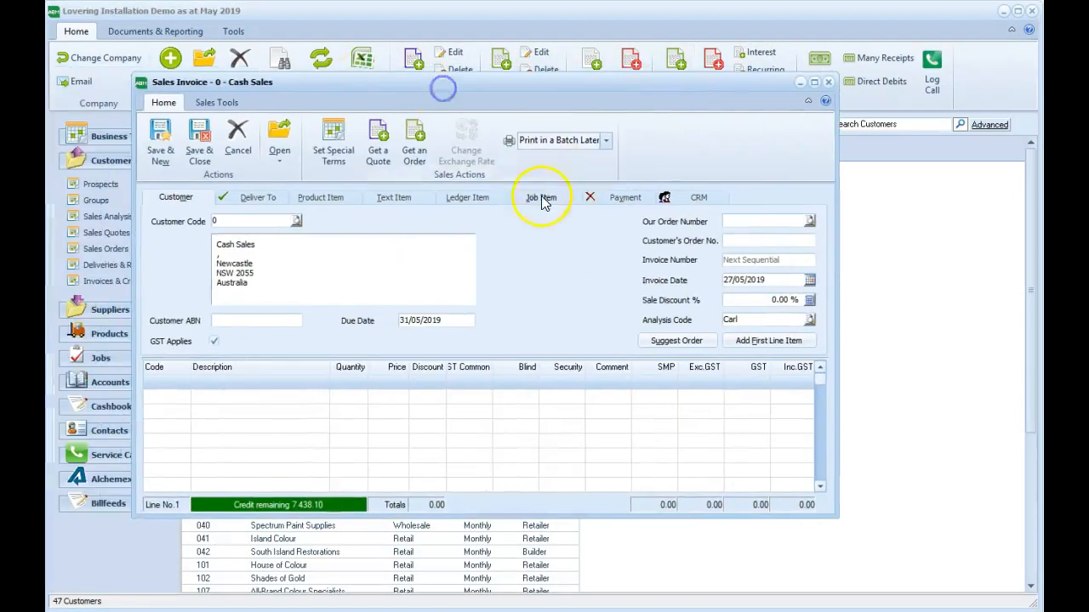
left_click(543, 200)
left_click(310, 221)
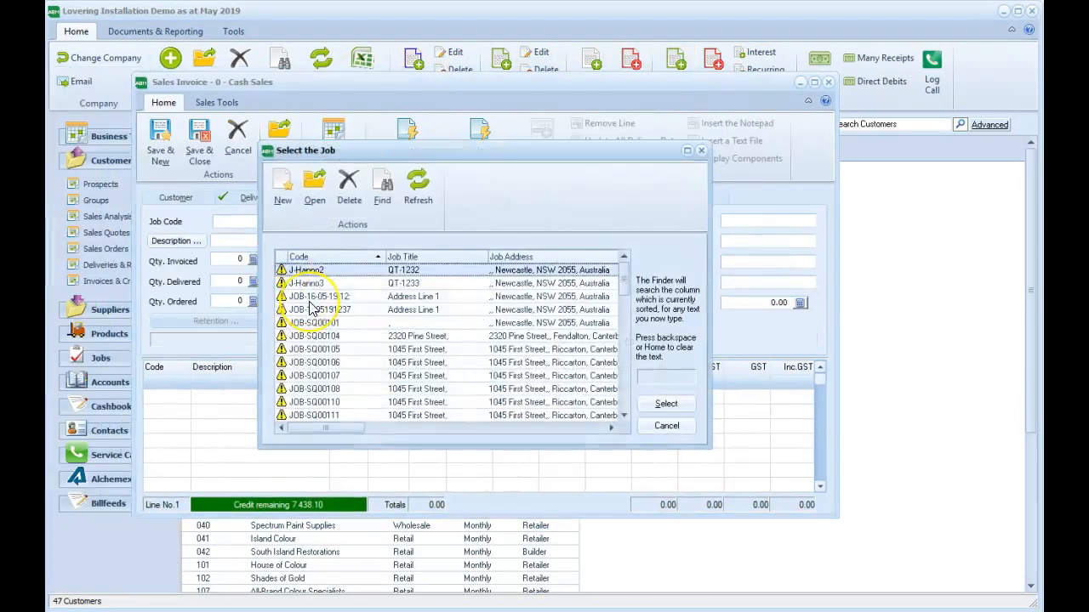
type("MNH")
key("Return")
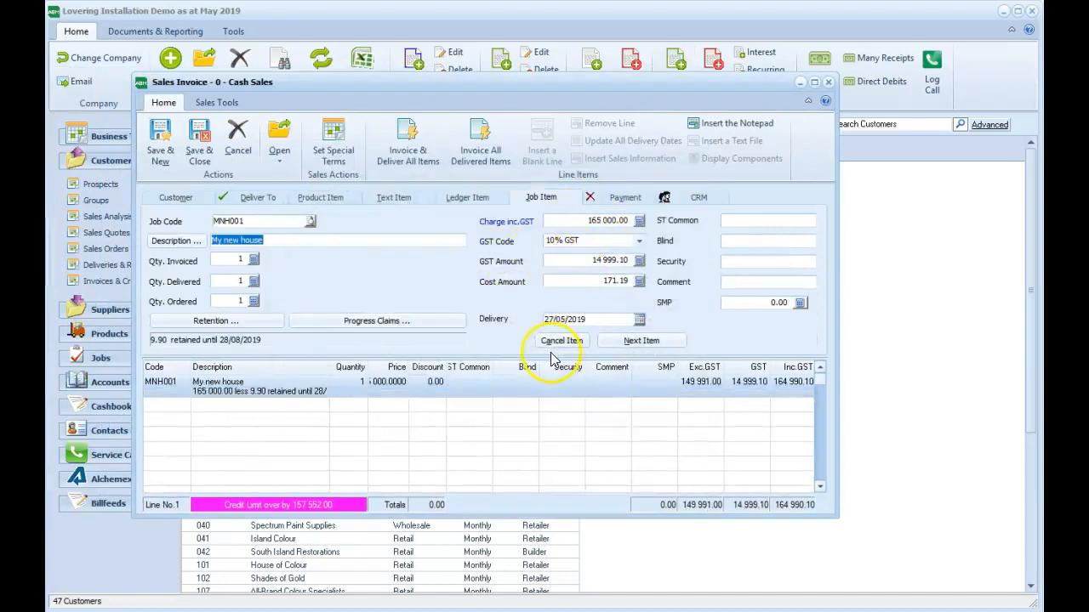
left_click(638, 341)
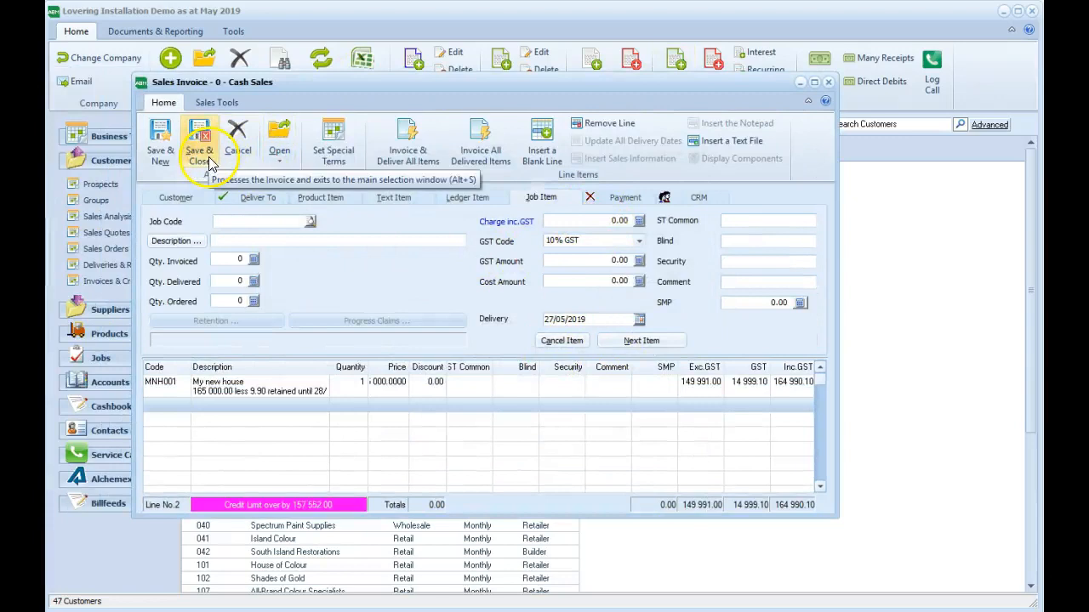
Select the MNH001 line on the Cash Sales invoice and cancel the invoice without processing it.
left_click(308, 393)
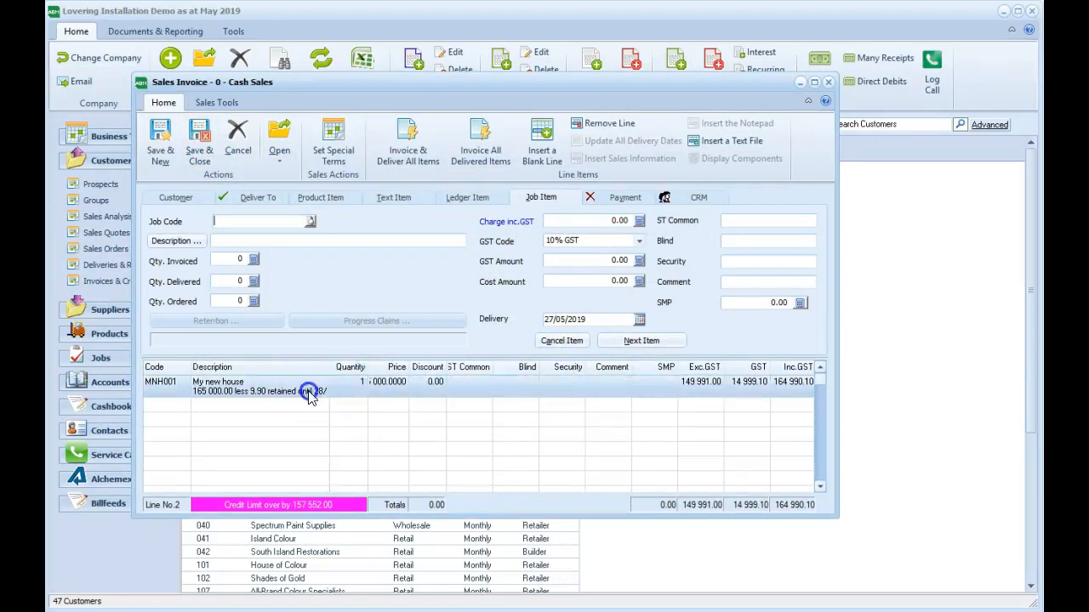
left_click(237, 136)
left_click(530, 349)
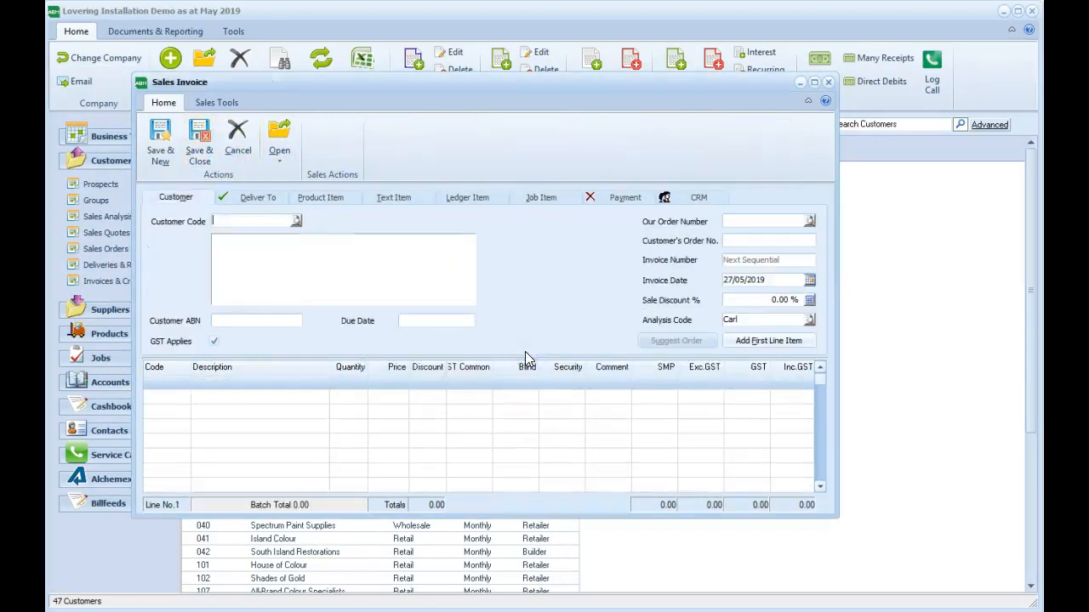
left_click(381, 191)
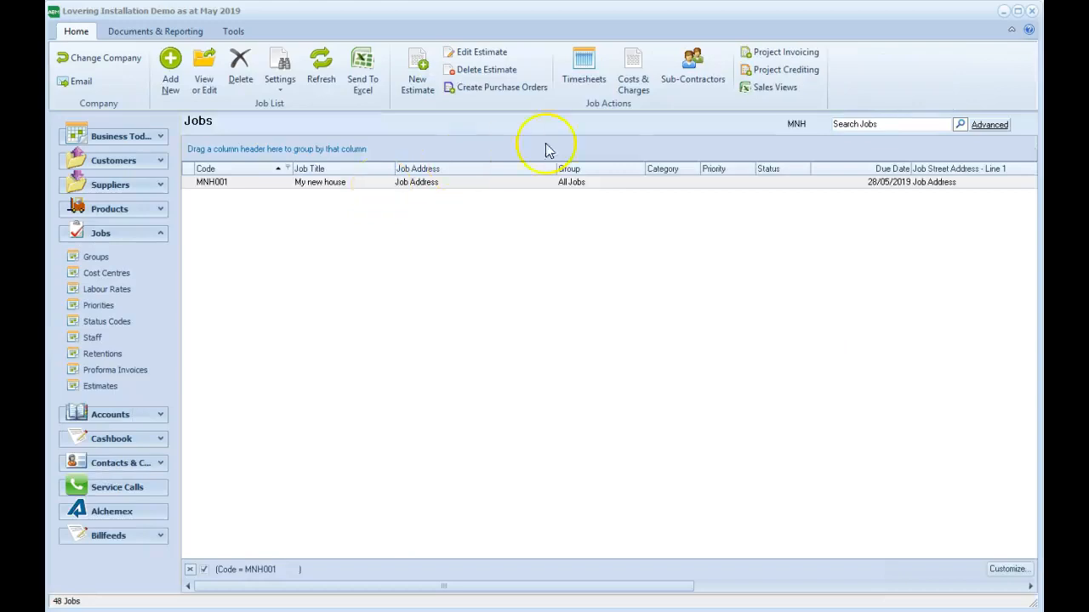
Start a project invoice for job MNH001 and choose the individual retail customer to invoice from the customer list.
left_click(775, 53)
left_click(413, 260)
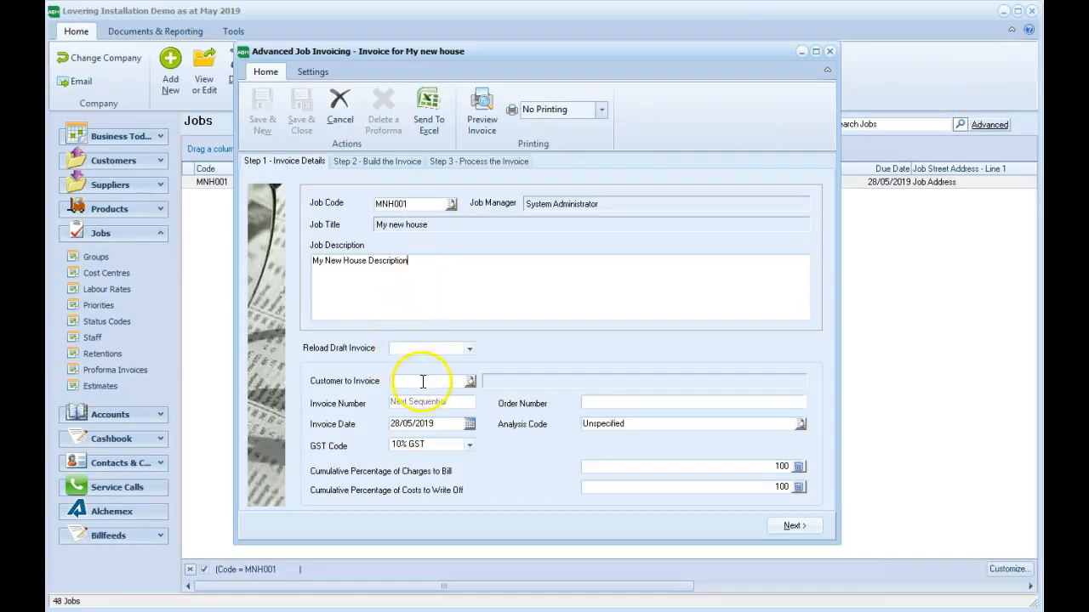
left_click(471, 349)
left_click(471, 383)
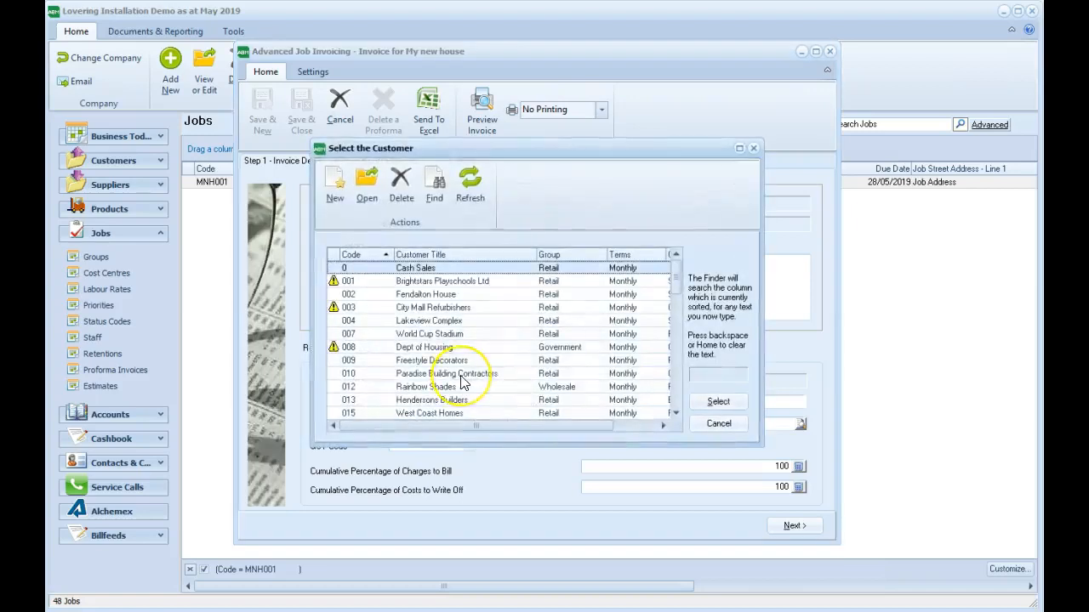
scroll(460, 382, "down", 10)
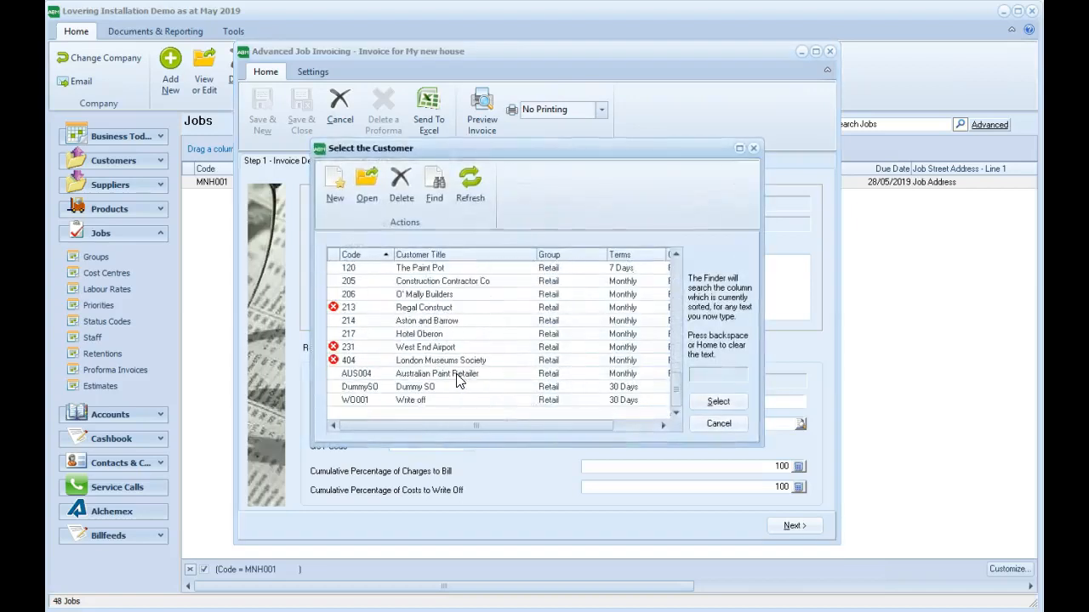
scroll(457, 381, "up", 8)
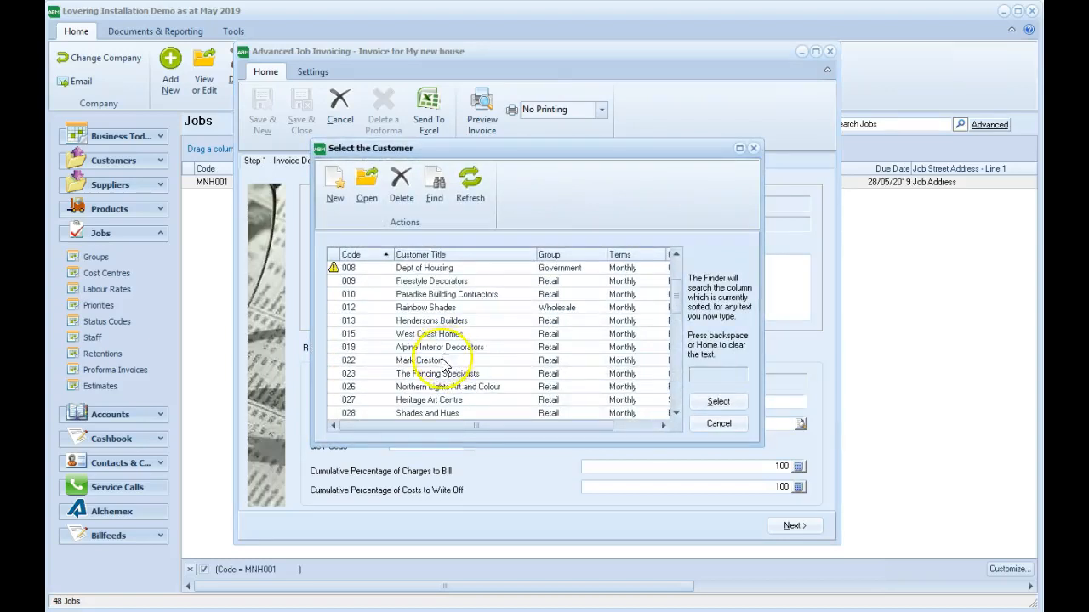
double_click(442, 361)
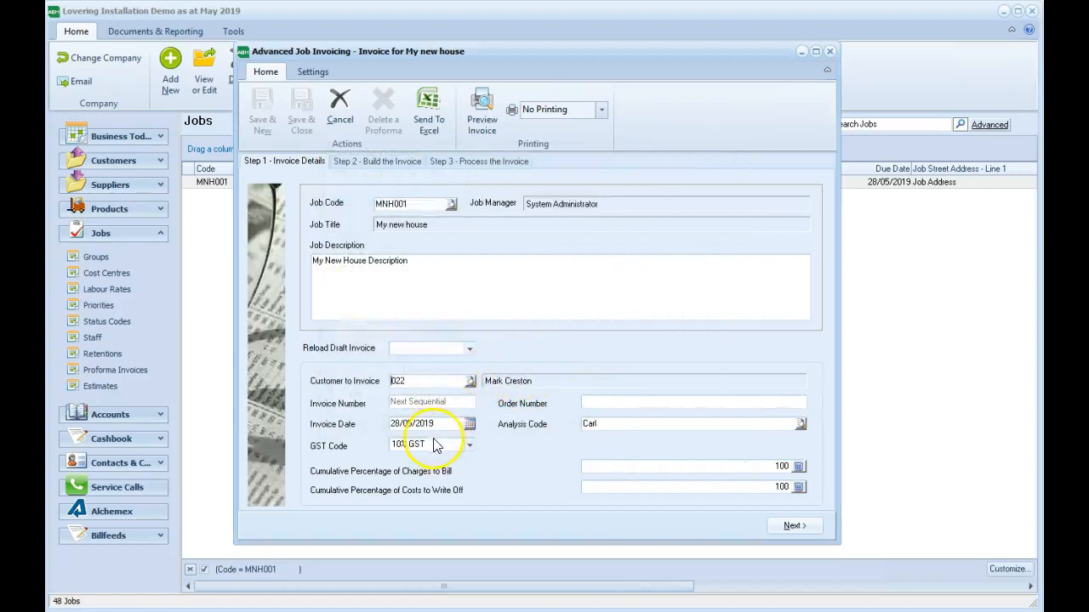
Set the cumulative percentage of charges to bill to 50 and proceed to building the invoice.
left_click(604, 465)
type("50")
key("Tab")
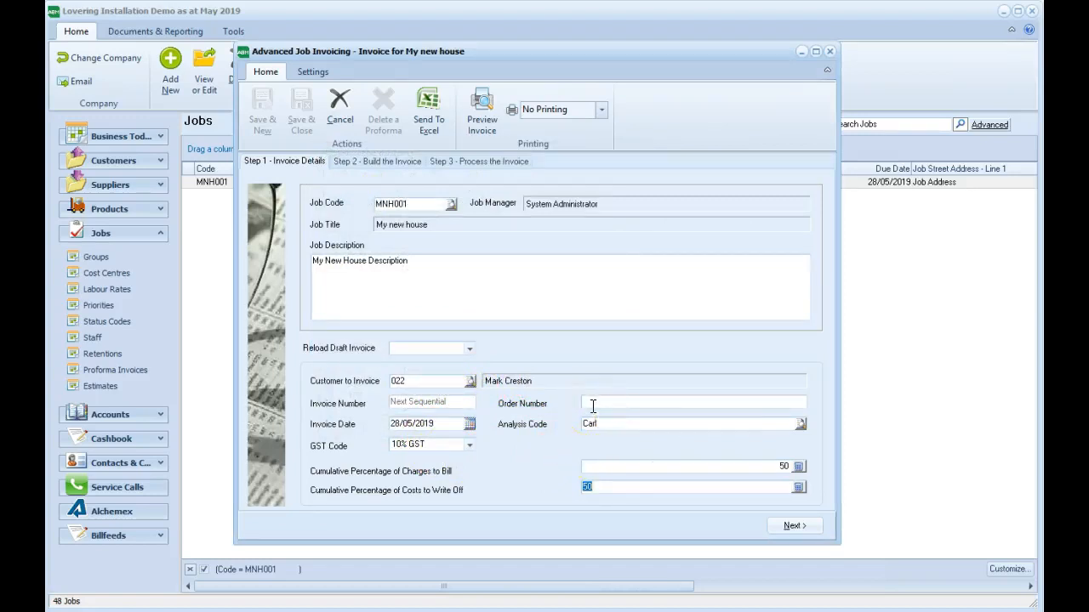
left_click(790, 524)
Add time and materials charges to the invoice from costs and charges posted to the job, without grouping.
left_click(498, 121)
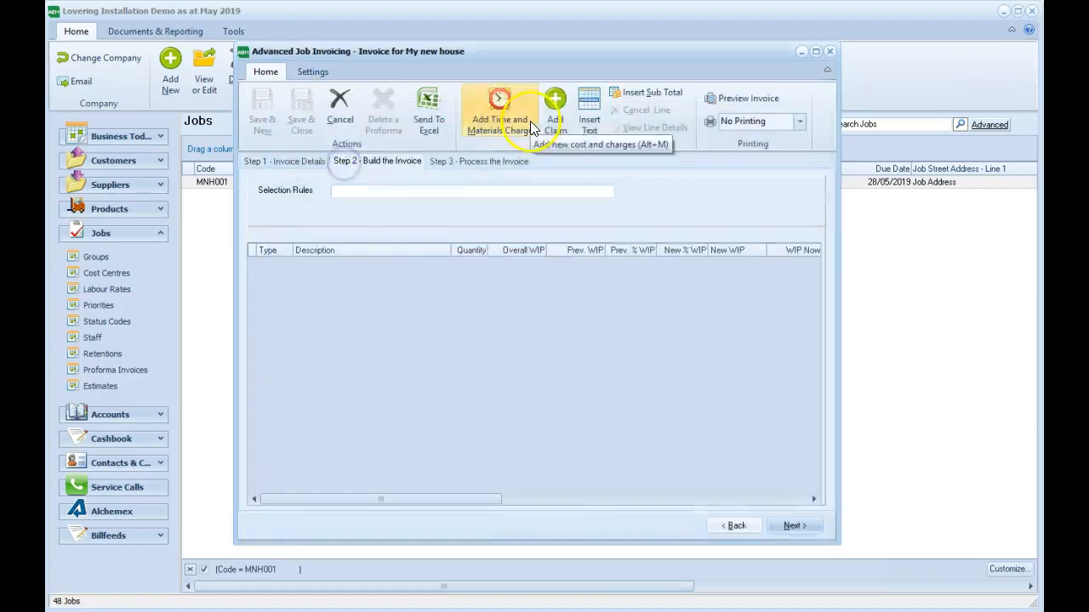
left_click(500, 122)
left_click(594, 242)
left_click(582, 257)
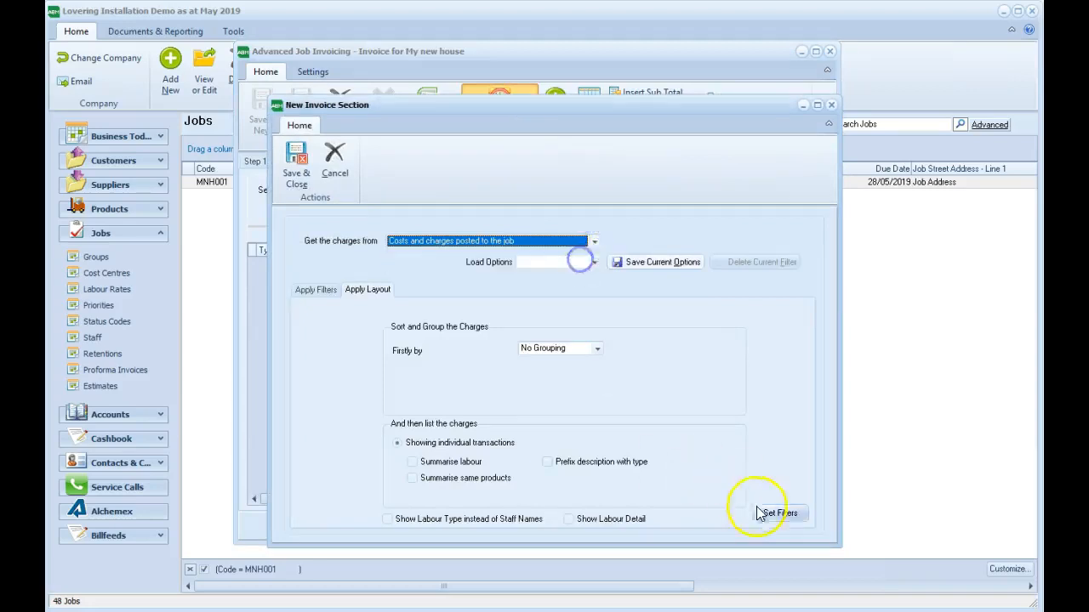
left_click(294, 179)
Add the Job Contract Value claim for My new house to the invoice.
left_click(555, 117)
left_click(407, 235)
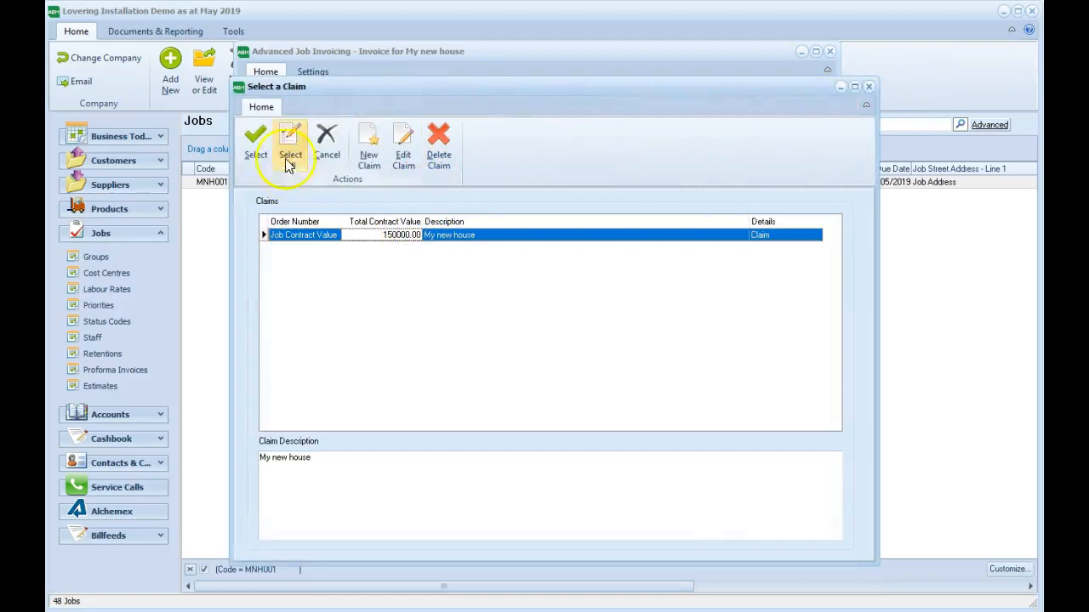
left_click(256, 140)
Insert a text line containing the job description followed by "Add some more here", and save it.
left_click(589, 120)
type("My")
type(" Text")
key("Return")
left_click(443, 256)
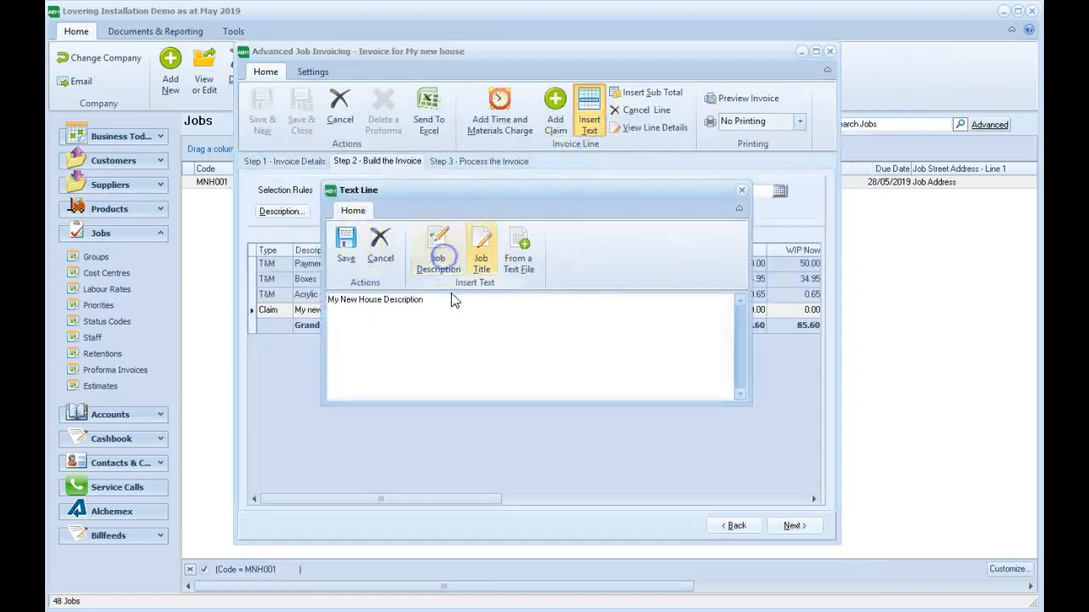
left_click(479, 256)
left_click(437, 262)
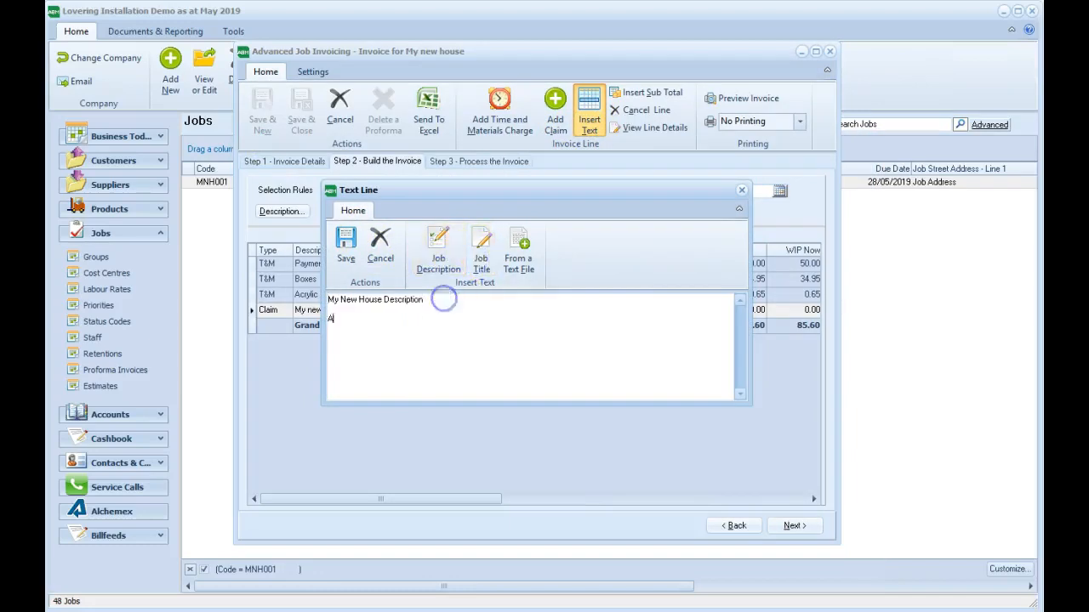
left_click(345, 244)
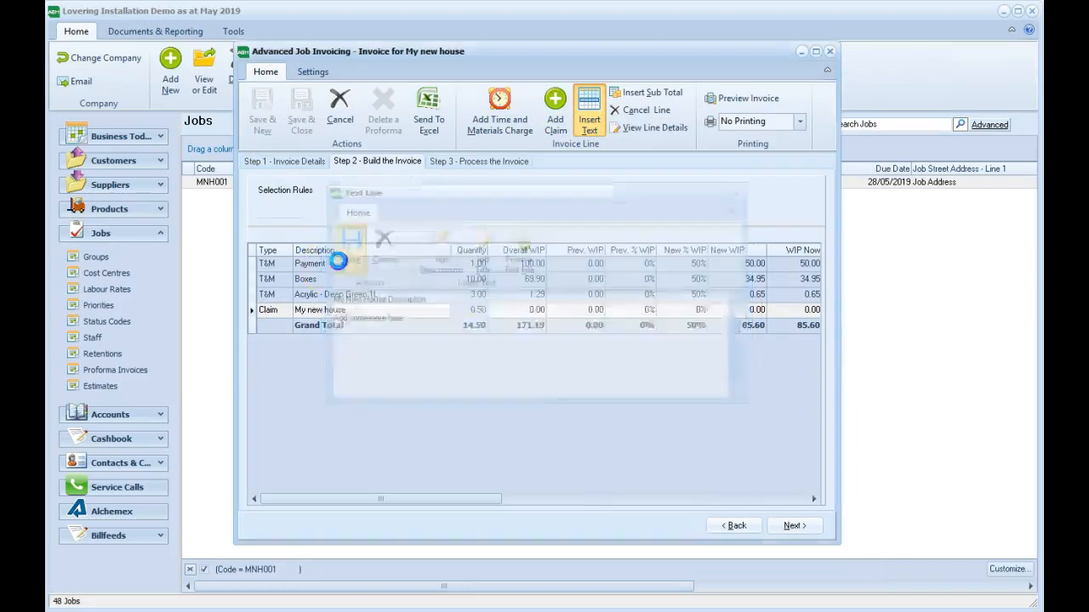
Insert sub total lines after the Payment line and after the Acrylic - Deep Green 1L line.
left_click(648, 92)
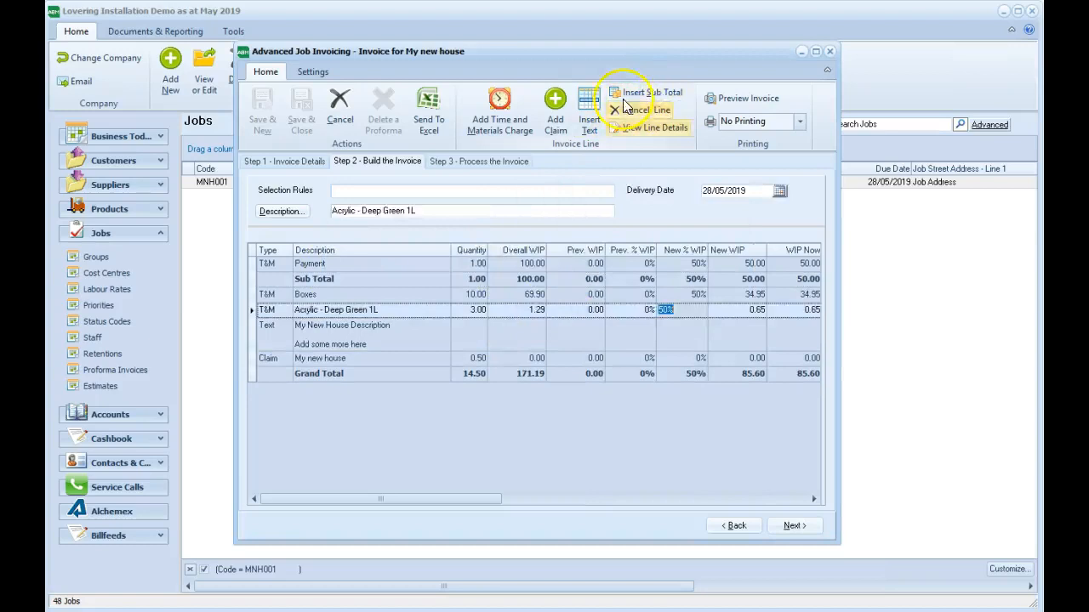
left_click(648, 91)
left_click(644, 110)
left_click(425, 340)
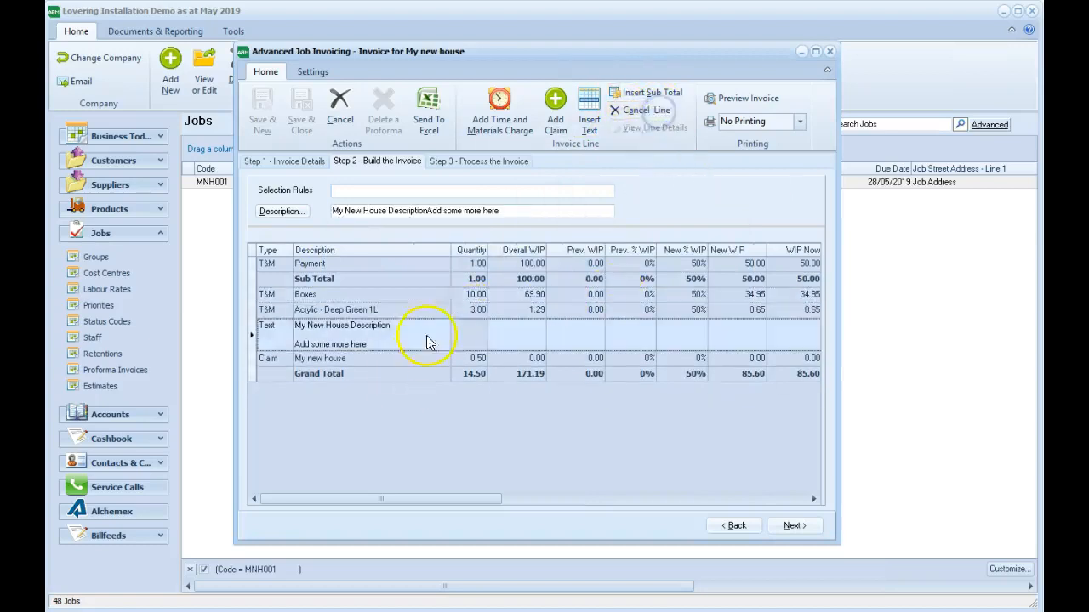
left_click(648, 92)
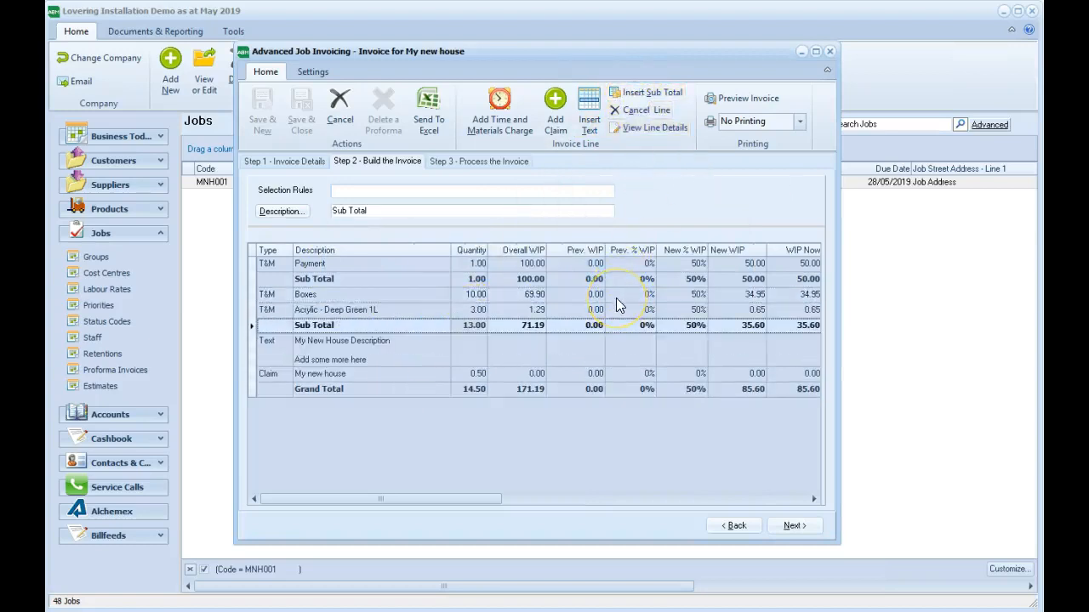
Bring up a new time and materials invoice section and review its charge source, filter and layout options.
left_click(515, 129)
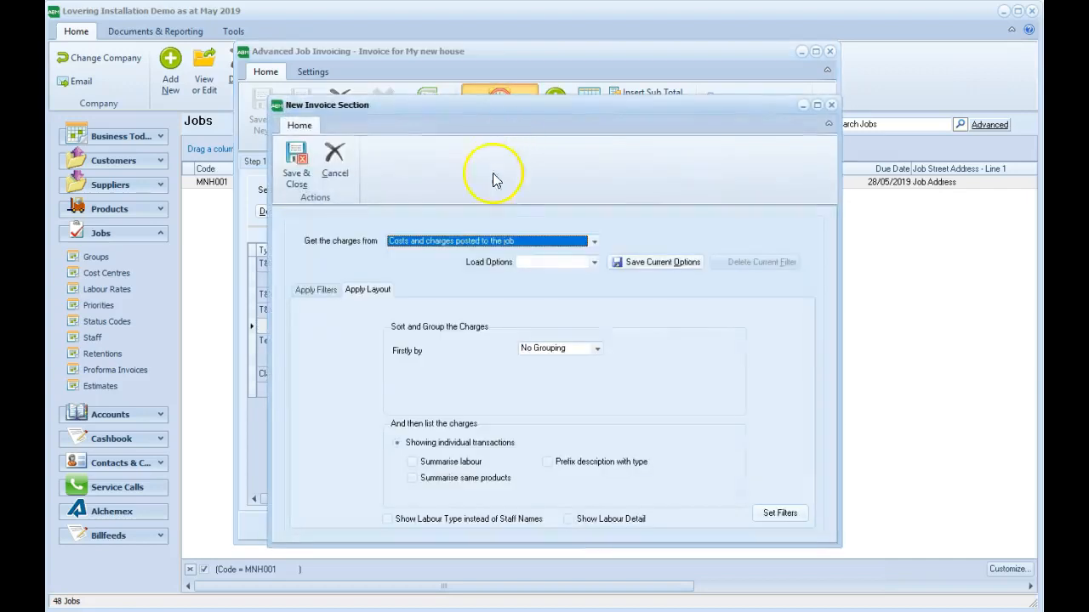
left_click(505, 242)
left_click(328, 292)
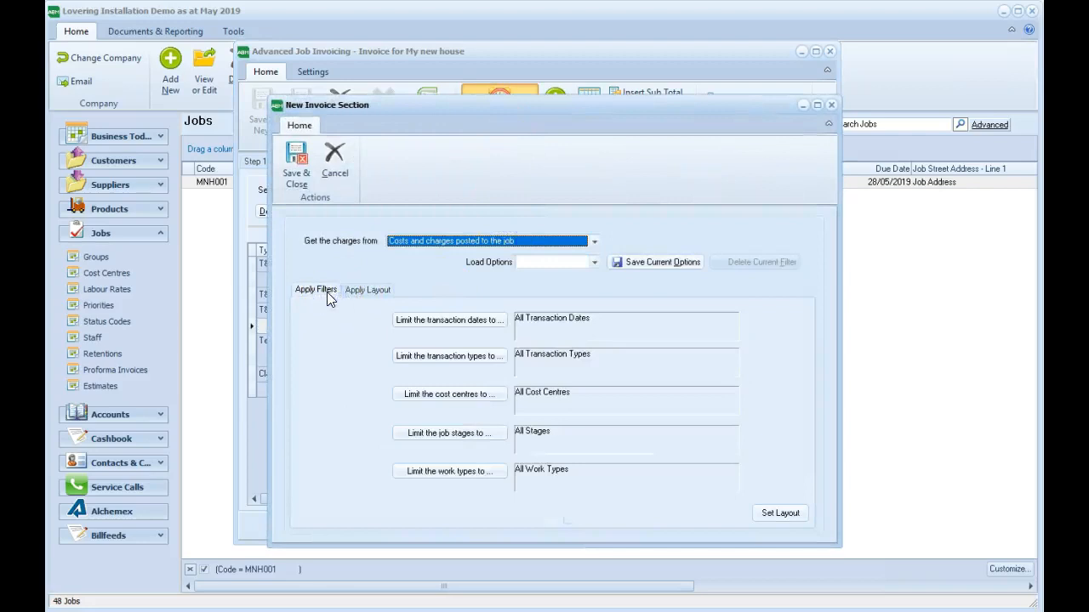
left_click(445, 322)
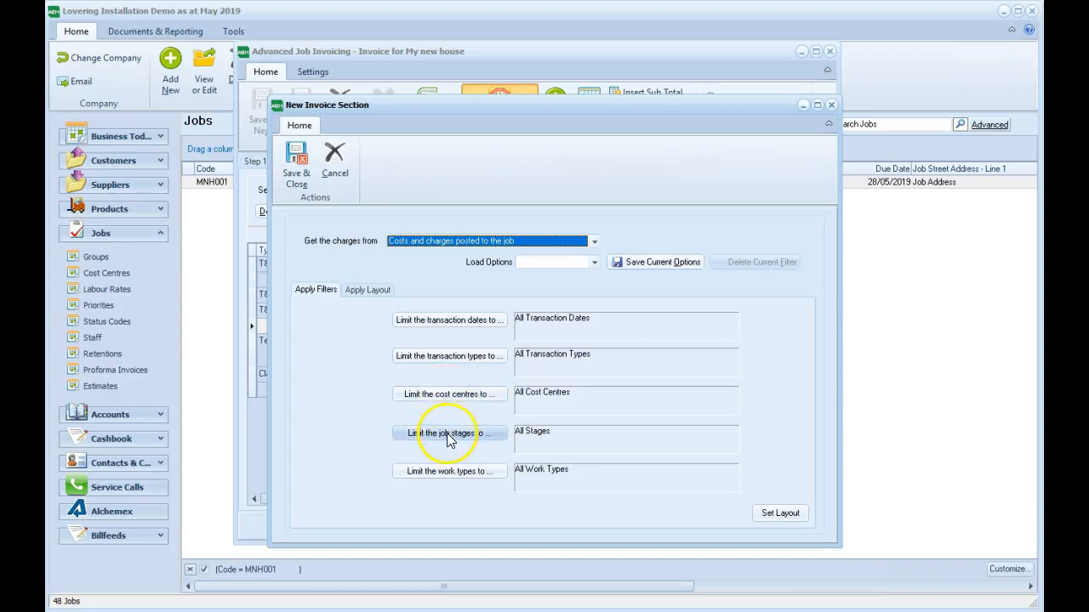
left_click(383, 292)
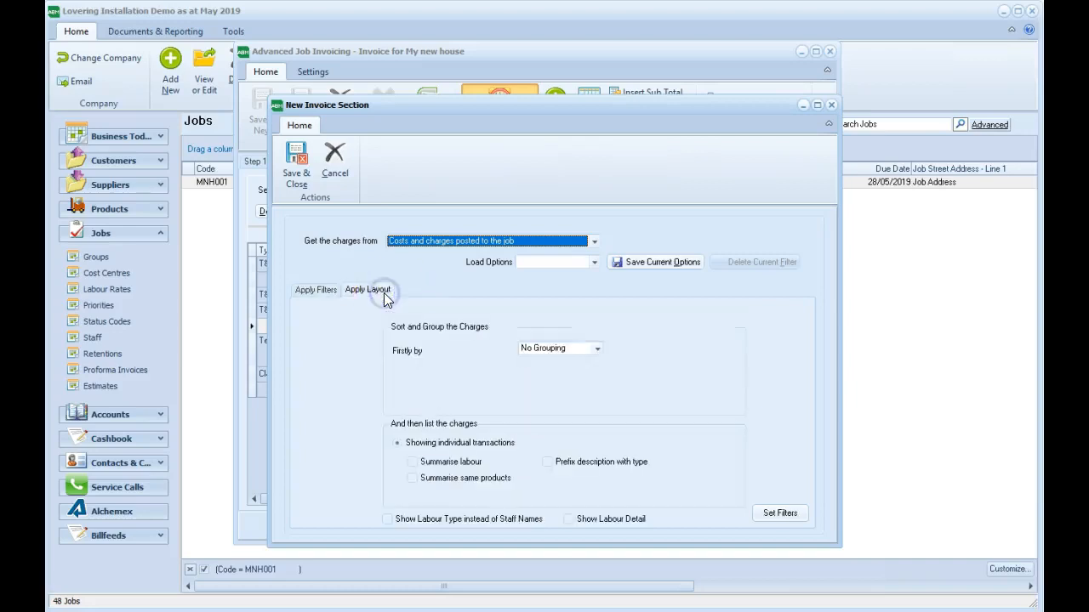
left_click(333, 293)
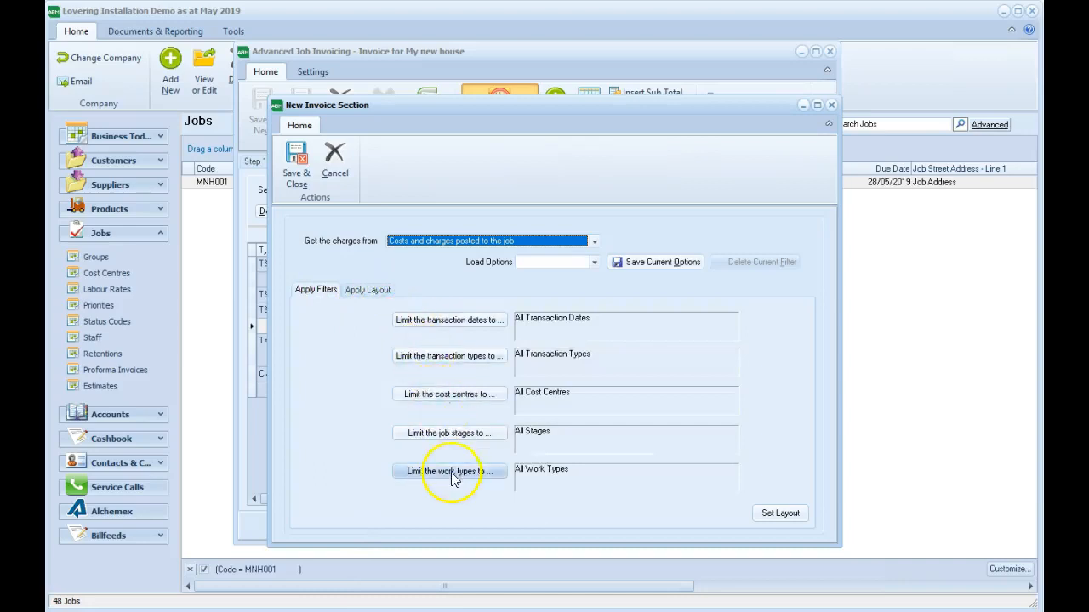
left_click(375, 292)
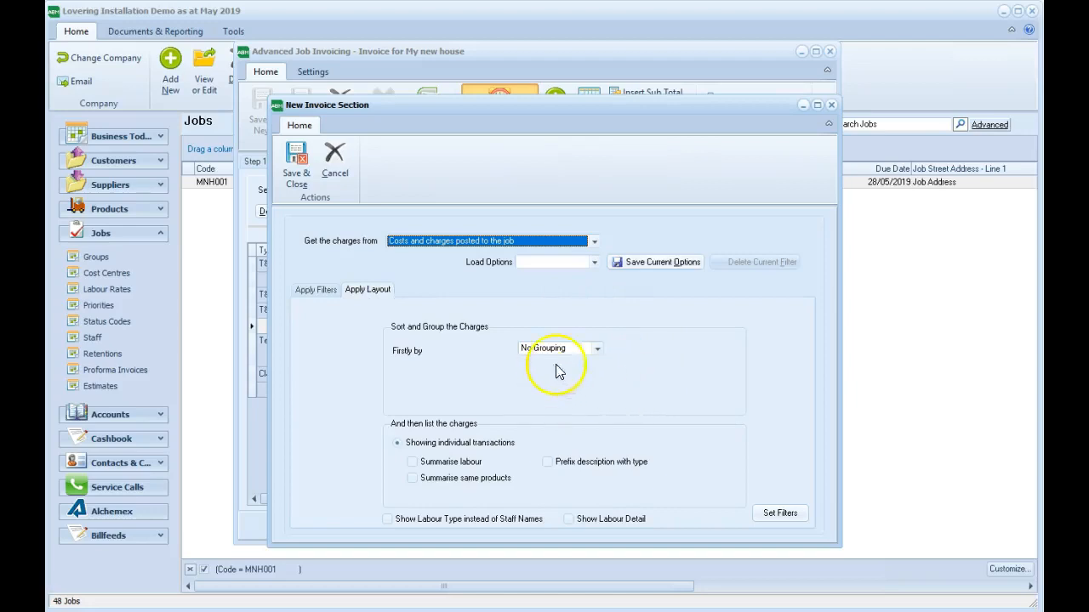
Group the charges by Transaction Type with a subtotal, within that by Cost Centre, and within that by Work Type.
left_click(598, 356)
left_click(549, 369)
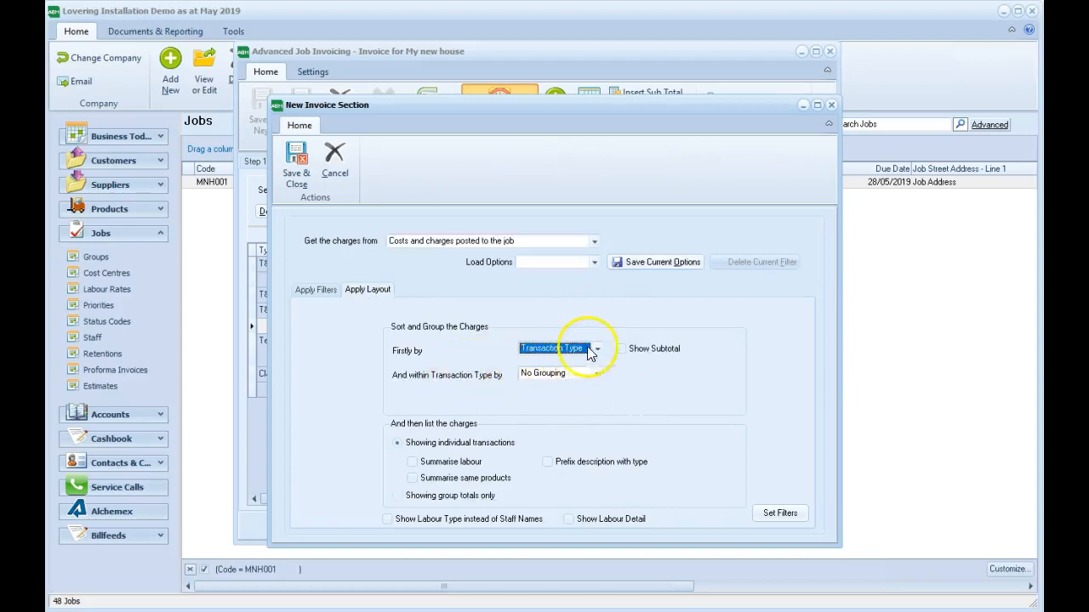
left_click(622, 349)
left_click(595, 376)
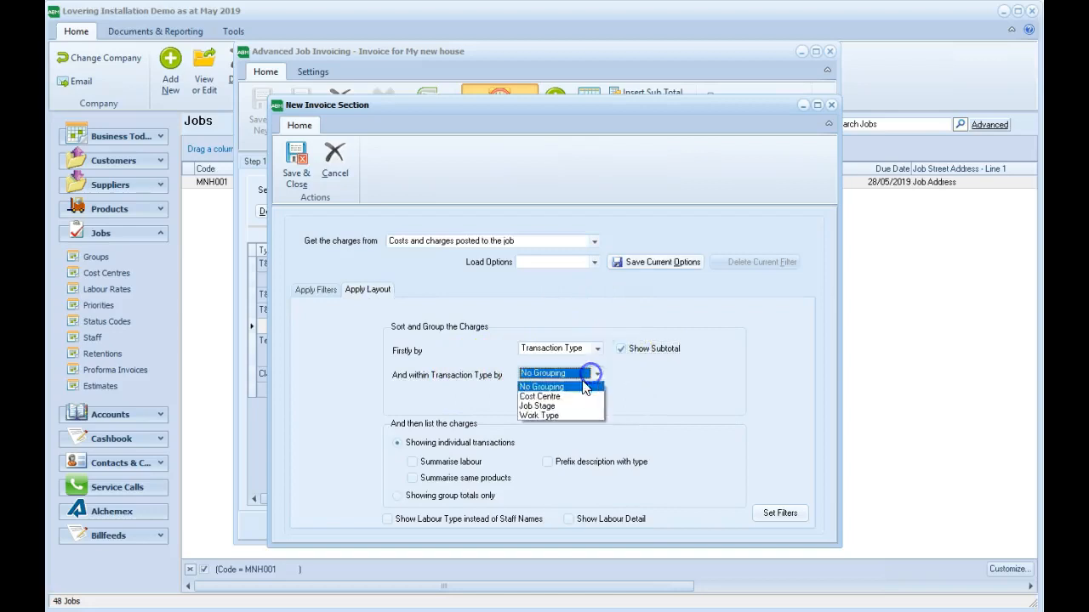
left_click(572, 397)
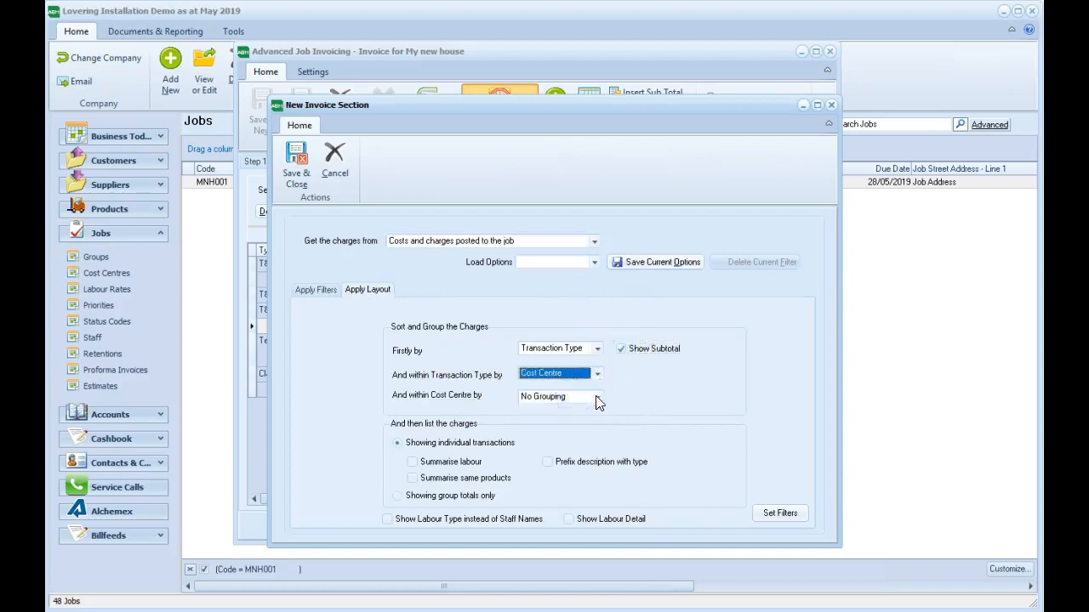
left_click(598, 398)
left_click(566, 430)
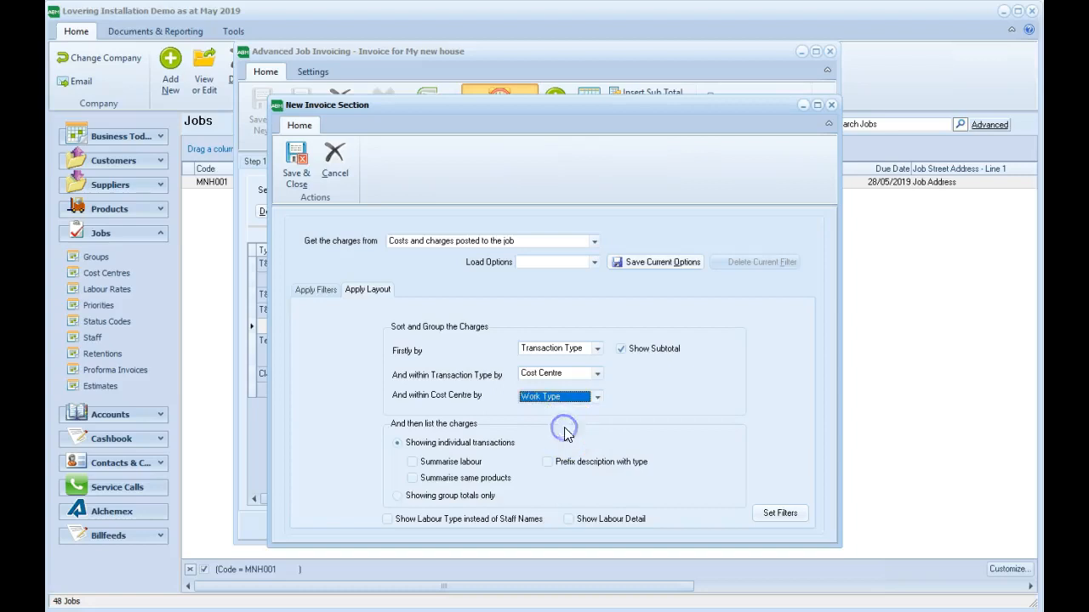
List individual transactions with labour and same products summarised, show subtotals for each labour rate, and save the options as a named filter set.
left_click(413, 463)
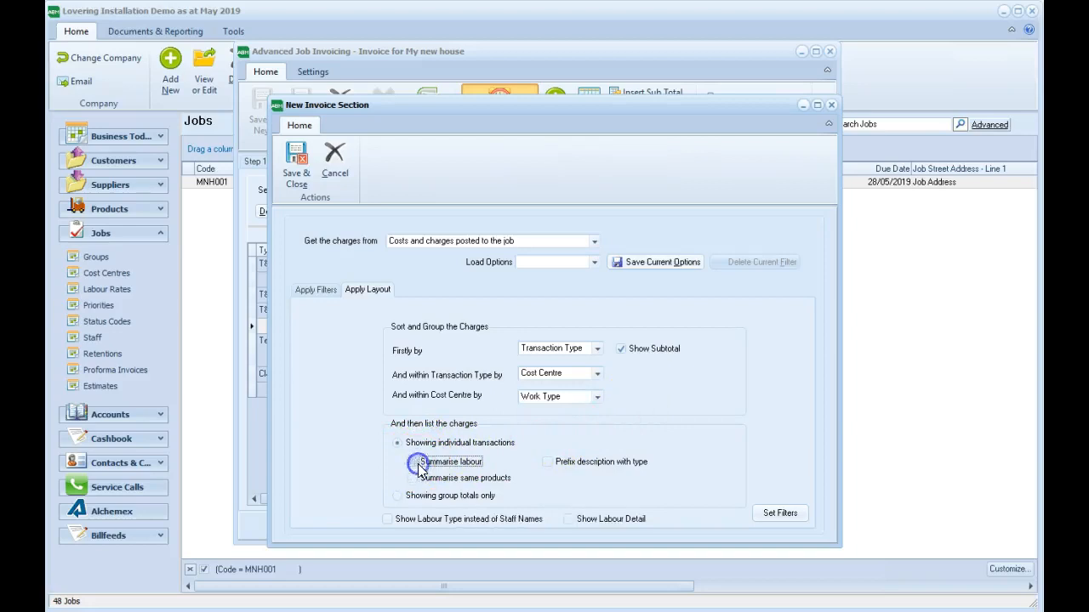
left_click(414, 496)
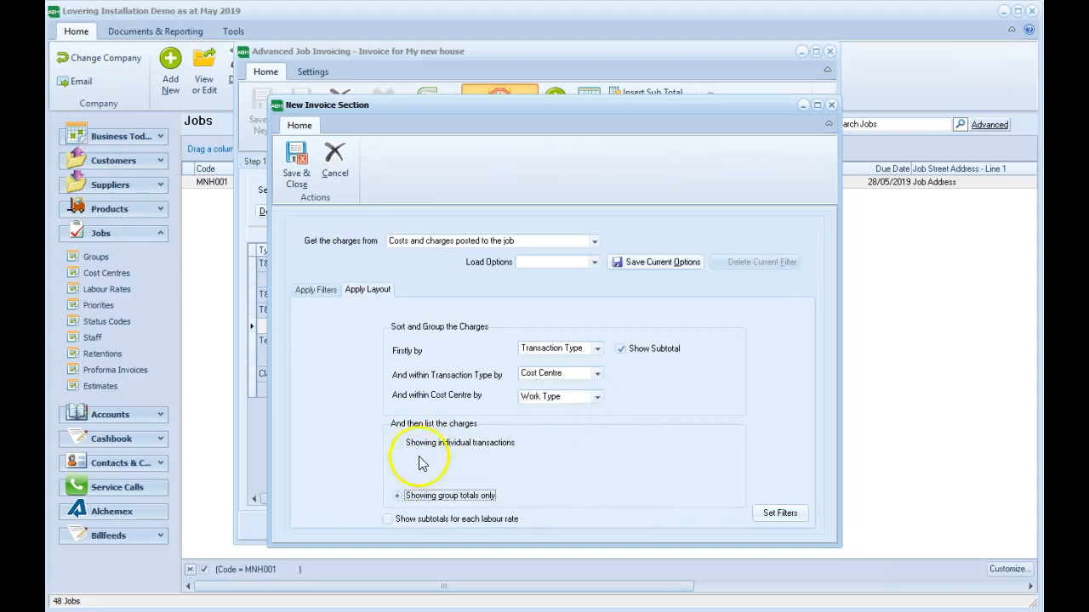
left_click(424, 445)
left_click(423, 478)
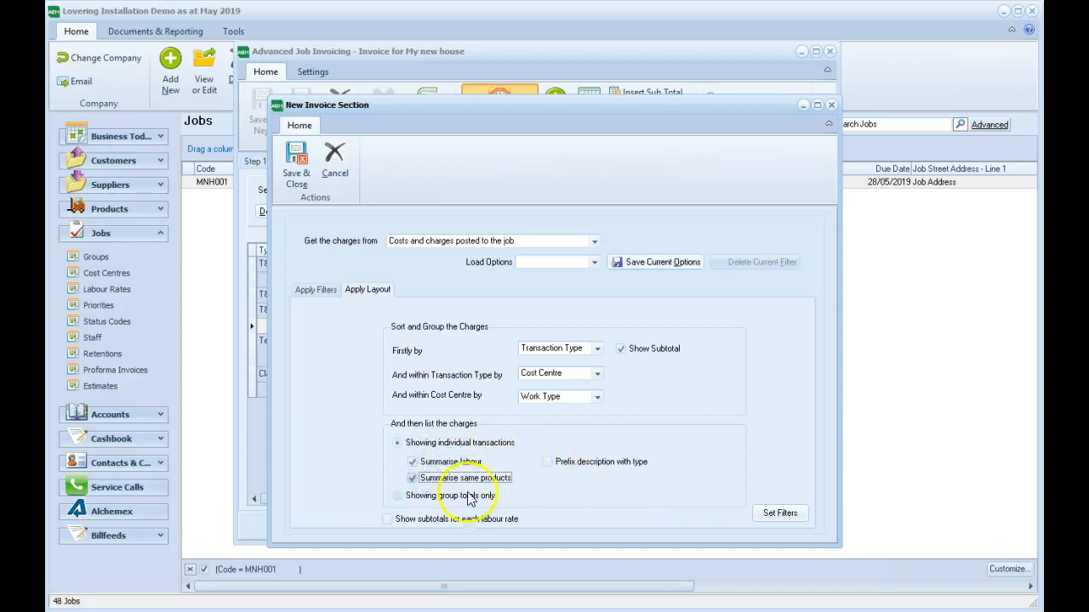
left_click(415, 522)
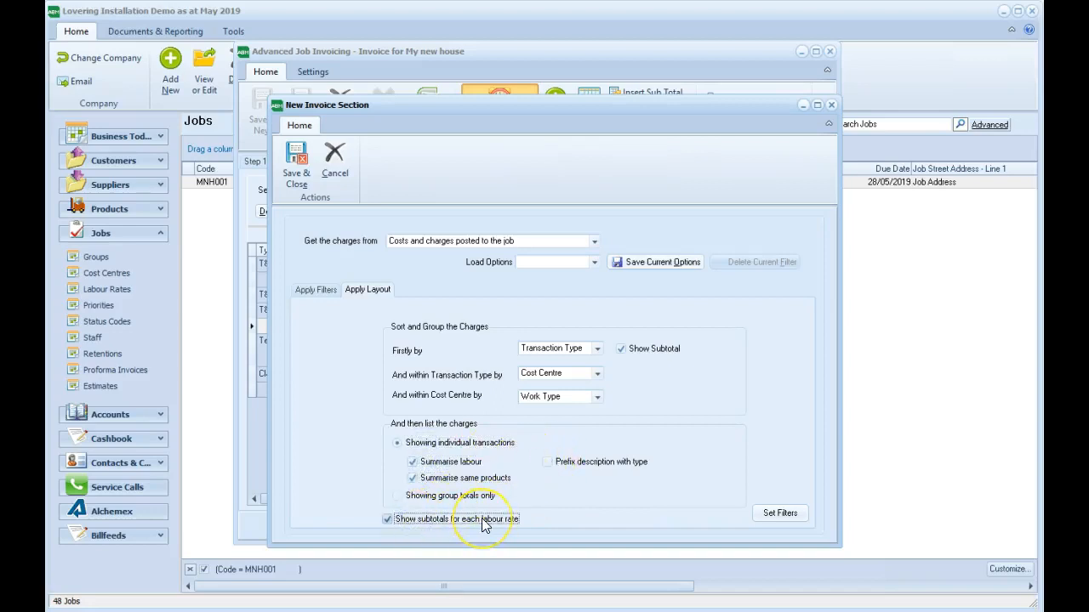
left_click(651, 270)
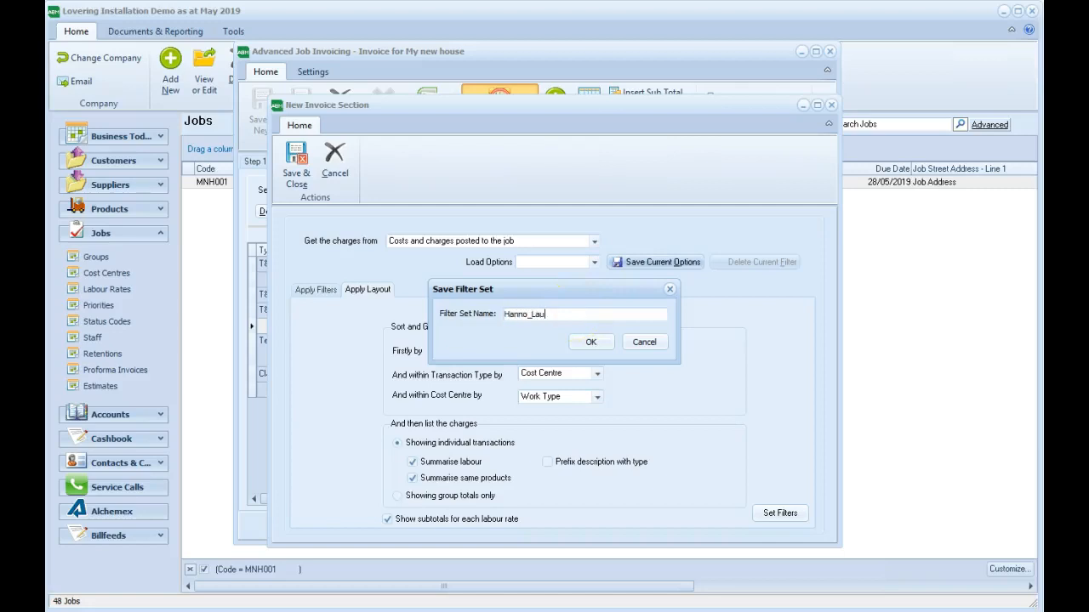
left_click(587, 343)
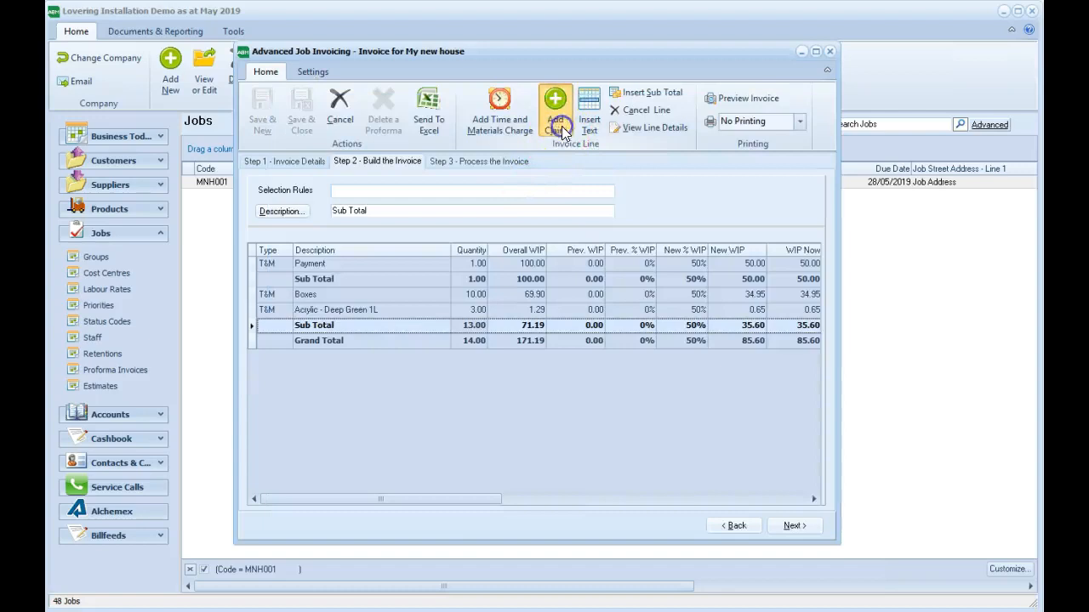
Edit the Job Contract Value claim for My new house, enter 50000 as its total contract value, and save the claim setup.
left_click(561, 126)
left_click(454, 236)
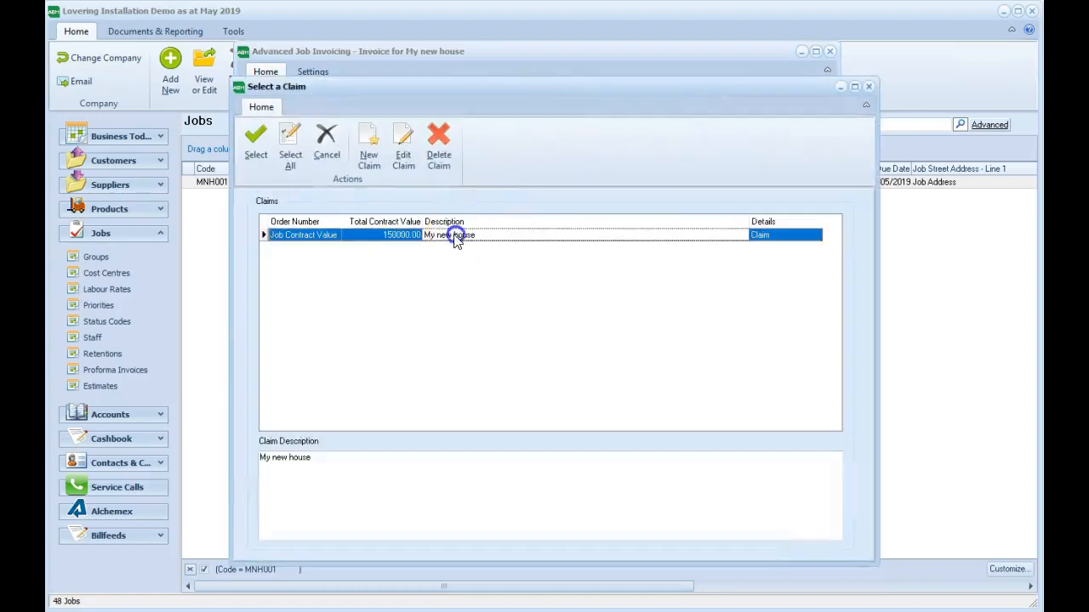
left_click(413, 162)
left_click_drag(450, 226, 465, 282)
left_click(480, 416)
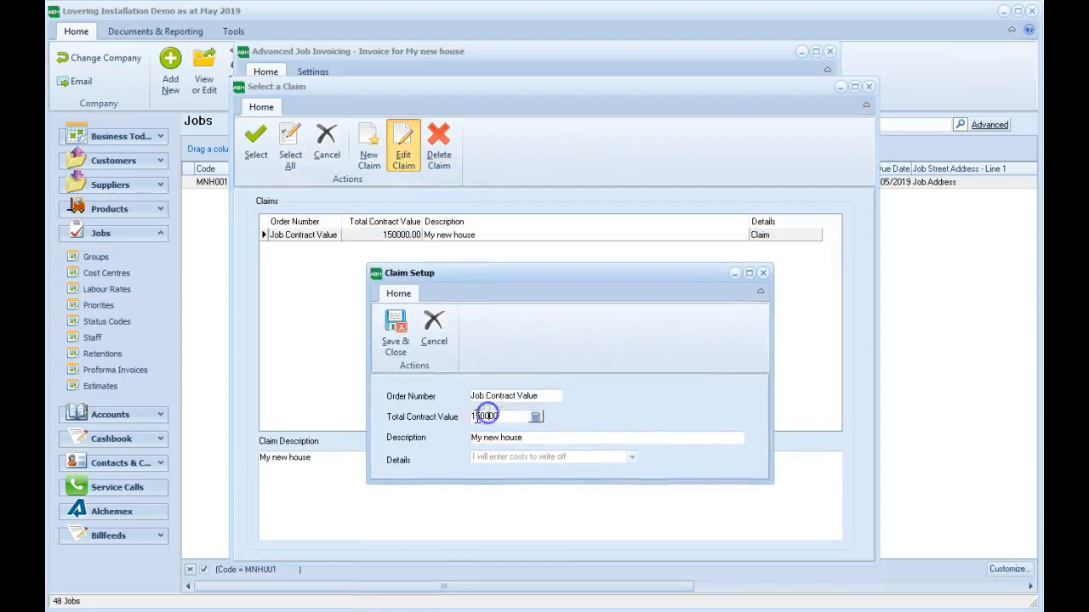
left_click_drag(480, 417, 459, 419)
type("5")
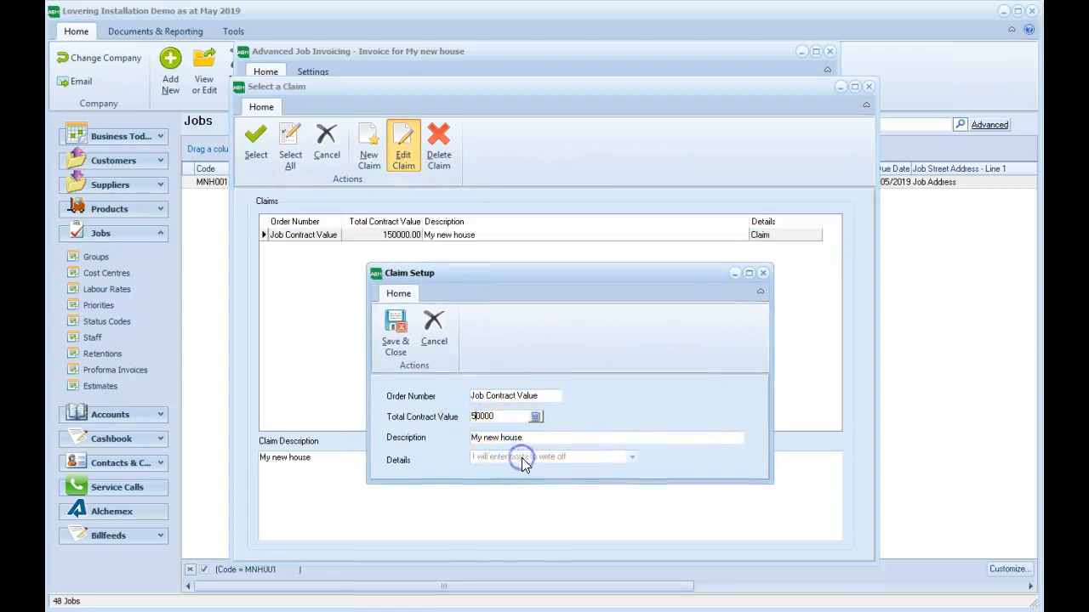
left_click(396, 336)
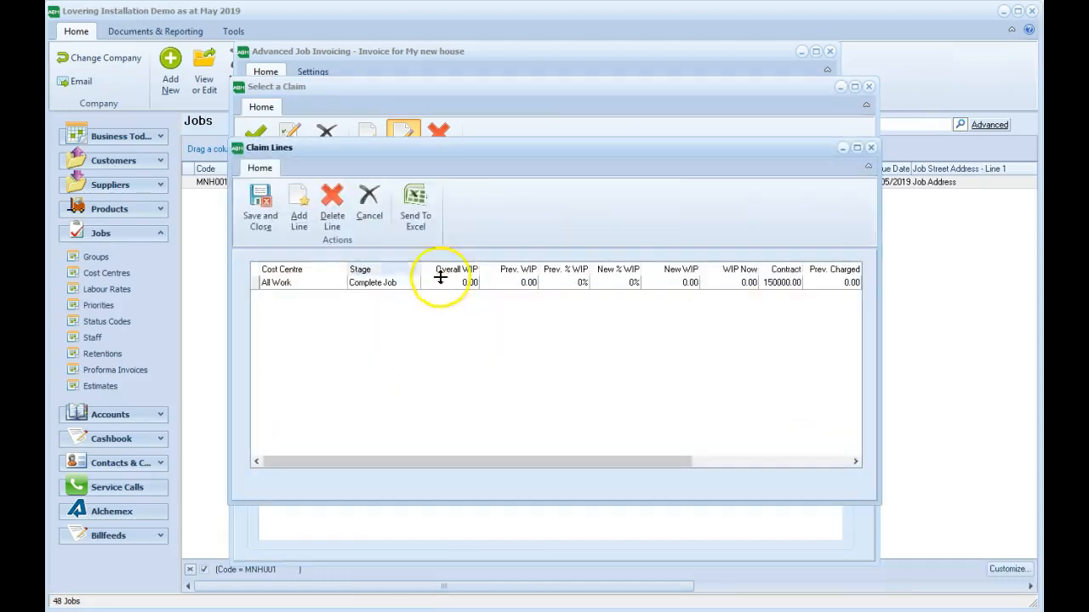
Save the claim lines, accept changing the claim's contract value to 150000.00, and add the claim to the invoice.
mouse_move(443, 459)
left_mouse_down()
mouse_move(619, 432)
mouse_move(427, 449)
left_mouse_up()
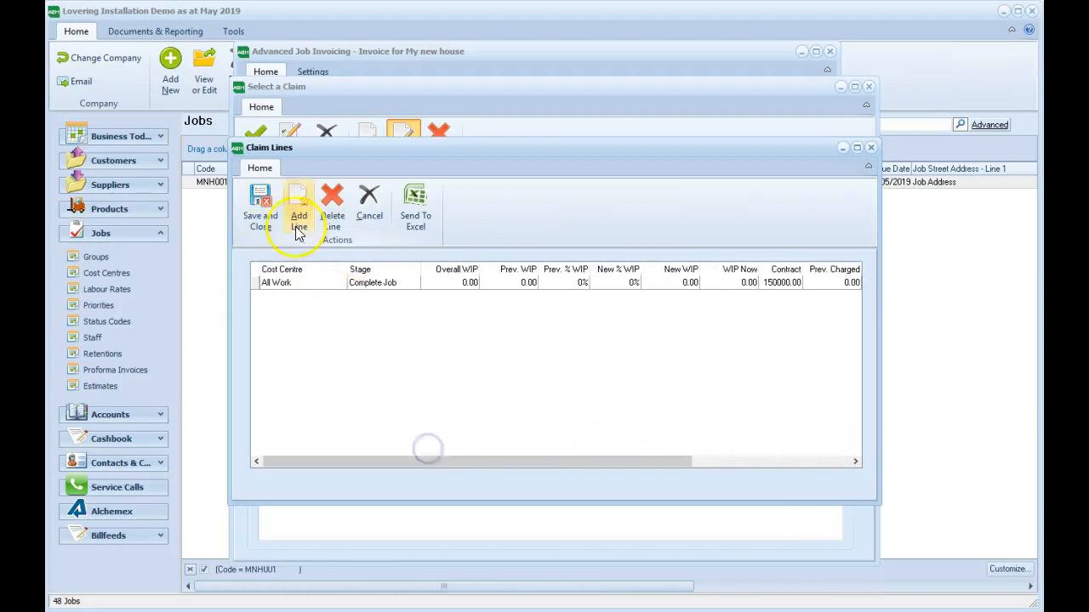
left_click(269, 223)
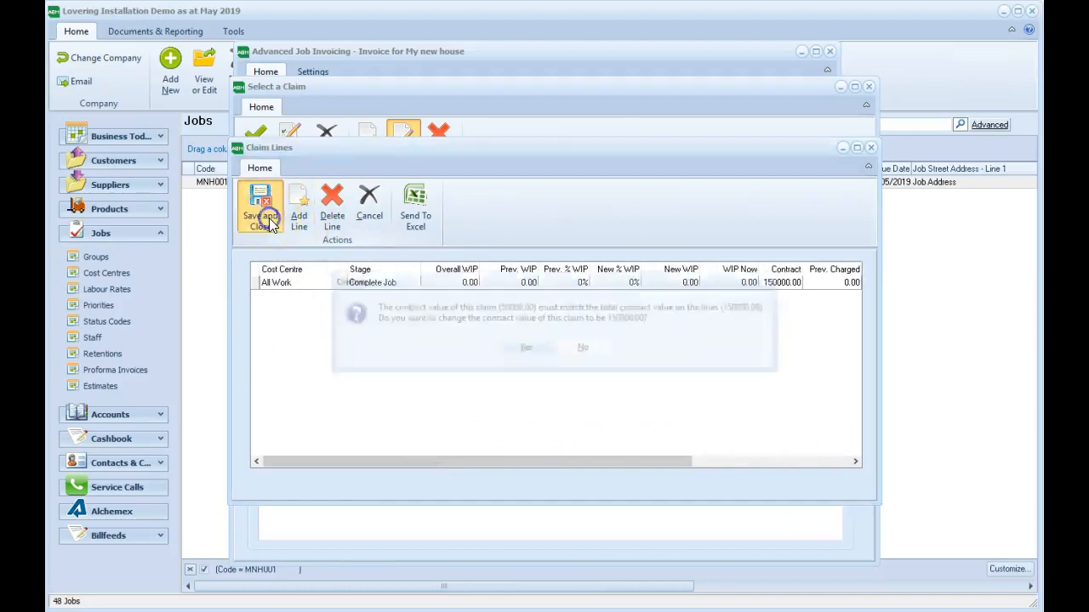
left_click(526, 349)
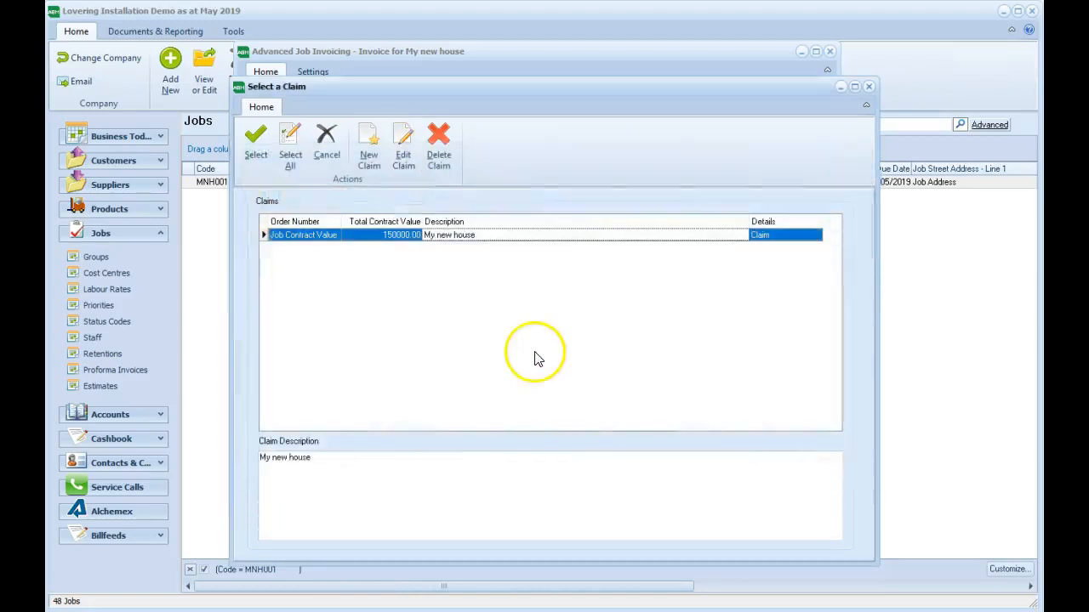
left_click(257, 154)
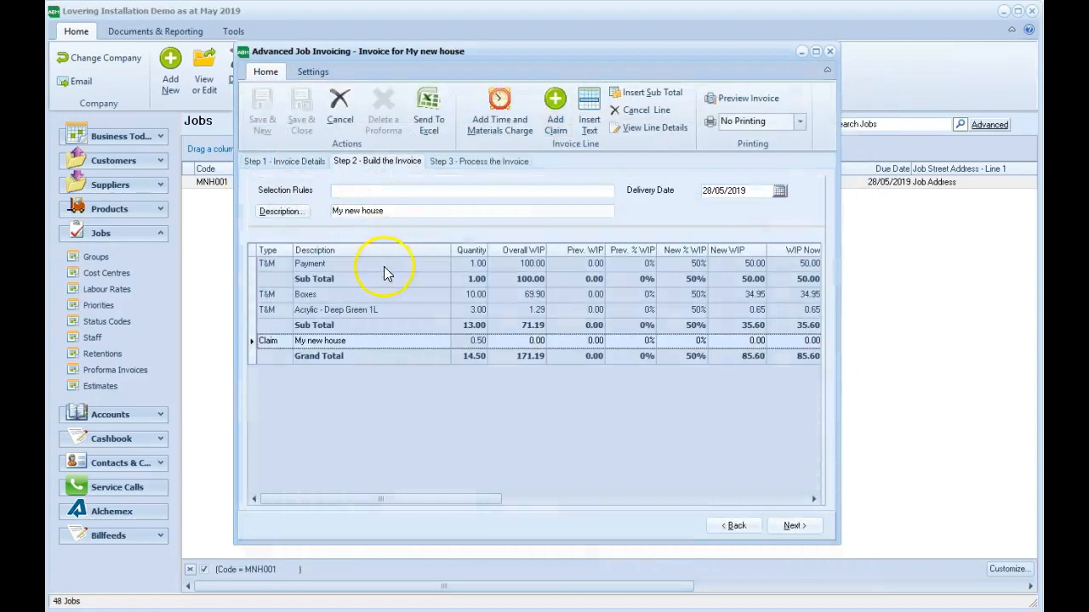
Open the time and materials details of the Boxes line, set its quantity to 5, and save.
left_click(419, 294)
left_click(419, 310)
left_click(419, 298)
double_click(419, 300)
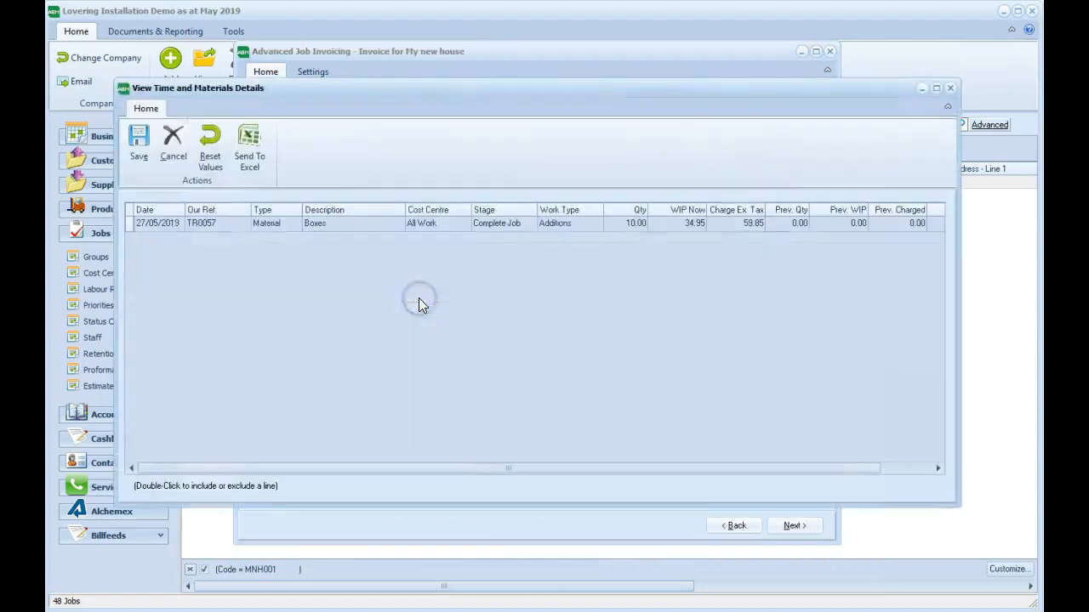
left_click_drag(401, 93, 362, 91)
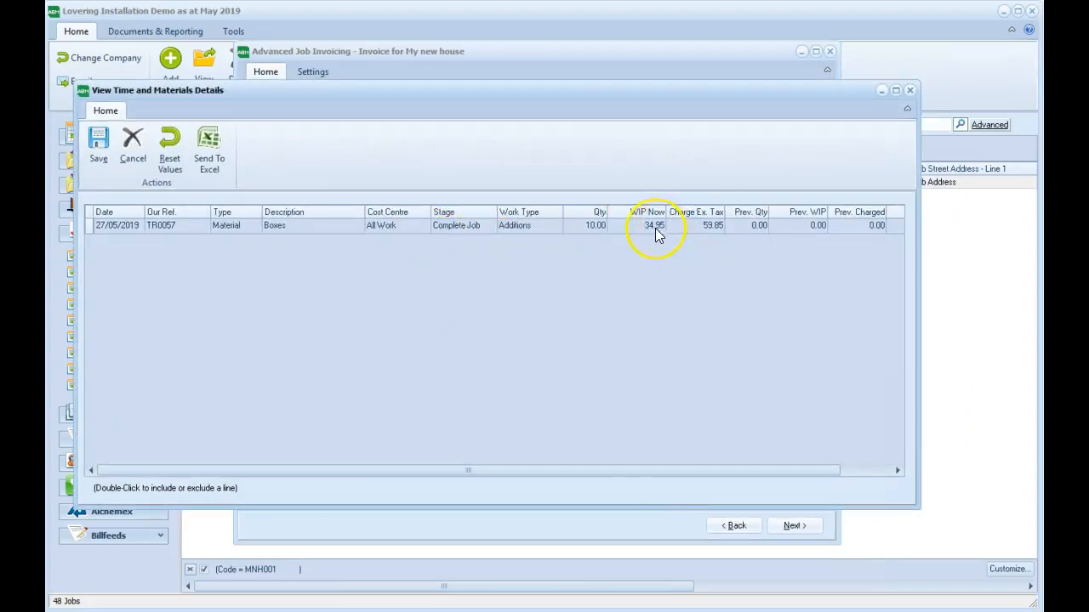
left_click(584, 225)
type("5")
left_click(661, 225)
left_click(98, 142)
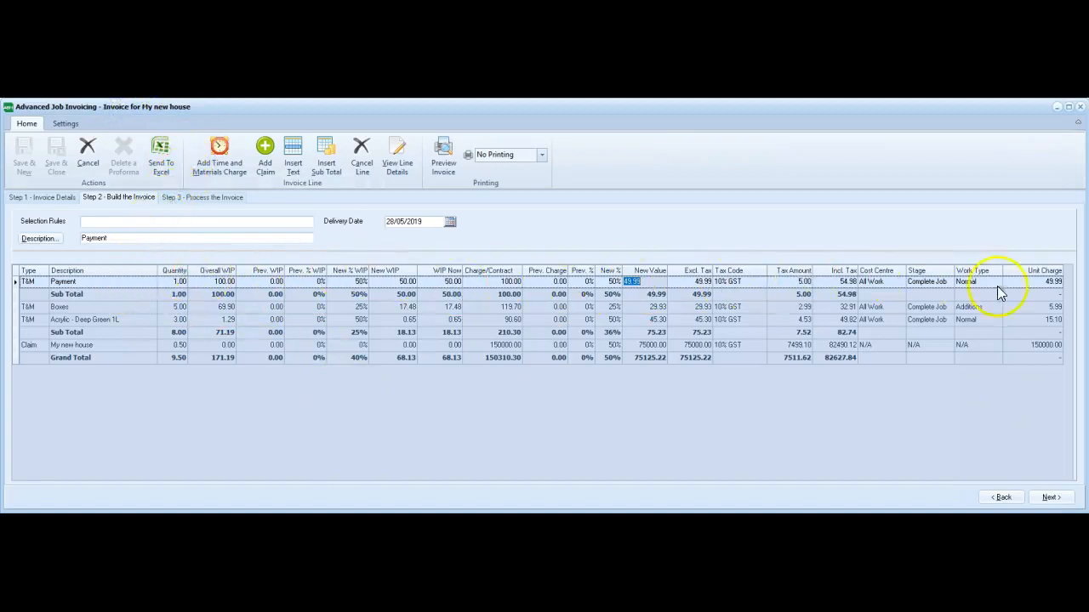
Examine the Payment line's quantity, overall WIP, previous WIP, new WIP and WIP Now figures.
left_click(179, 283)
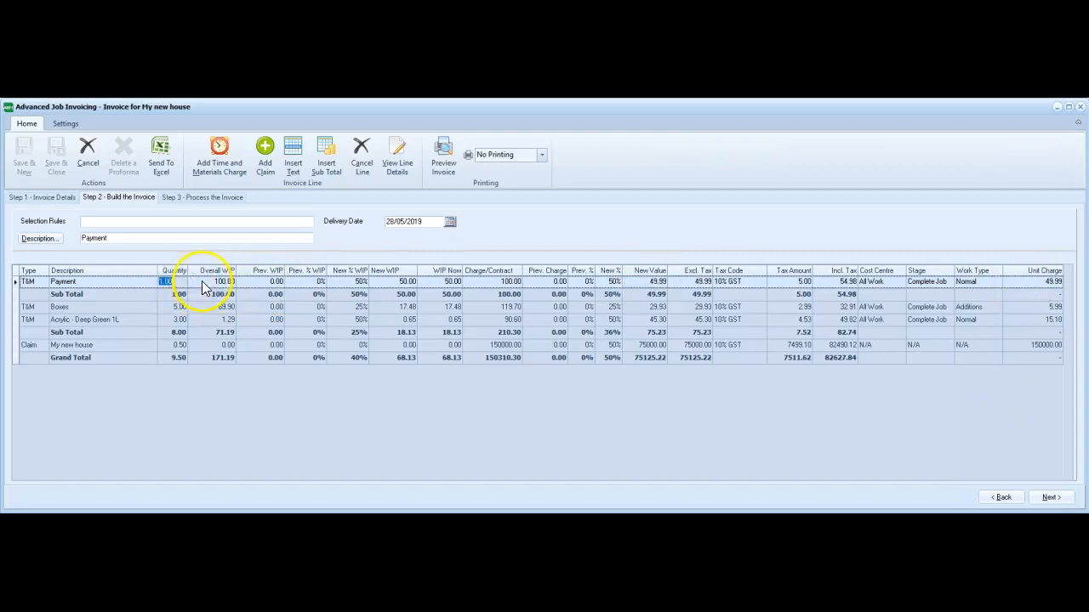
key("Tab")
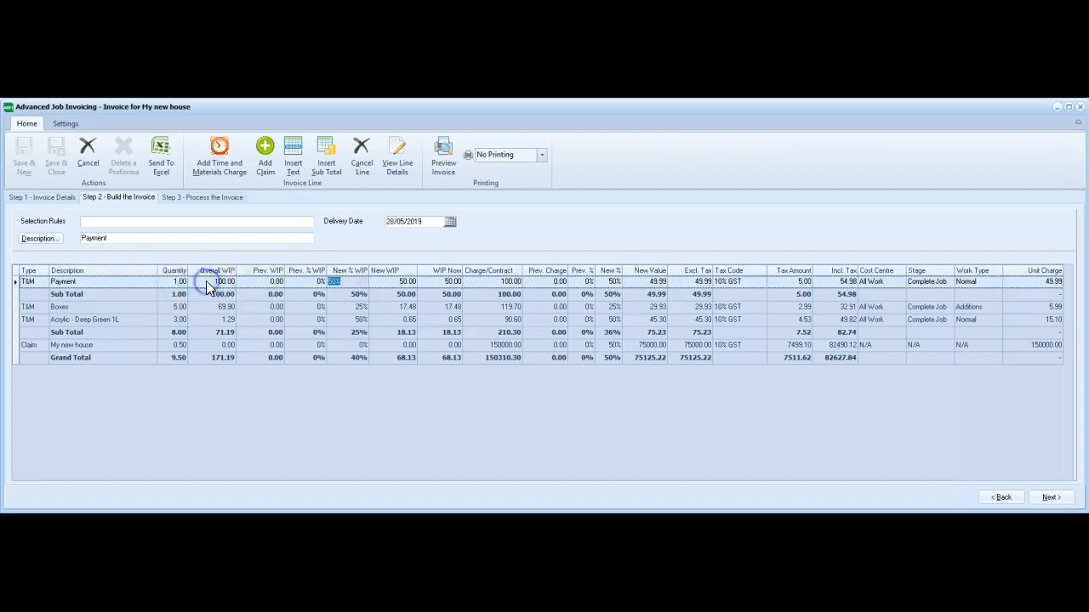
left_click(262, 284)
left_click(304, 285)
left_click(348, 282)
left_click(387, 282)
left_click(389, 284)
left_click(440, 282)
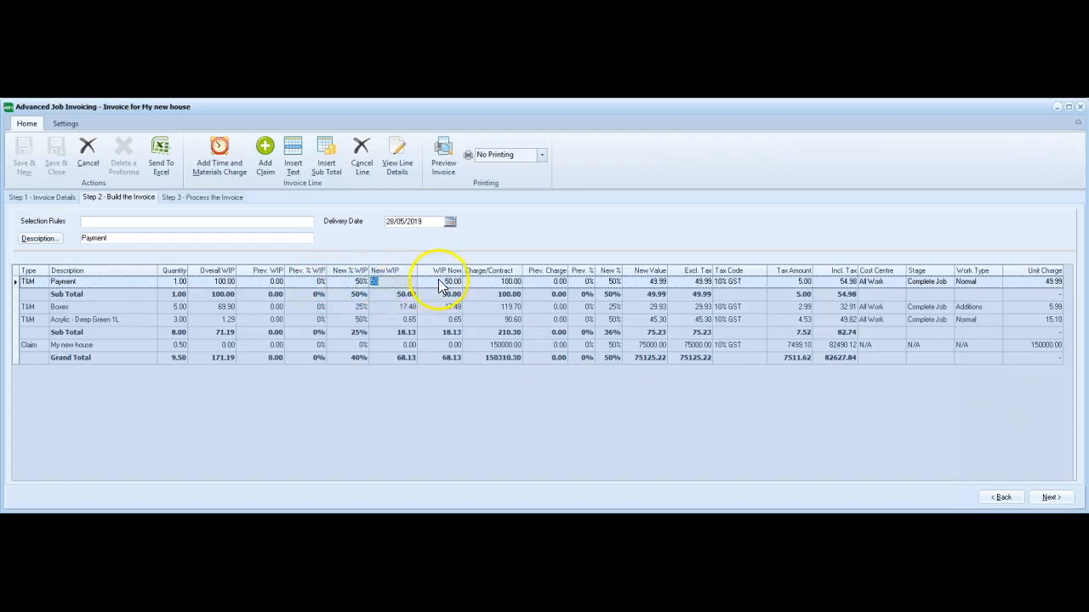
left_click(351, 281)
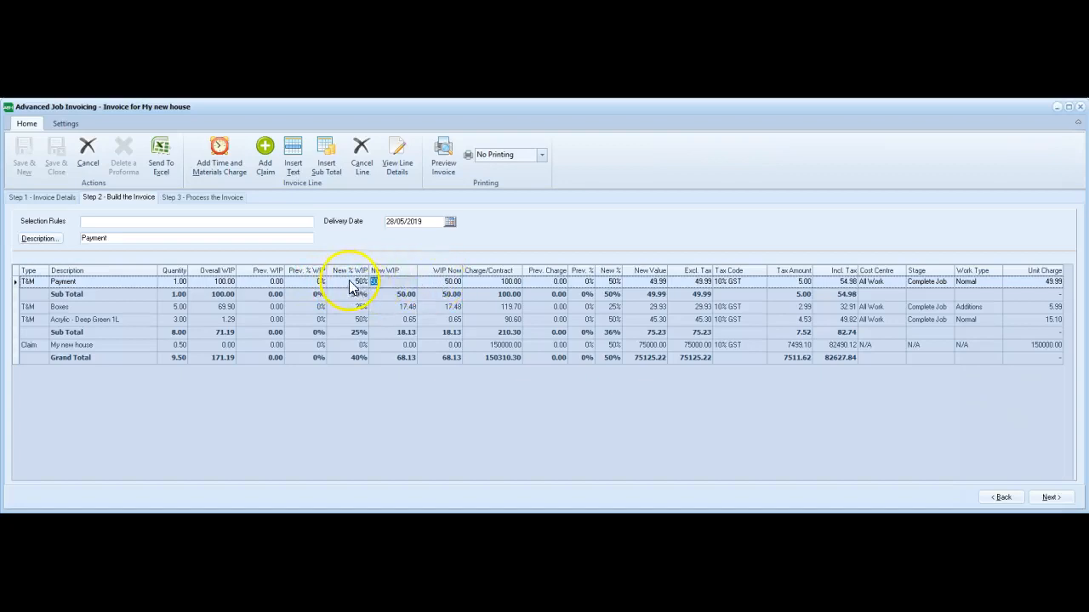
left_click(390, 283)
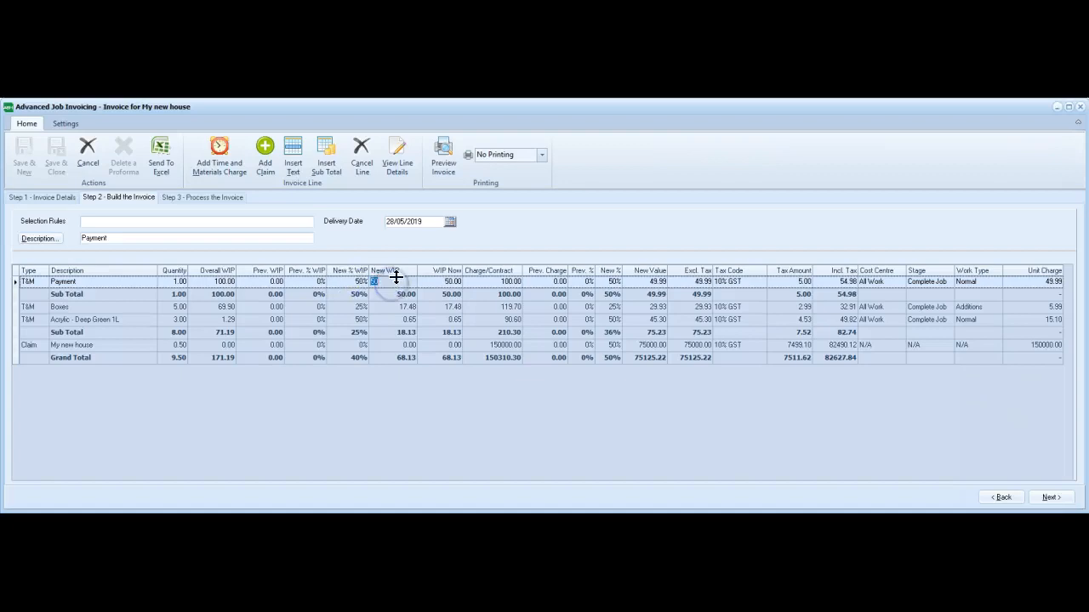
Set the Payment line's WIP Now to 100.
left_click(451, 284)
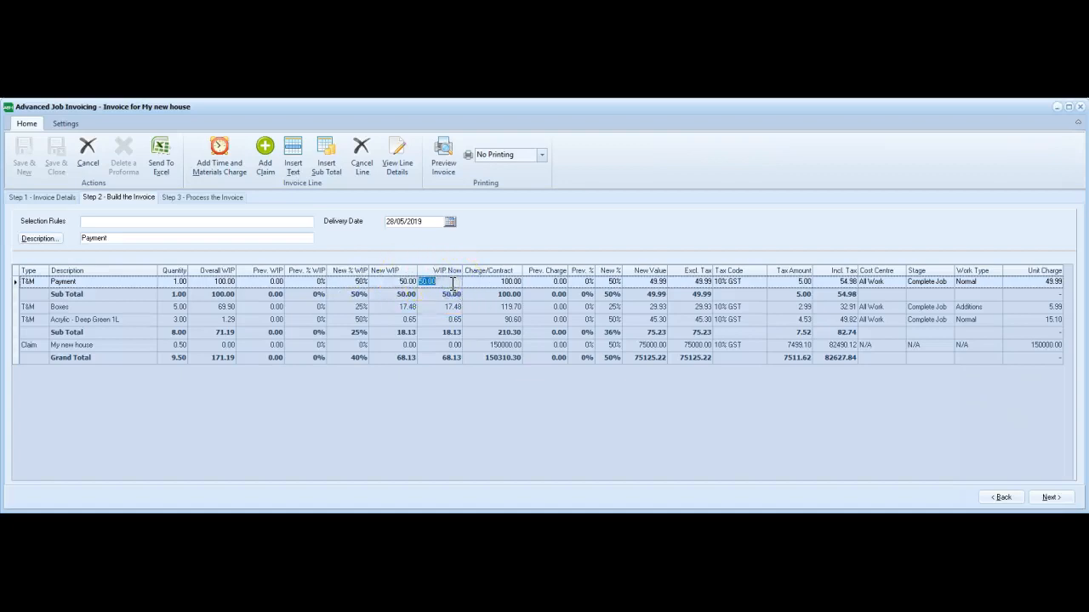
type("100")
key("Return")
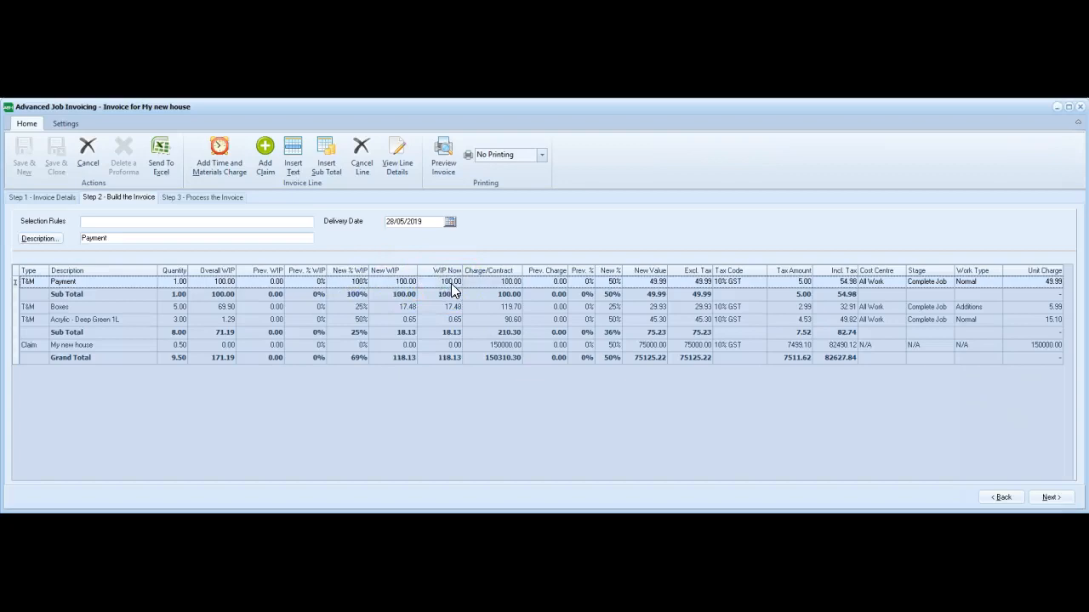
Charge 60% on the Payment line, replace that with a new value of 70, and check its work type and unit charge.
left_click(504, 282)
left_click(549, 282)
left_click(607, 288)
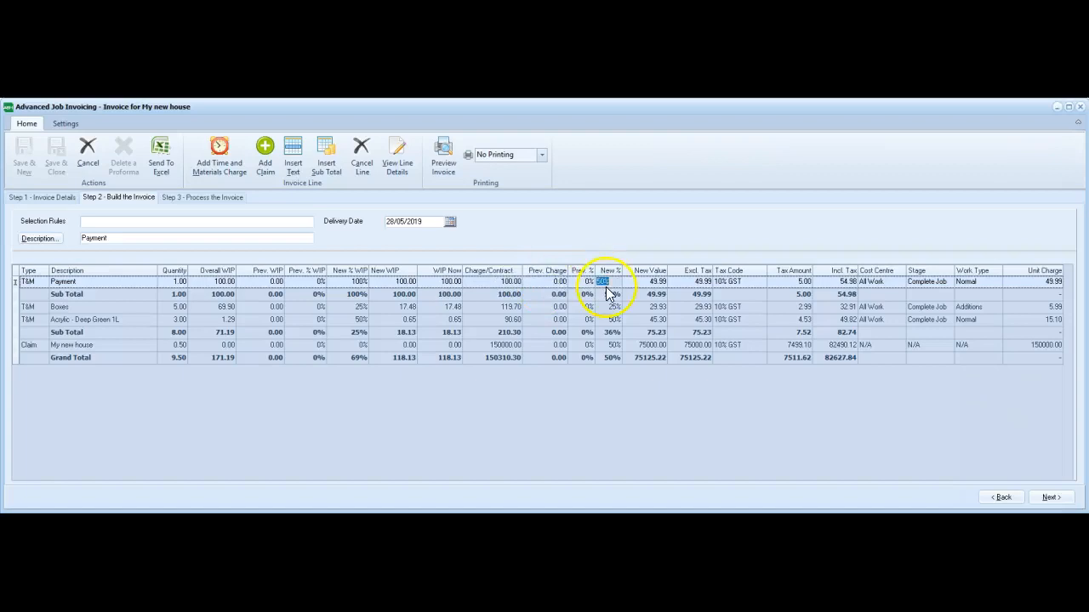
key("Tab")
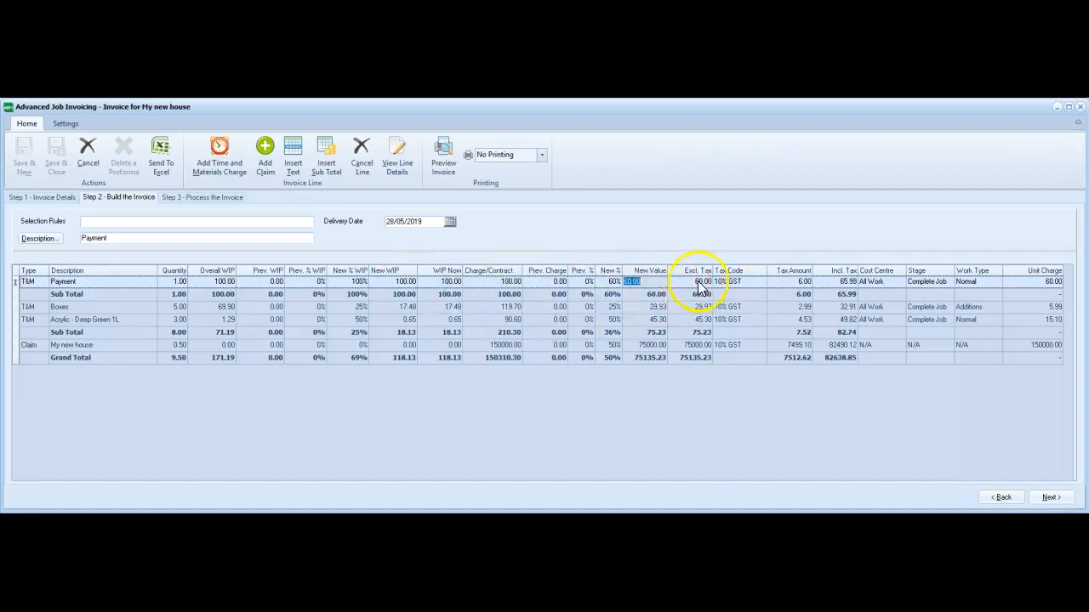
type("70")
key("Tab")
left_click(969, 283)
left_click(1036, 285)
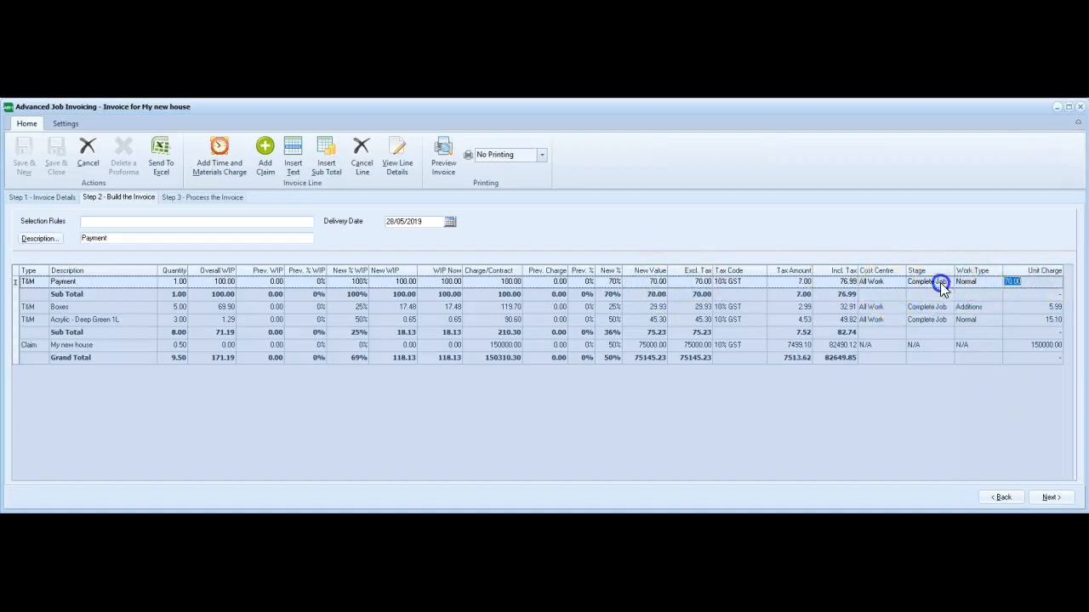
Open the Payment line's time and materials details, exclude its transaction, and cancel without saving.
left_click(898, 288)
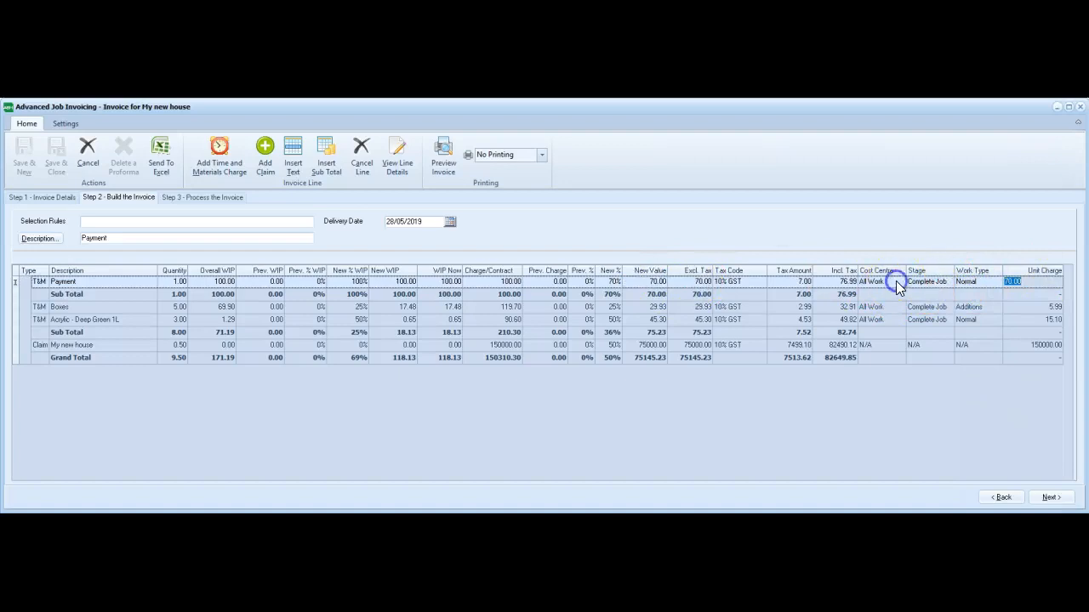
left_click(896, 281)
left_click_drag(535, 449, 664, 435)
left_click(845, 250)
left_click_drag(600, 451, 465, 450)
left_click(533, 248)
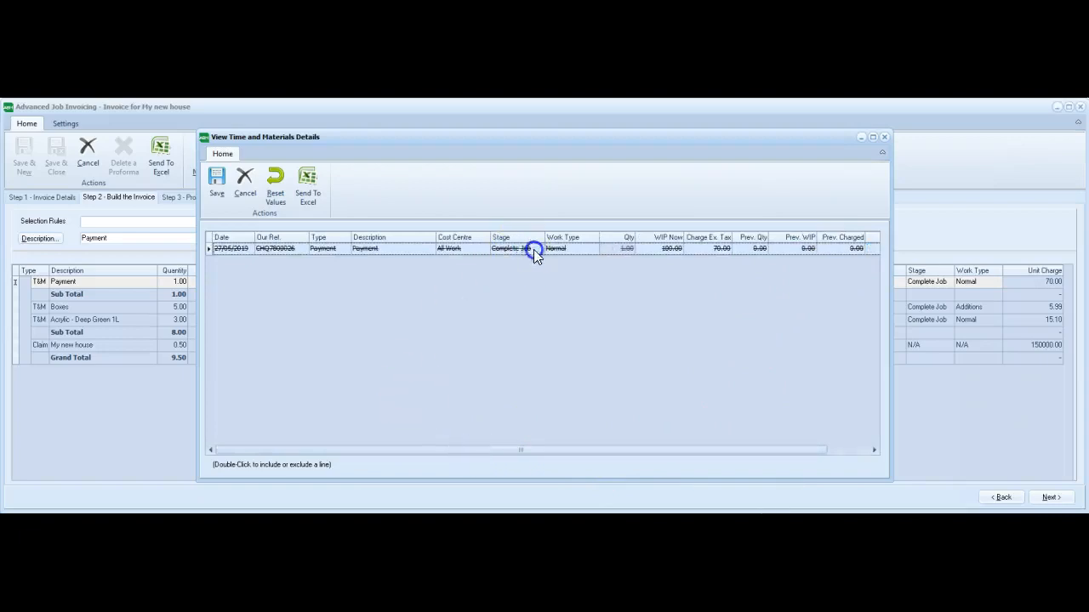
left_click(244, 182)
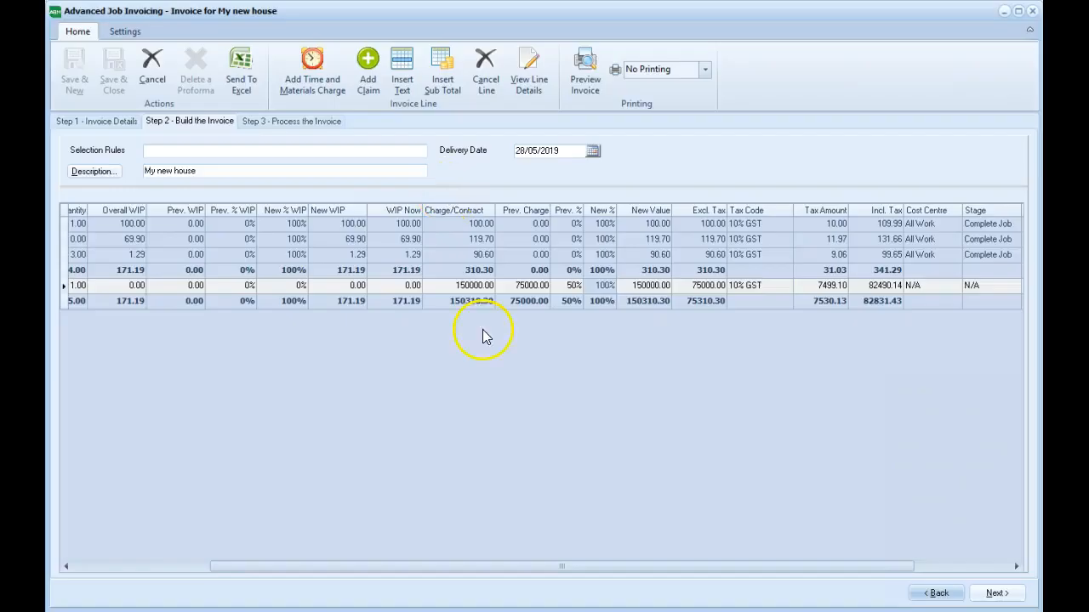
Proceed to processing, compare the proforma and tax invoice options, and save the invoice as a tax invoice that updates all accounts.
left_click(997, 594)
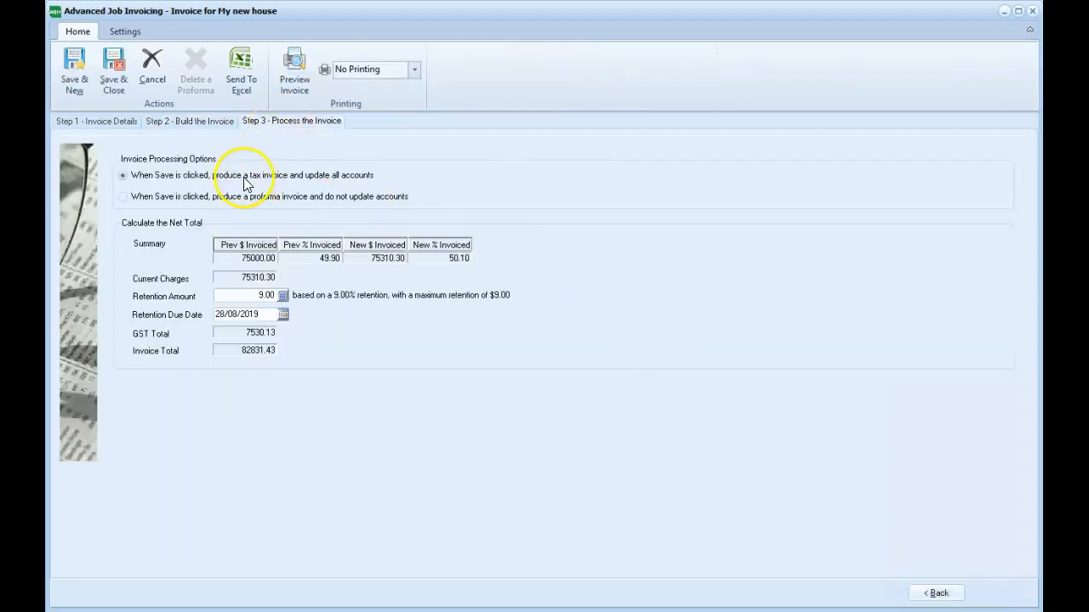
left_click(293, 196)
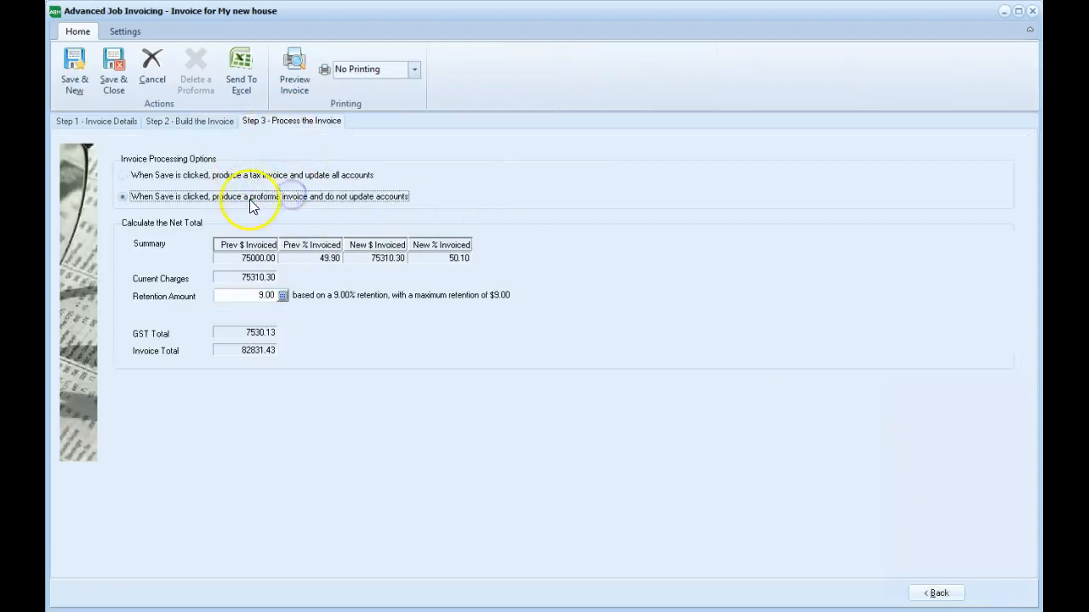
left_click(301, 177)
left_click(293, 197)
left_click(288, 176)
left_click_drag(255, 314, 202, 319)
left_click(268, 313)
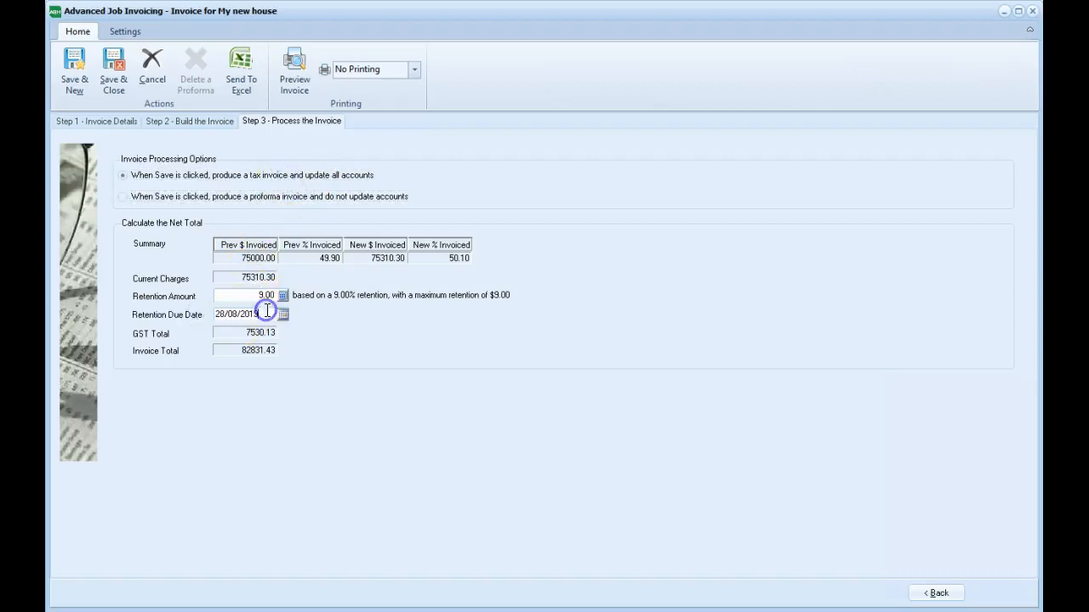
left_click(272, 196)
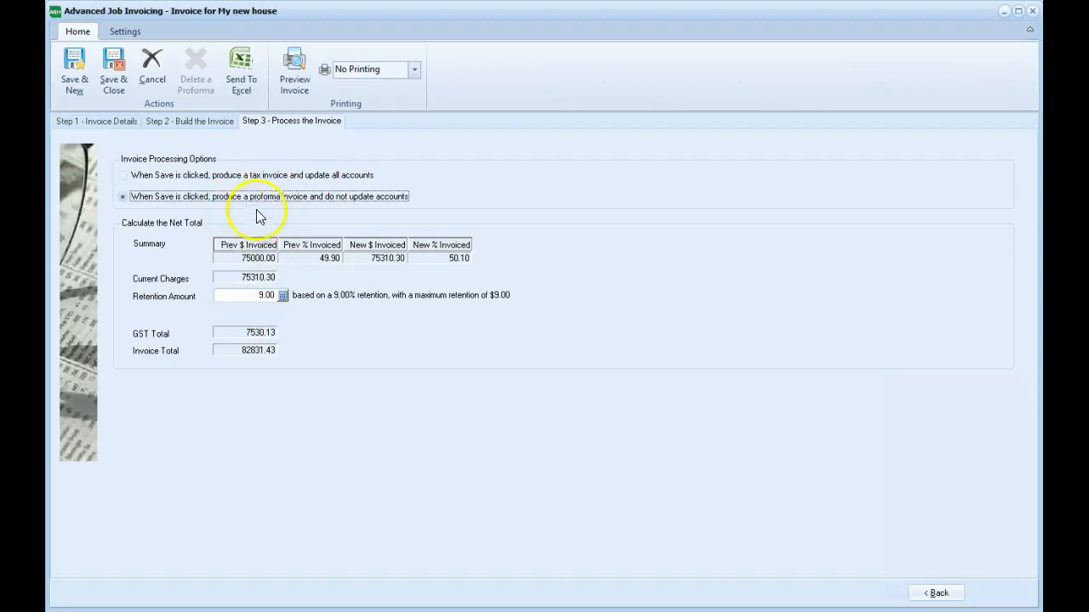
left_click(254, 176)
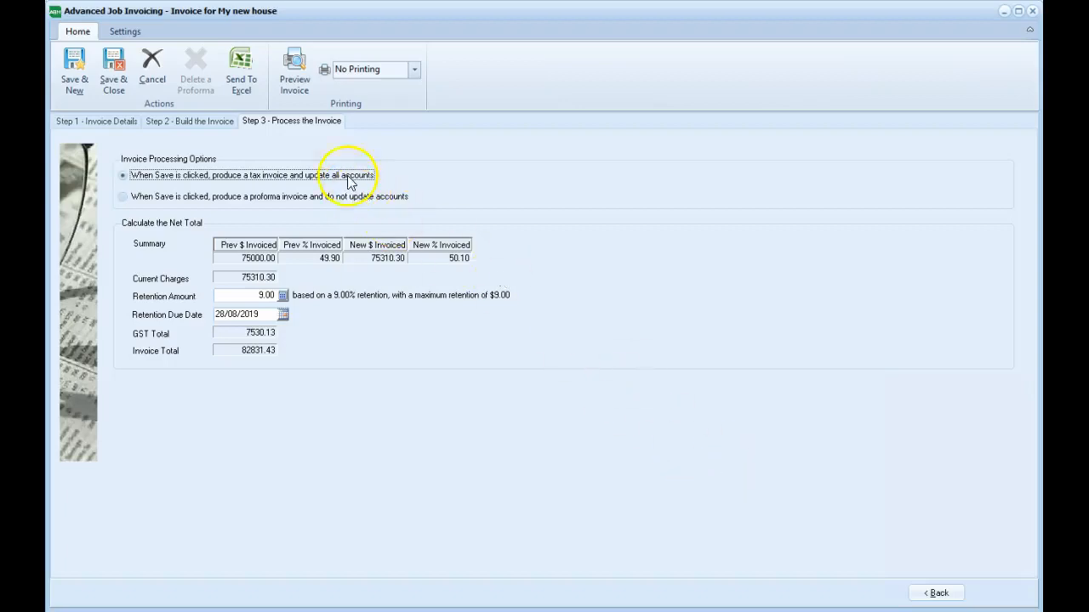
left_click(122, 79)
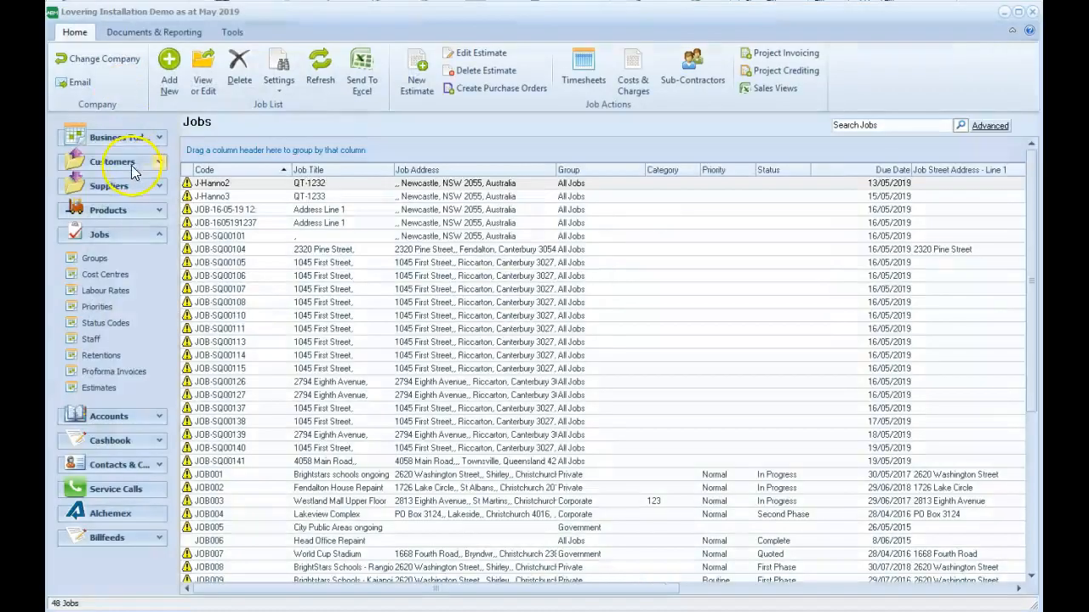
Bring up the customer invoices and credits list and open the invoice dated 28/05/2019.
left_click(130, 163)
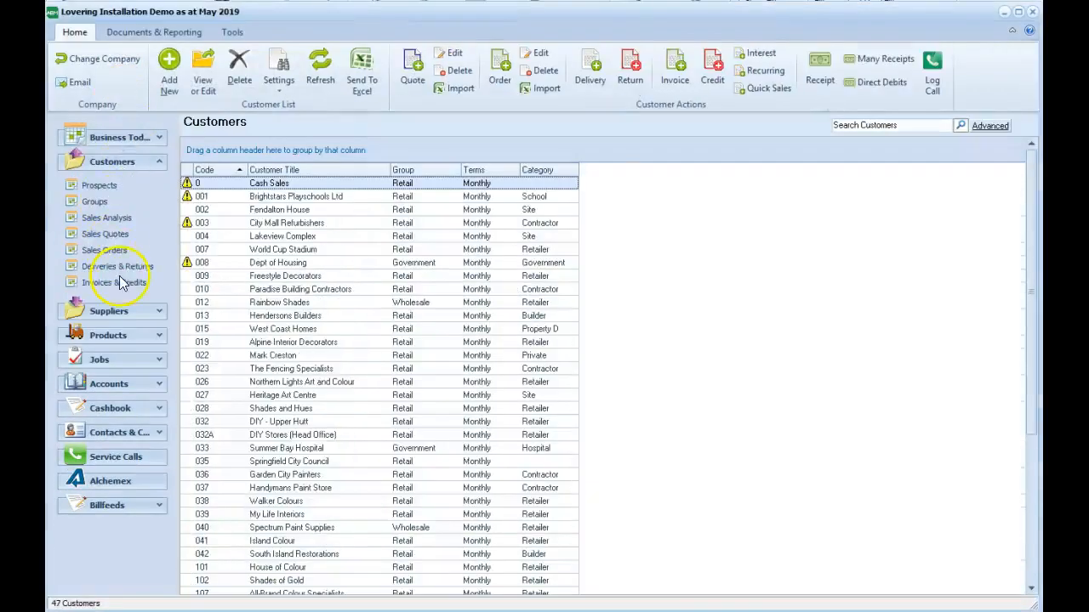
left_click(122, 282)
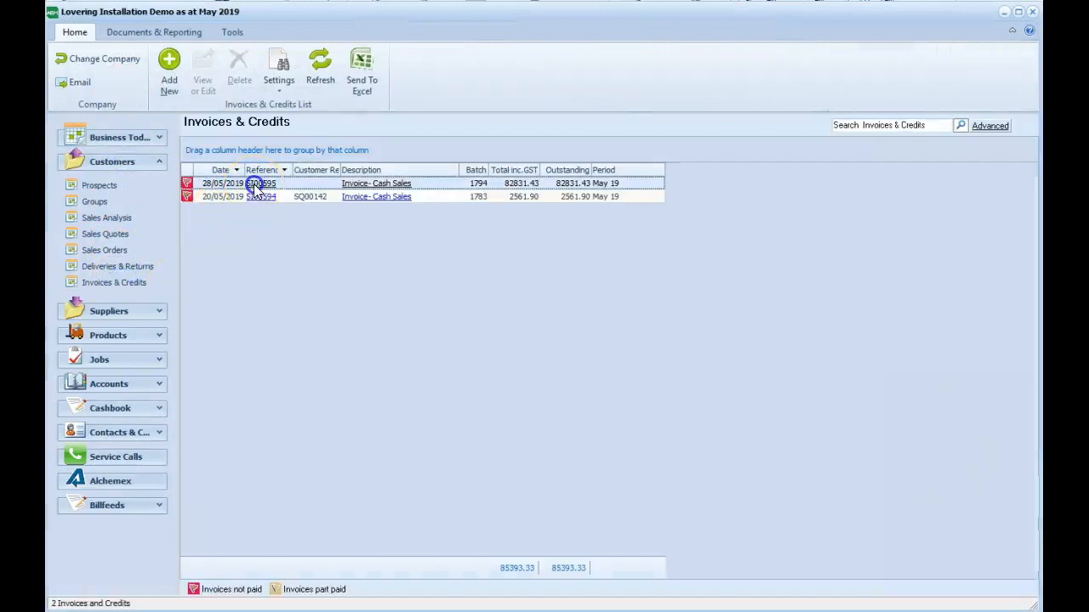
double_click(254, 184)
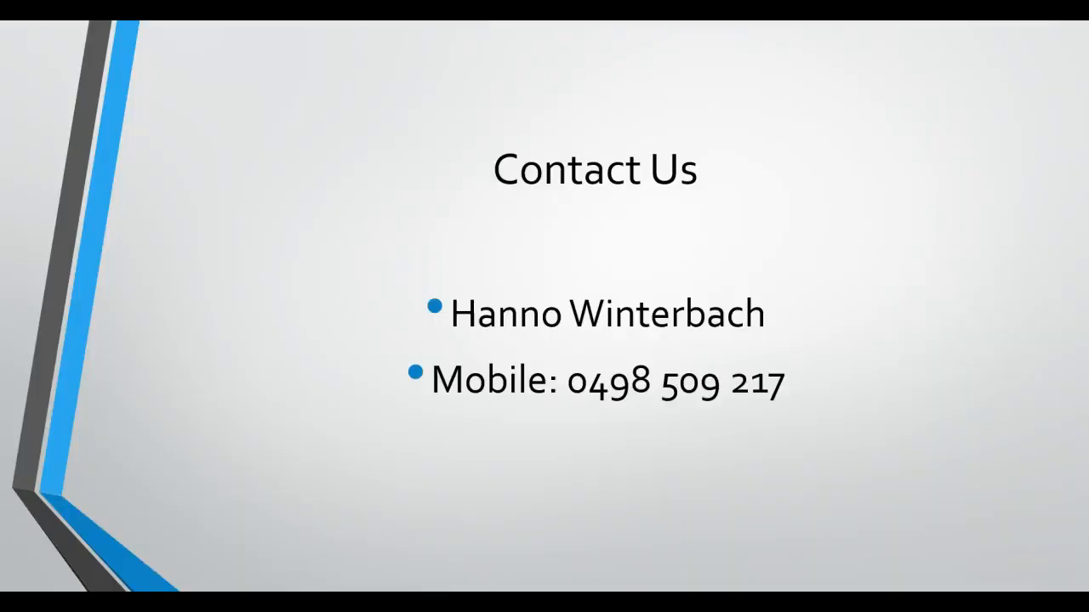